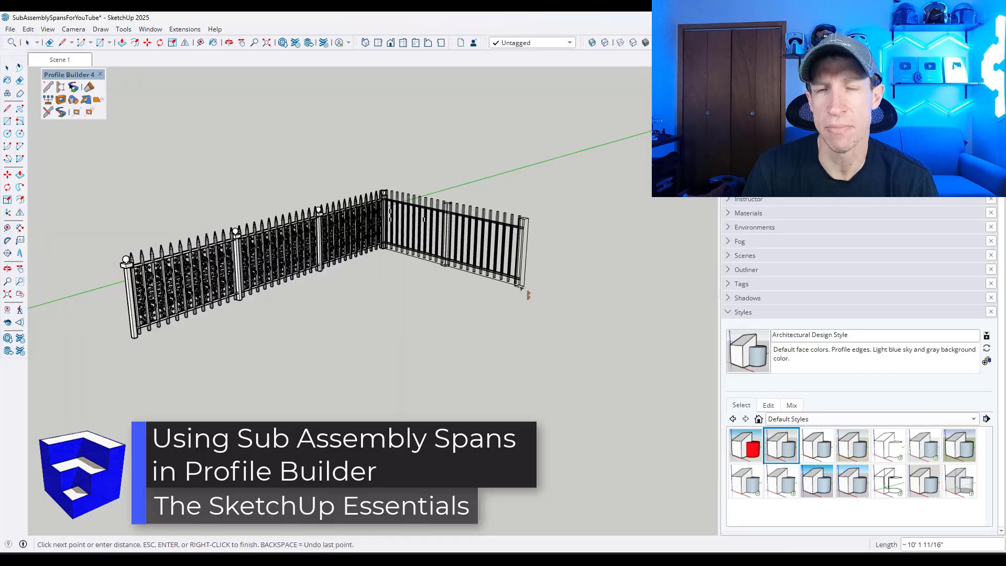
Extend the picket fence assembly along further path points past the corner and finish the path
click(530, 276)
click(590, 232)
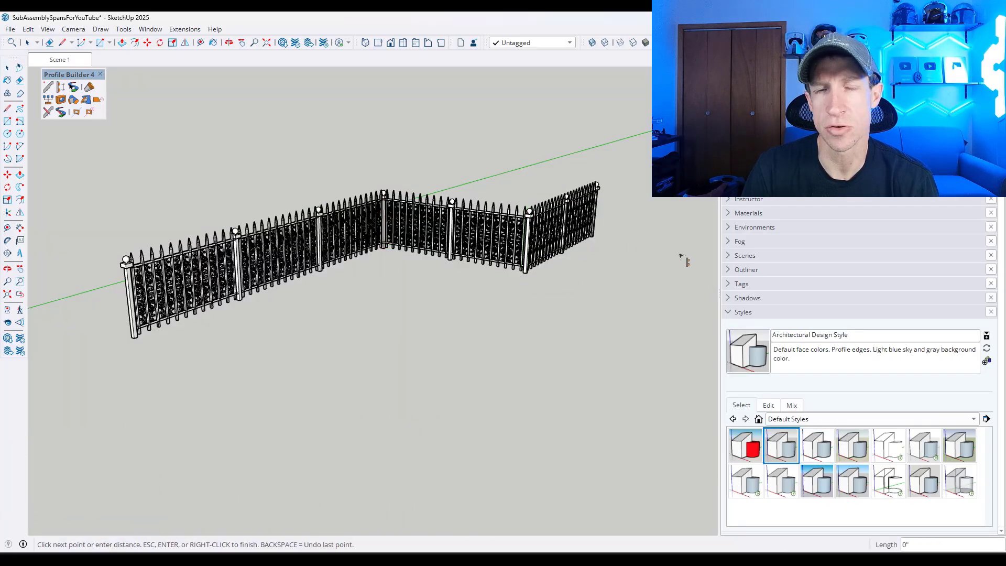
click(699, 252)
key(space)
middle_drag(694, 257, 242, 220)
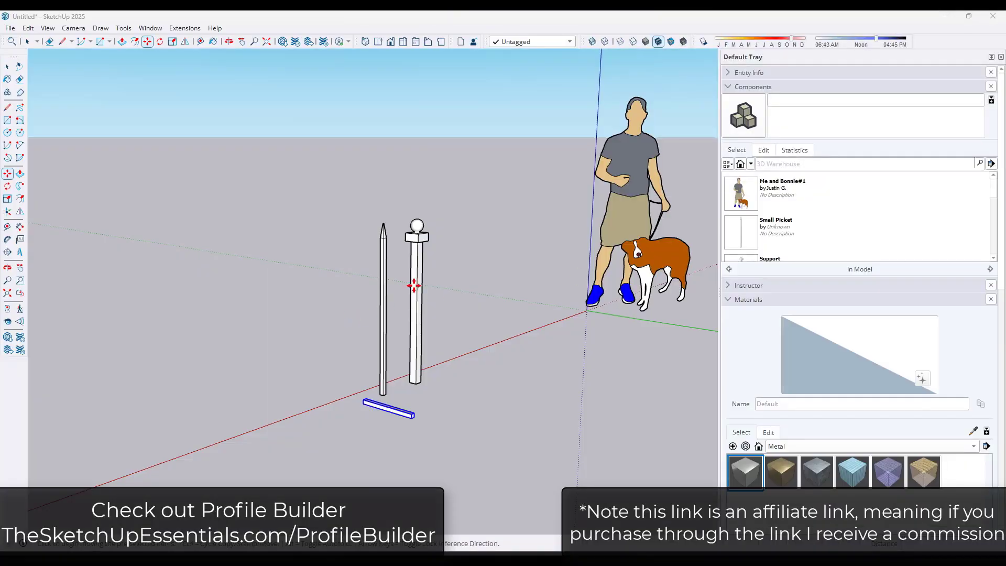
Examine the separate post, picket and rail pieces and the sample fence assembly from several sides
scroll(414, 283, down, 2)
middle_drag(415, 282, 746, 291)
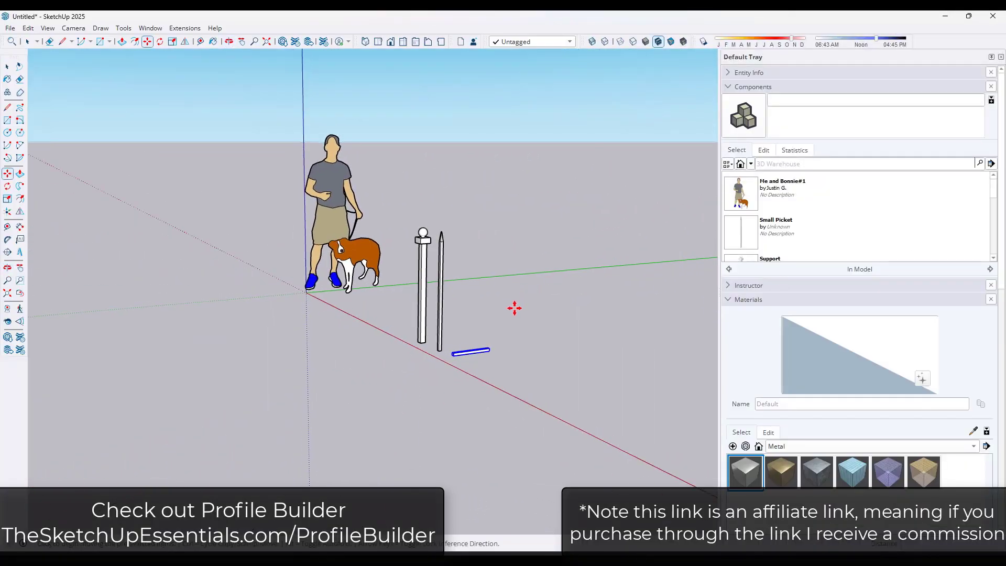
middle_drag(586, 318, 733, 345)
key(space)
scroll(483, 285, up, 3)
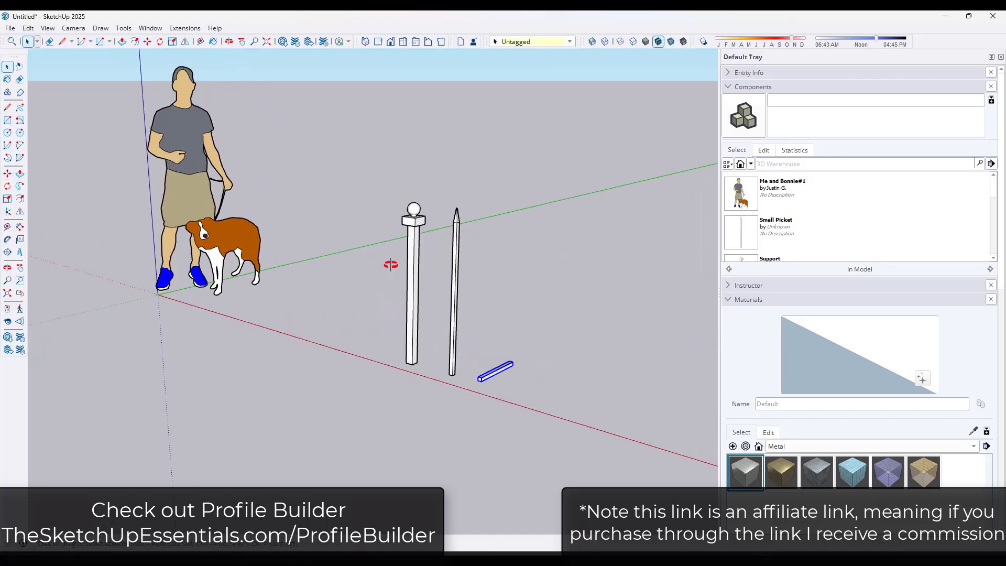
middle_drag(391, 261, 409, 270)
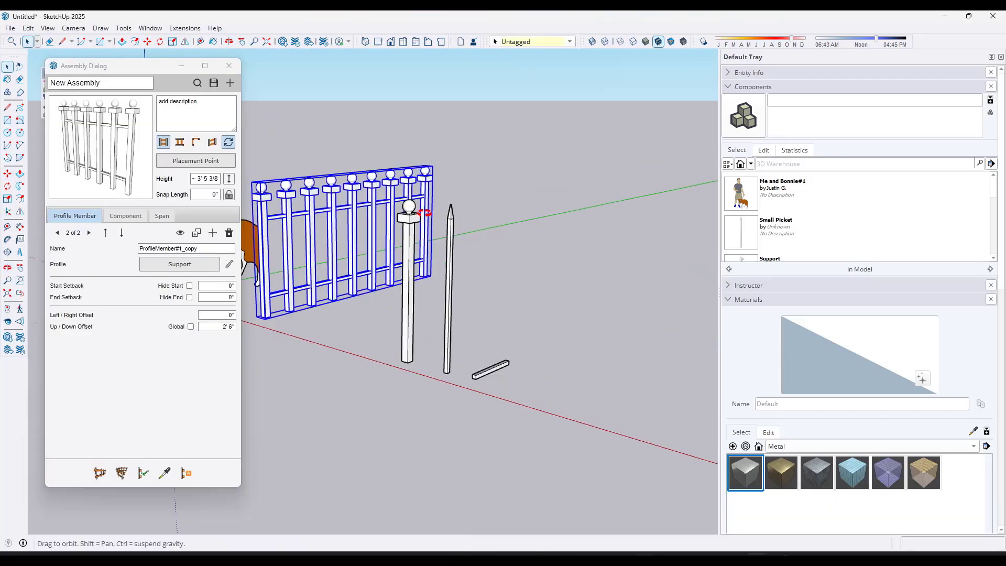
middle_drag(366, 225, 333, 221)
scroll(333, 221, up, 5)
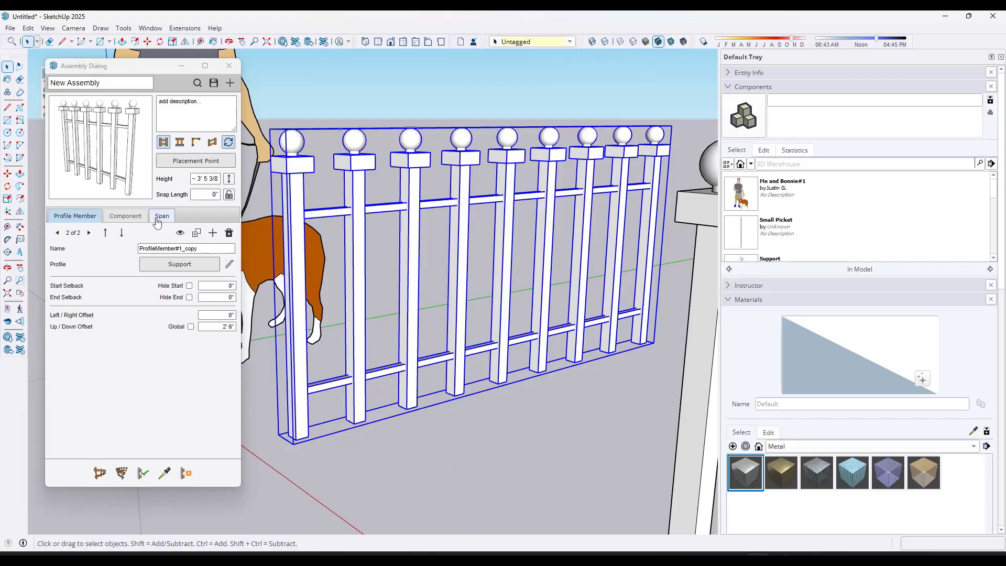
Delete both rail profile members from the assembly and apply the change to the selected fence
click(159, 217)
click(78, 217)
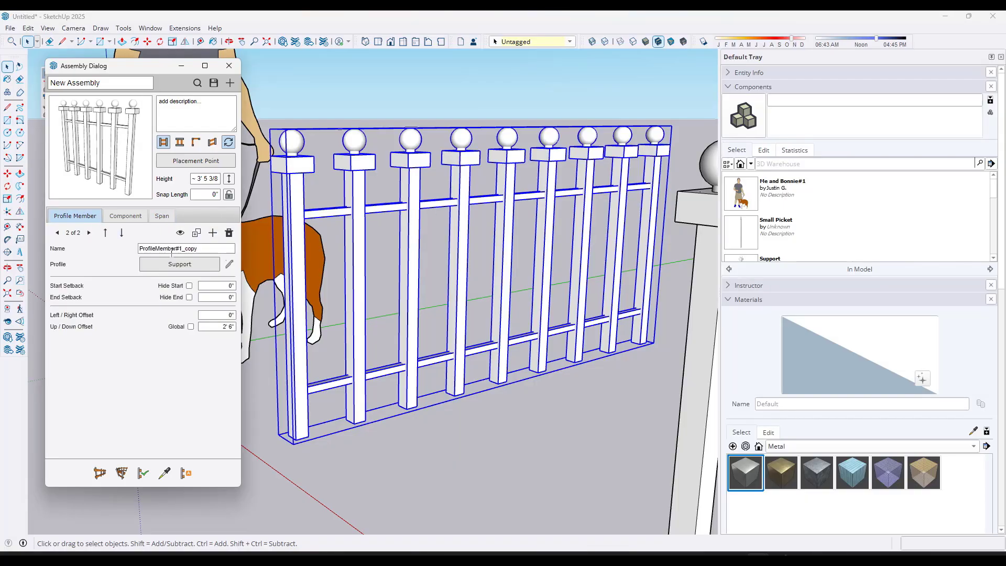
click(229, 232)
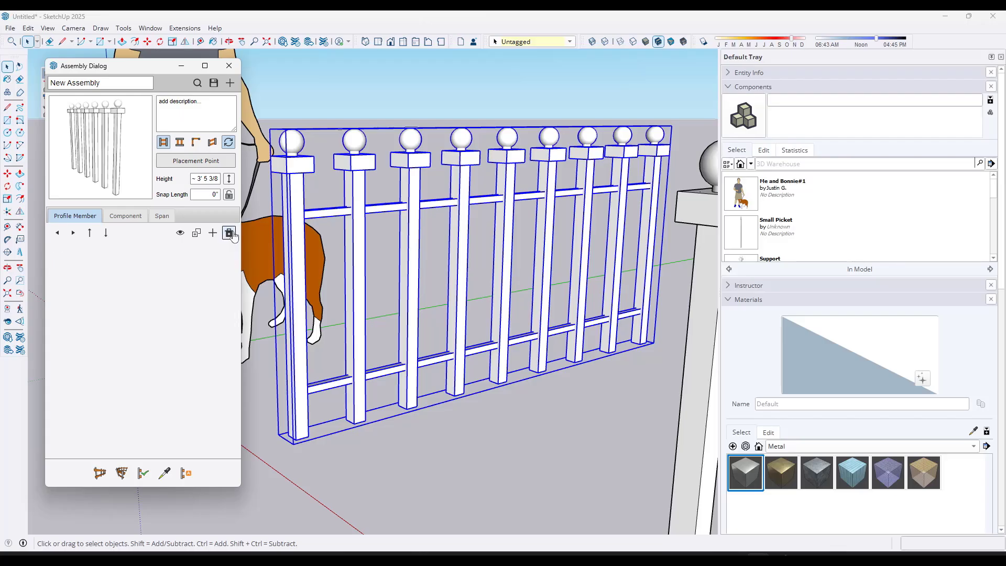
click(143, 473)
Set the Support profile span's up/down offset to 4" and turn on auto-trim so it stops at the posts
scroll(293, 305, up, 5)
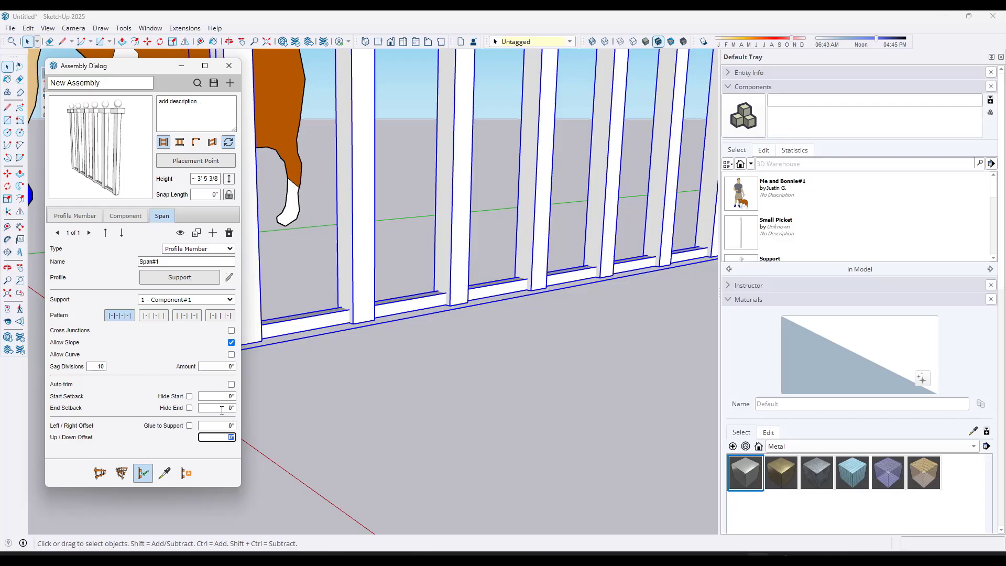
key(Return)
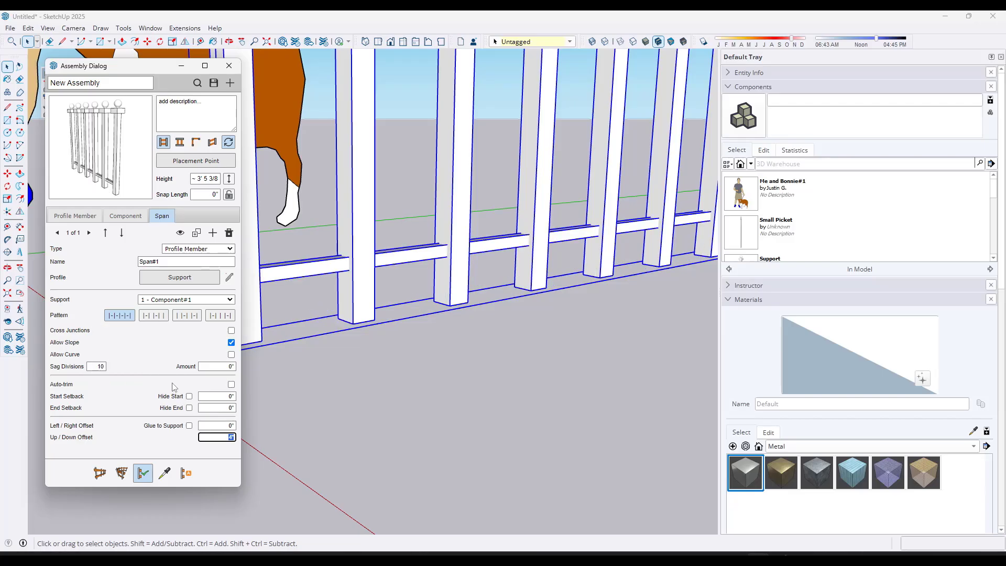
click(231, 384)
scroll(314, 268, down, 3)
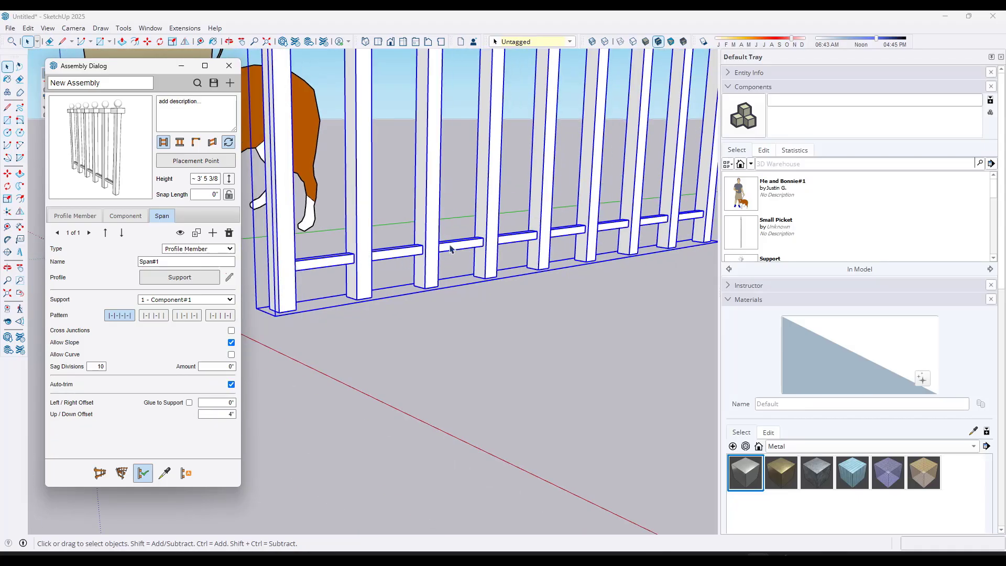
Duplicate the lower span with a relative offset of 0" left/right and 2' up/down
scroll(349, 263, down, 5)
scroll(381, 184, up, 2)
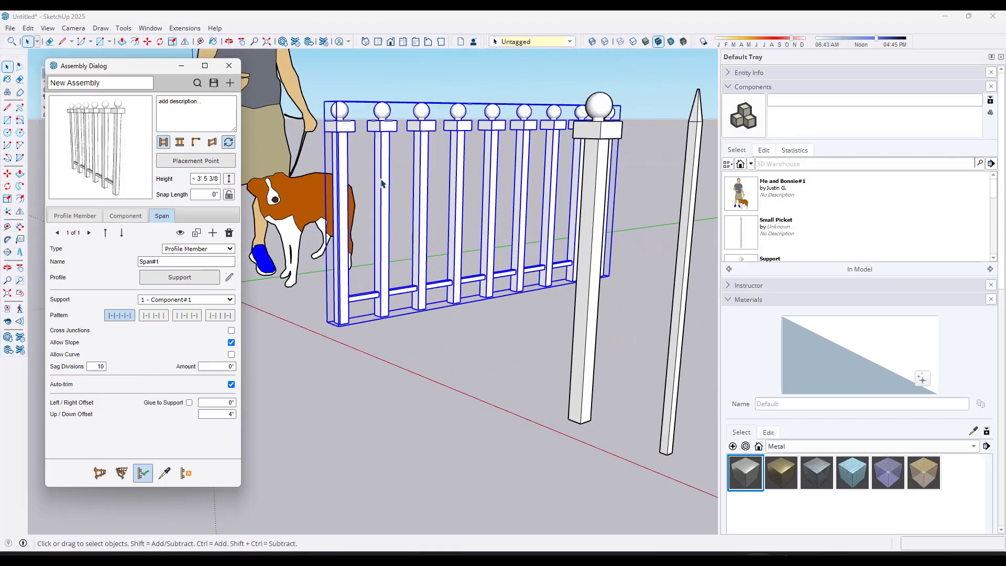
click(197, 232)
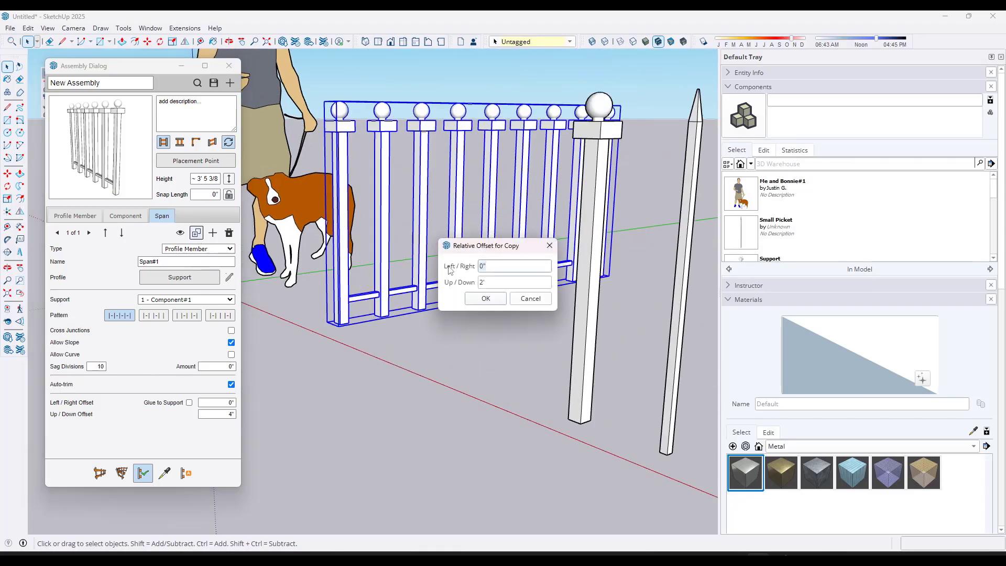
click(485, 298)
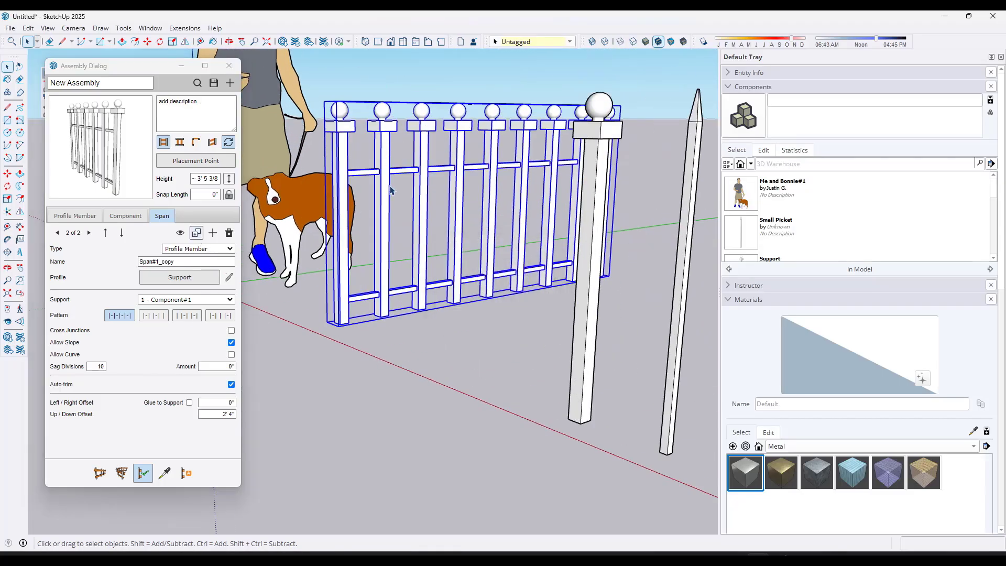
Examine how the two trimmed spans run between the fence posts, close up and from a distance
middle_drag(390, 187, 358, 180)
scroll(357, 181, up, 2)
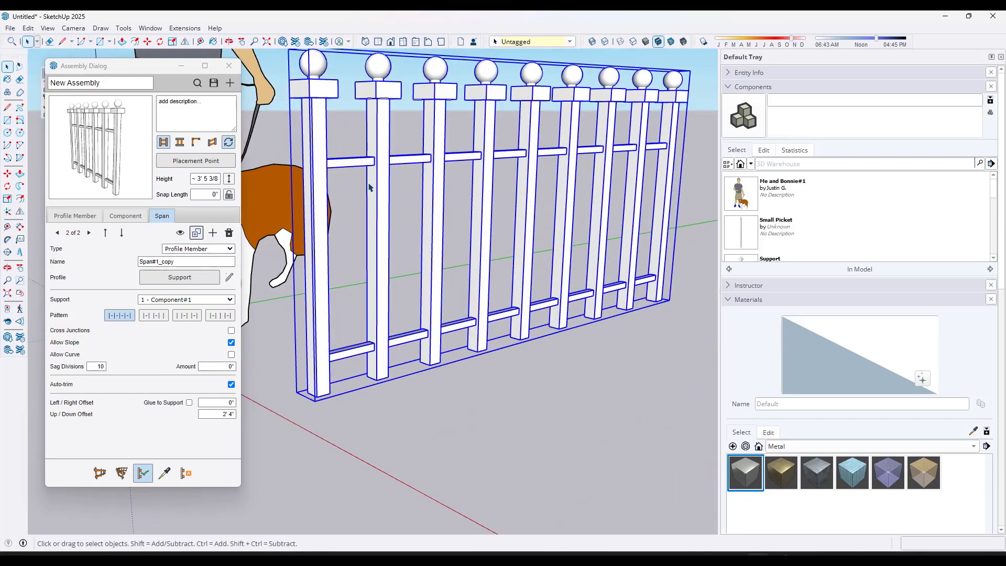
scroll(369, 187, down, 4)
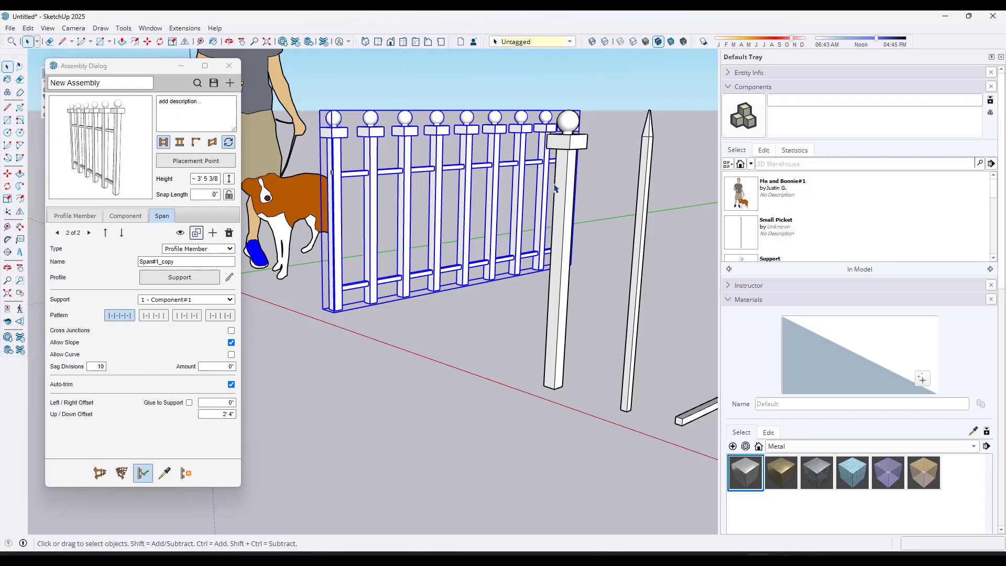
middle_drag(494, 189, 658, 216)
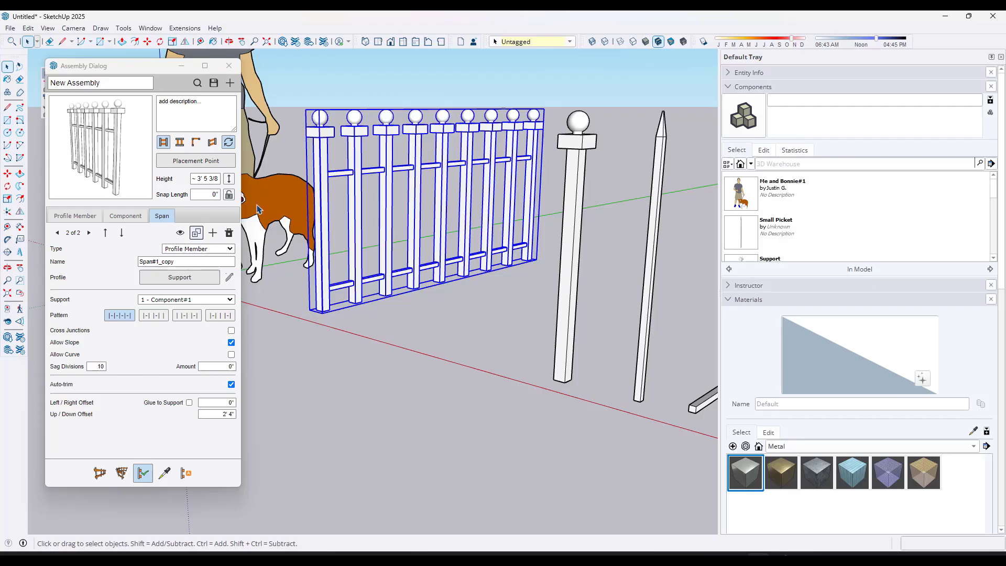
scroll(259, 210, down, 2)
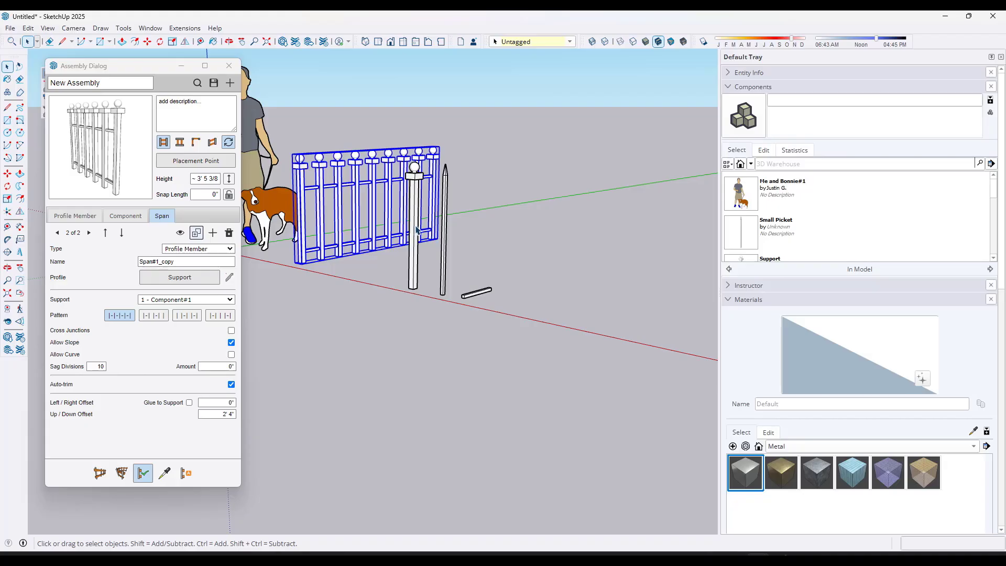
scroll(416, 230, down, 2)
middle_drag(417, 230, 424, 234)
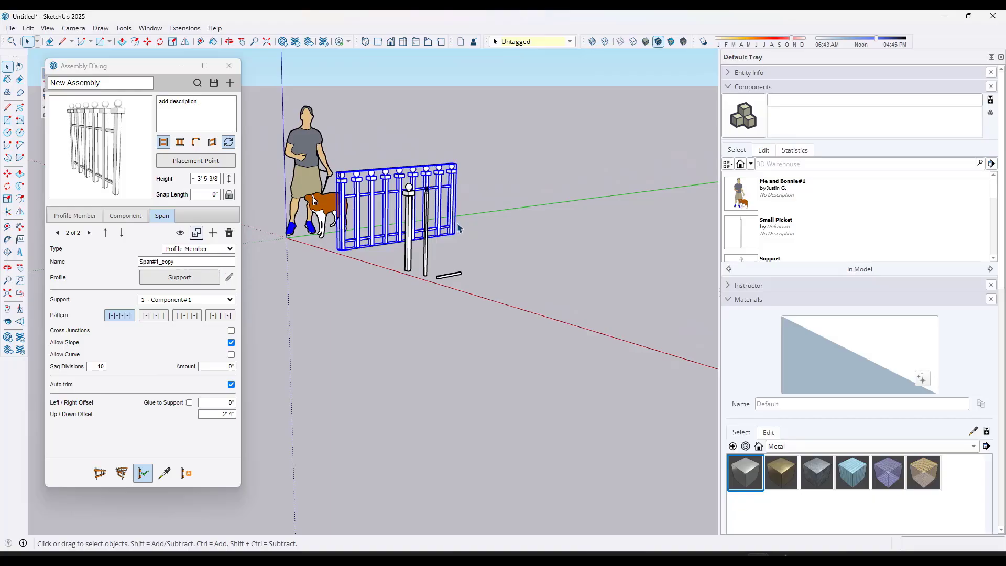
scroll(516, 231, up, 3)
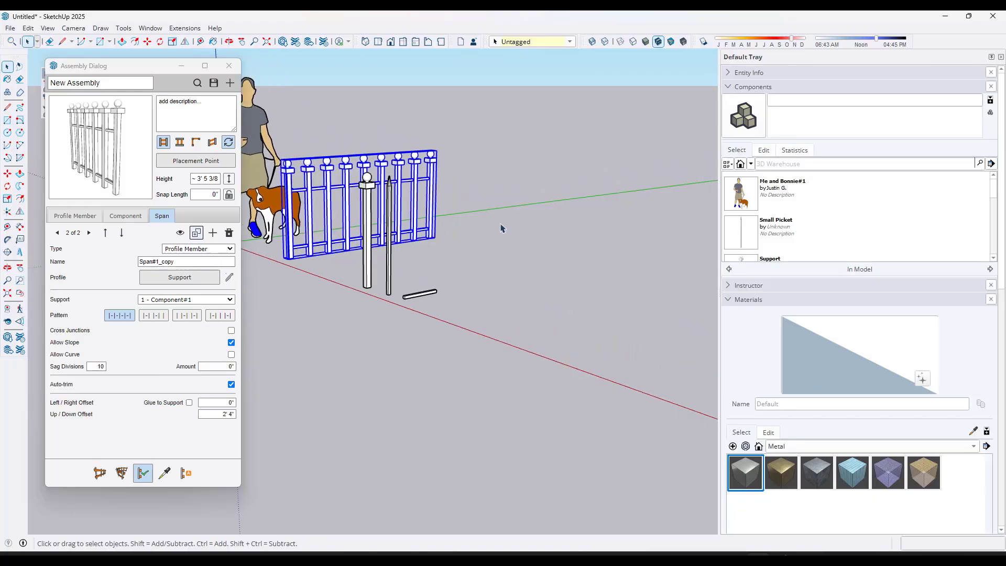
Select the standalone ball-top post and start a new empty assembly, discarding the current assembly settings
click(363, 208)
middle_drag(373, 206, 461, 197)
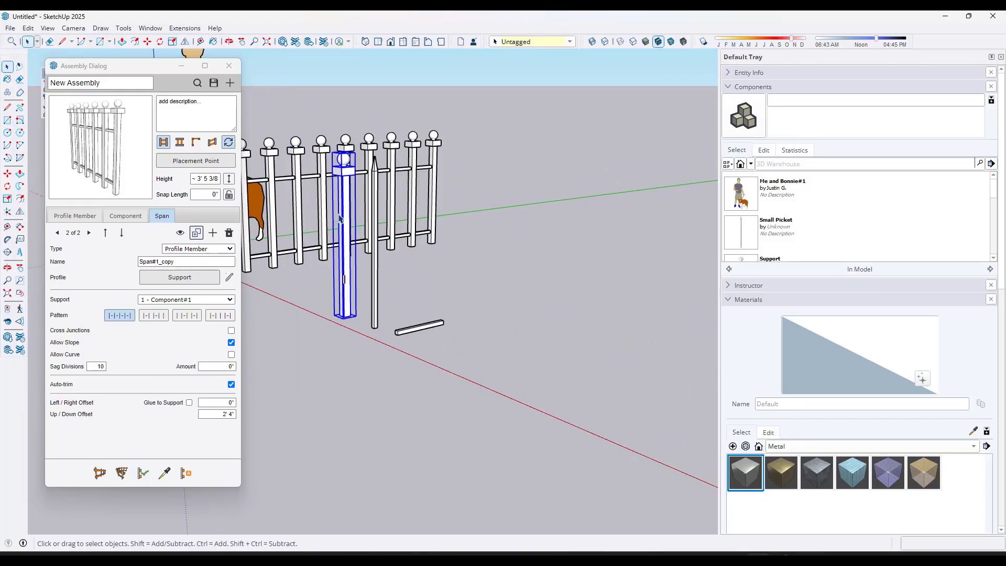
click(231, 83)
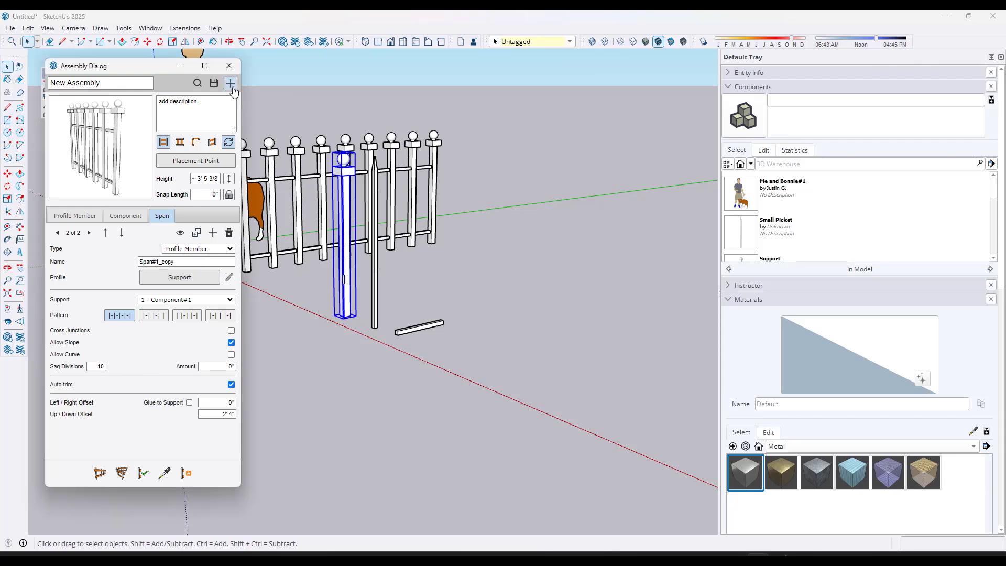
click(497, 296)
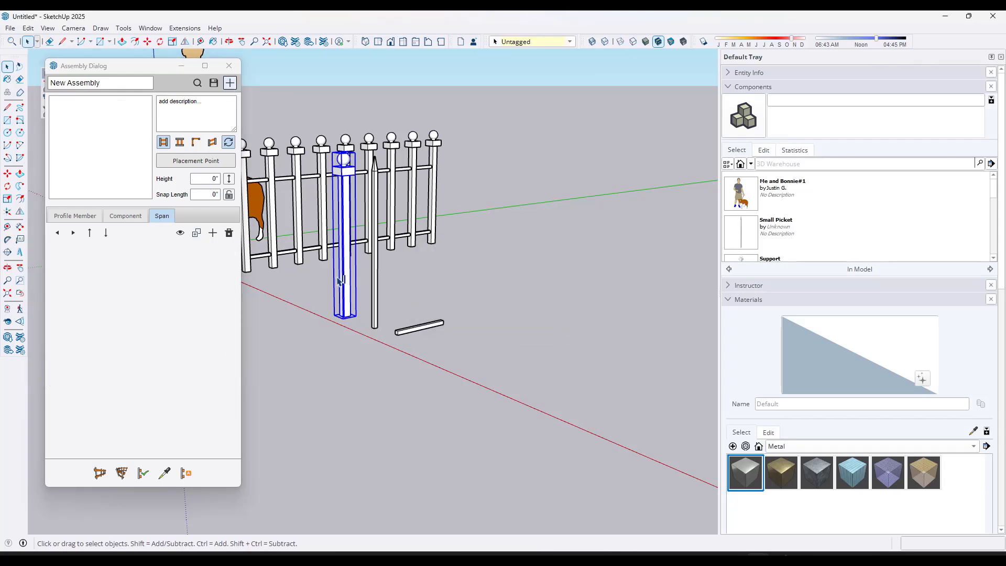
Add a component to the new assembly, using the ball-top post picked from the model
click(140, 218)
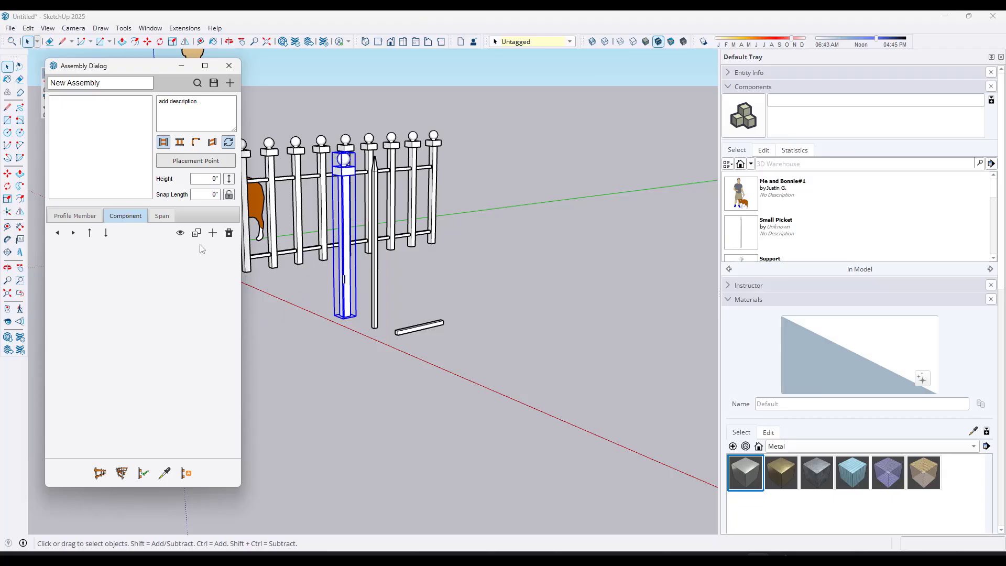
click(213, 232)
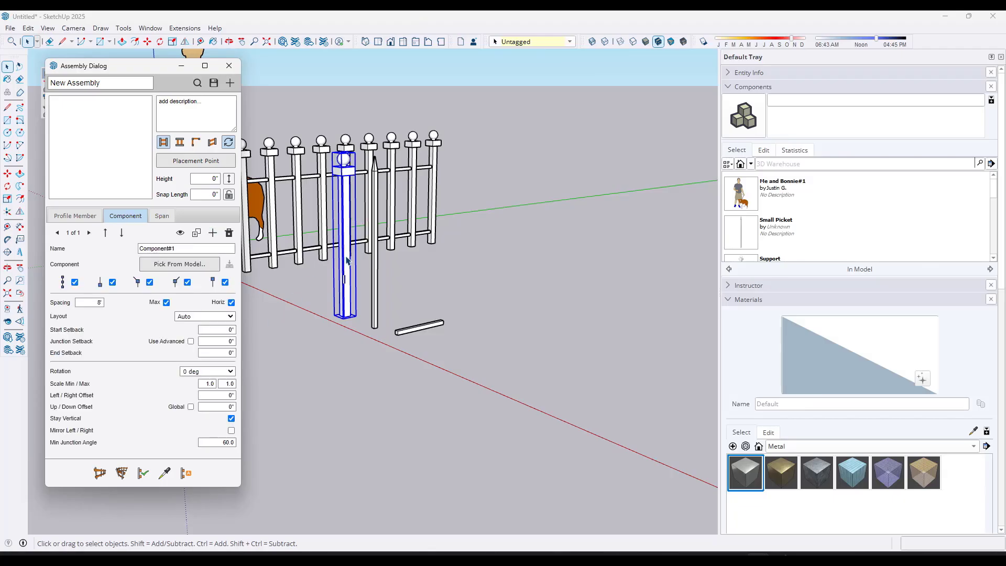
click(179, 263)
click(346, 270)
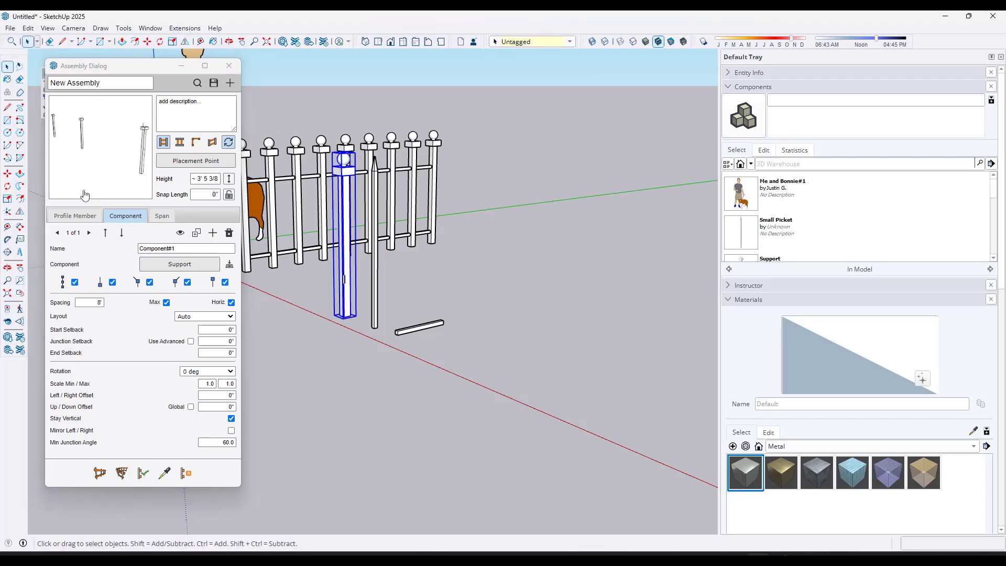
Build a straight run of the post assembly on the open ground beyond the sample fence
scroll(365, 303, down, 5)
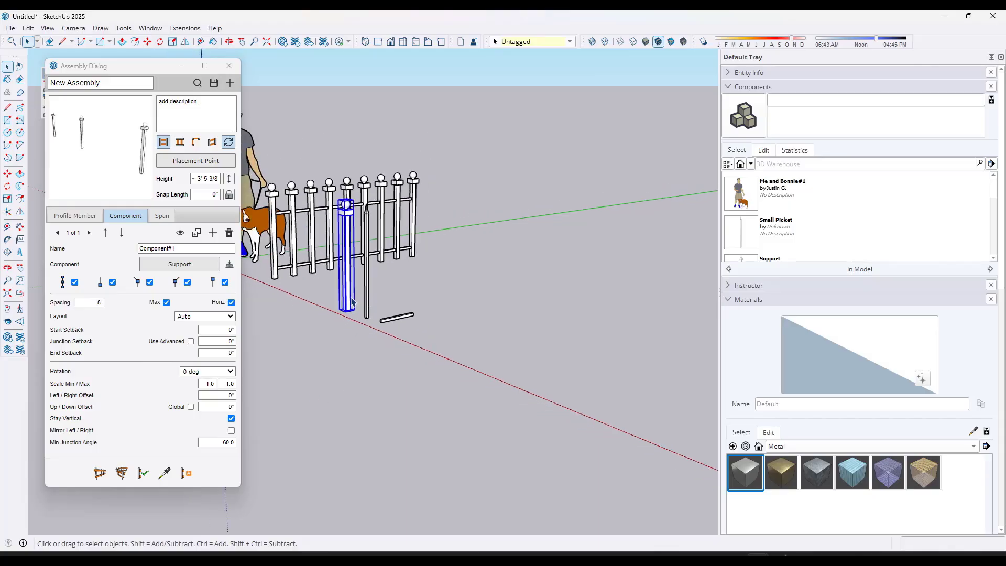
click(100, 473)
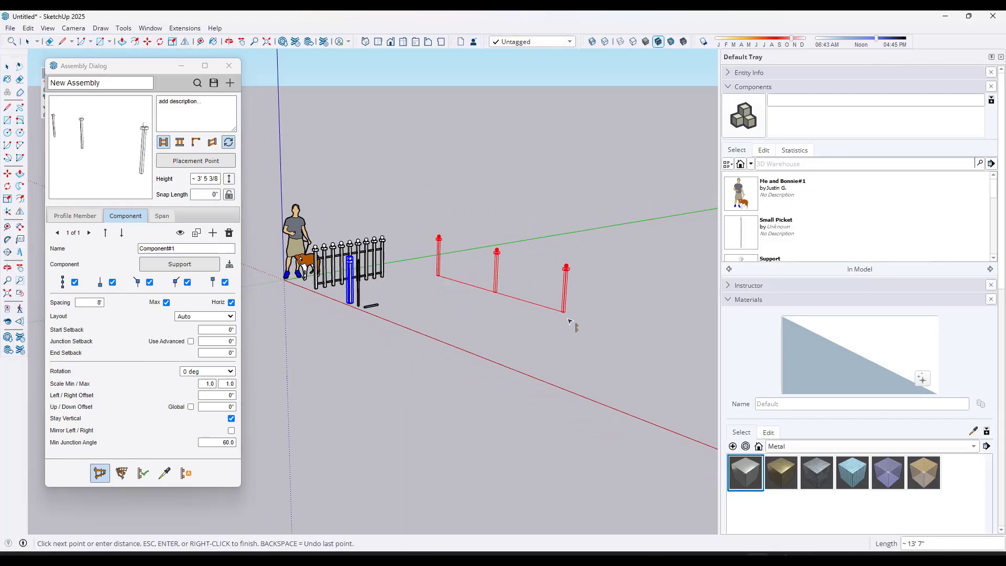
click(608, 325)
key(space)
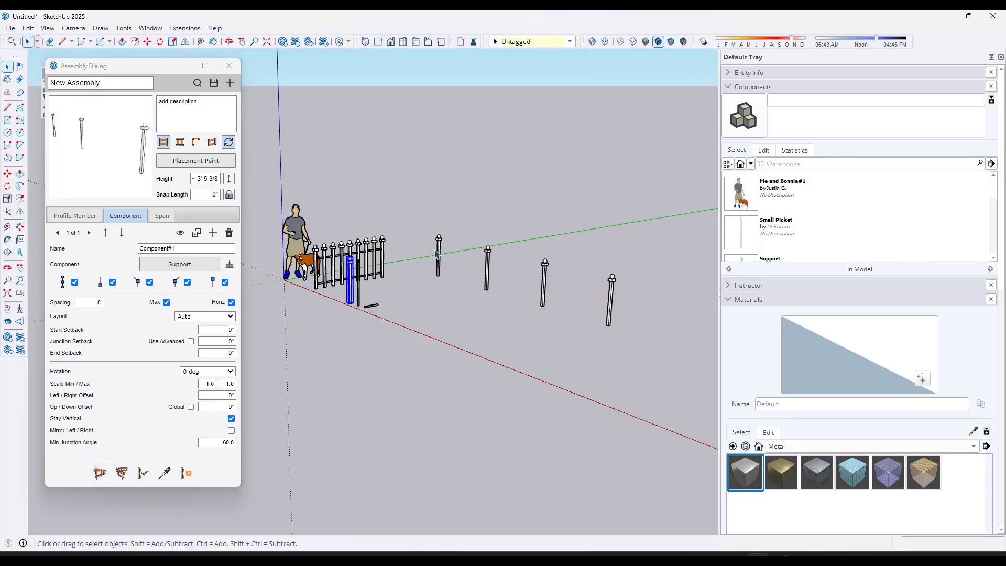
Draw an upright 1" by 1" square on the ground beside the rail piece
scroll(474, 278, up, 3)
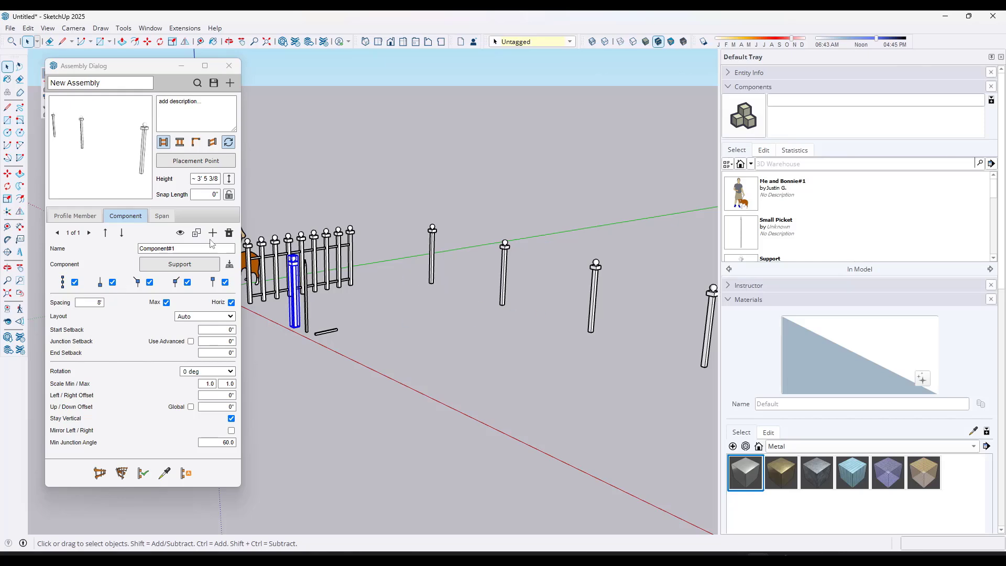
scroll(329, 335, up, 4)
middle_drag(396, 344, 409, 292)
key(r)
click(395, 301)
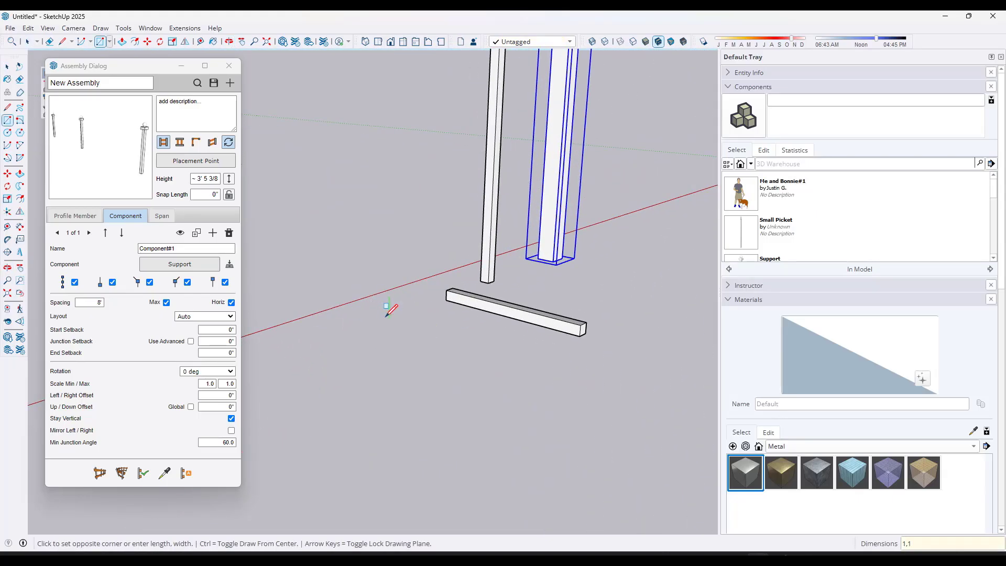
click(388, 309)
key(space)
scroll(401, 312, up, 4)
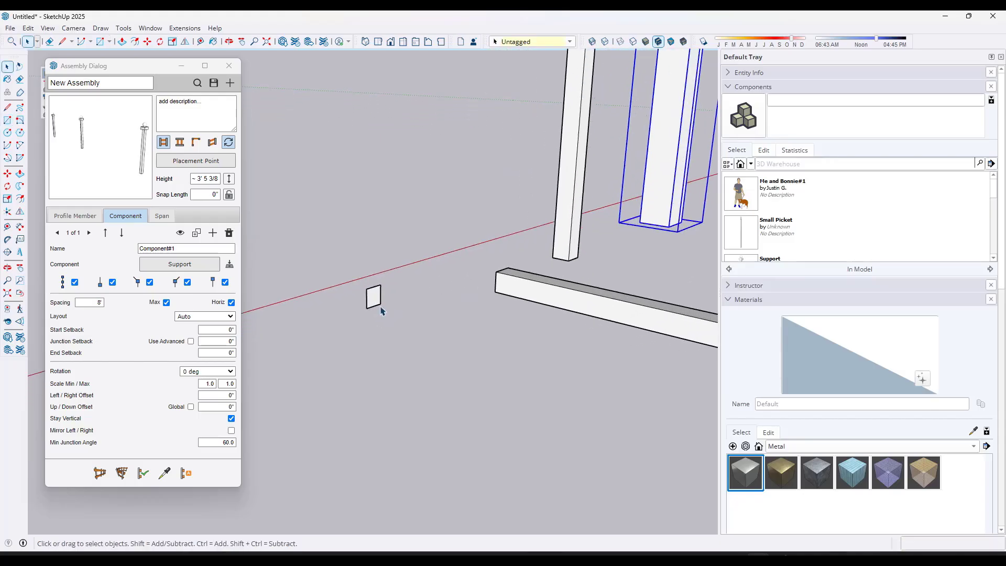
Create a profile named "Support" from the 1" square and set its placement point to Bottom-Middle
click(162, 215)
scroll(356, 262, down, 3)
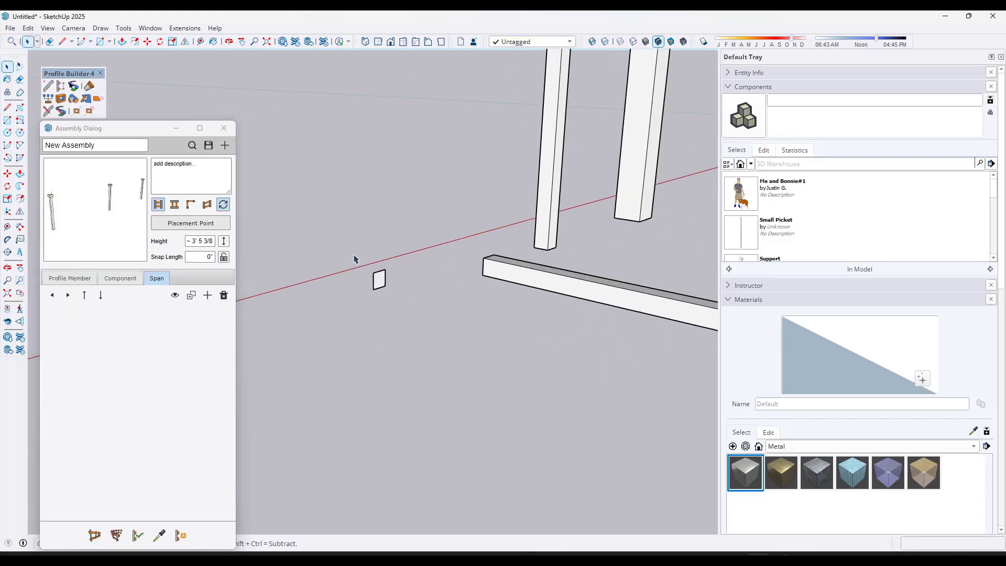
click(379, 279)
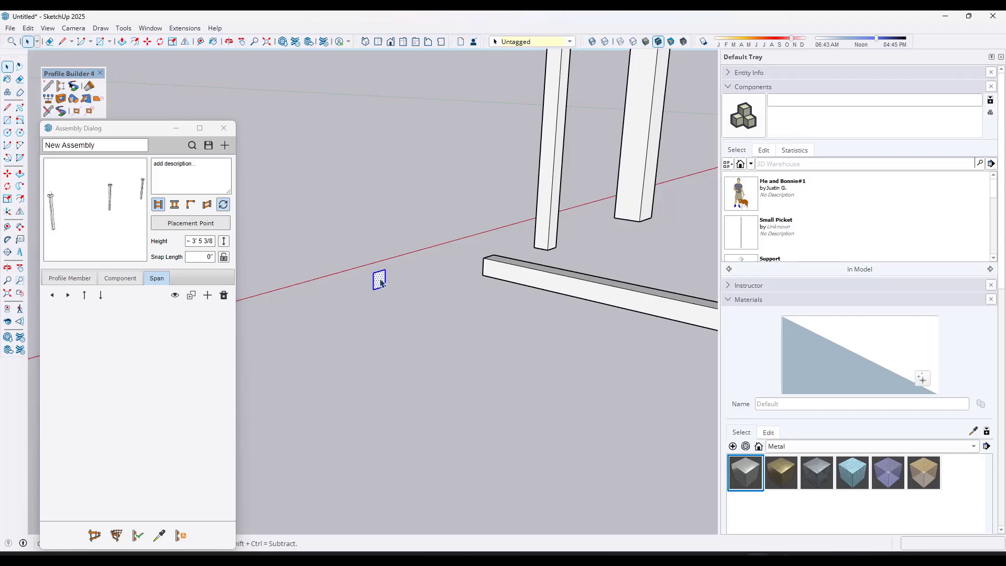
click(48, 86)
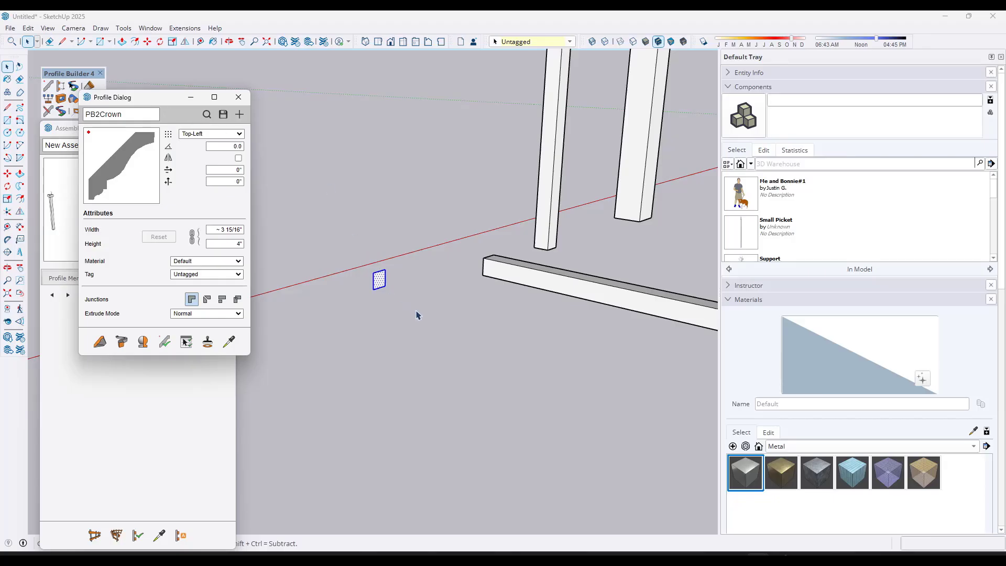
click(238, 114)
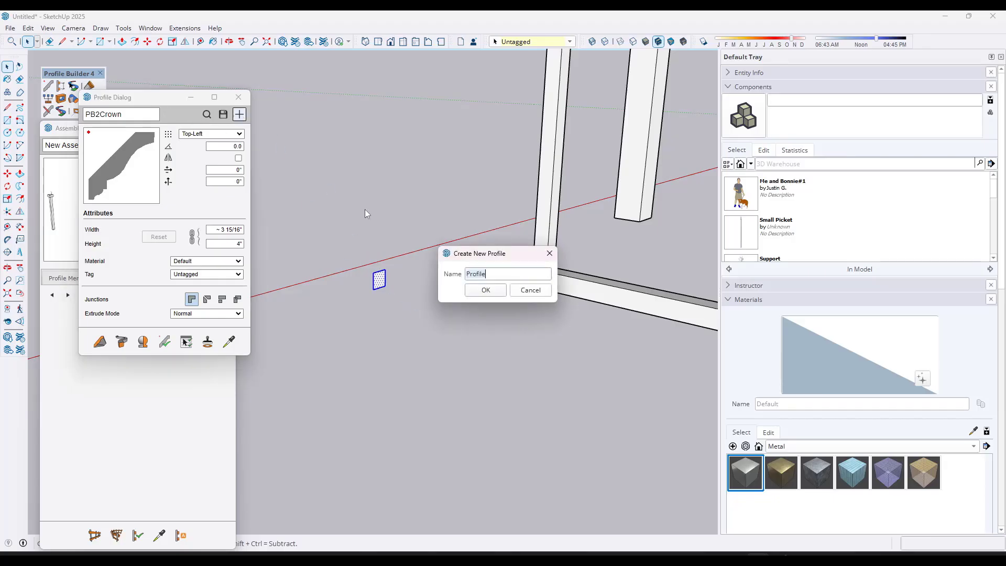
text(Support)
click(483, 290)
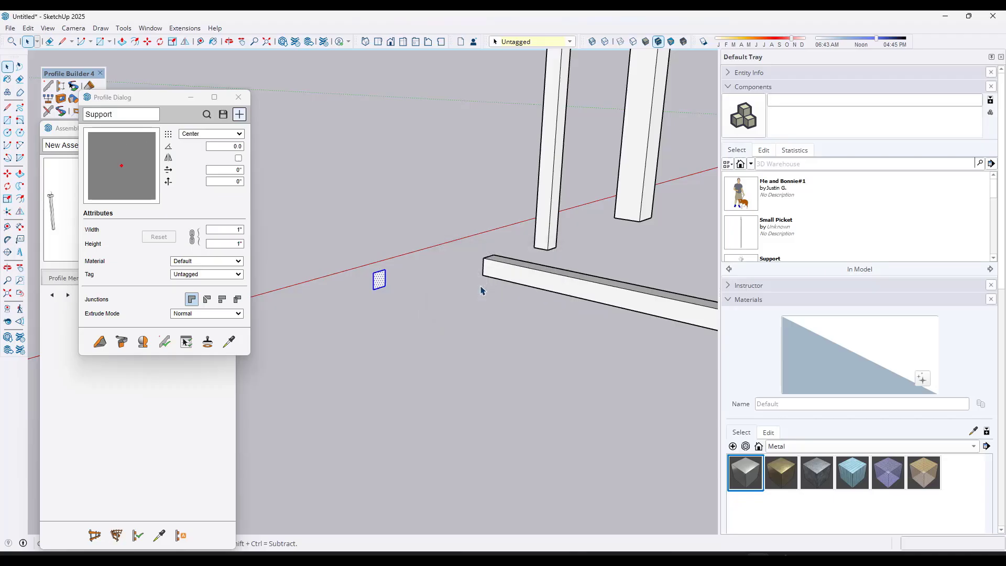
click(210, 134)
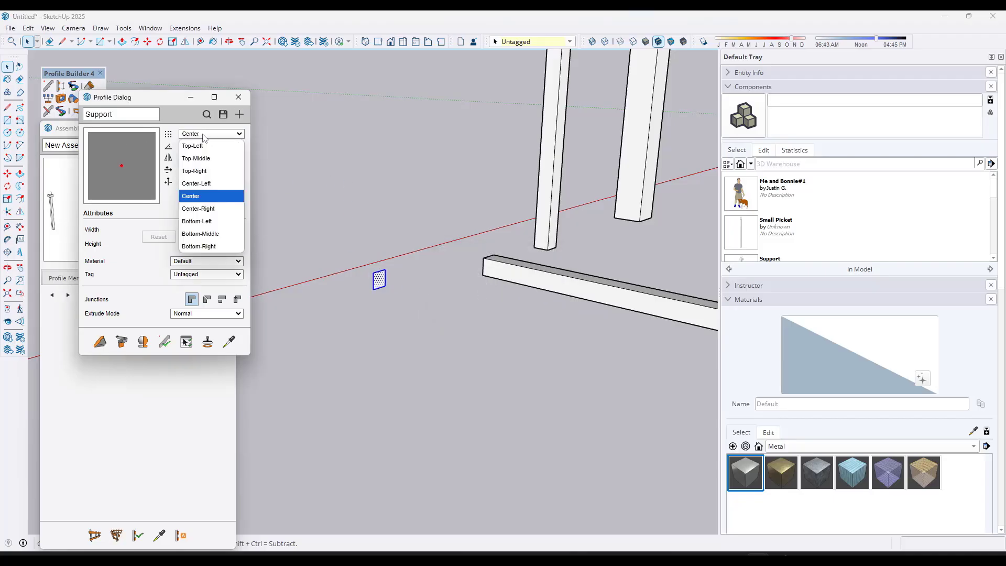
click(204, 234)
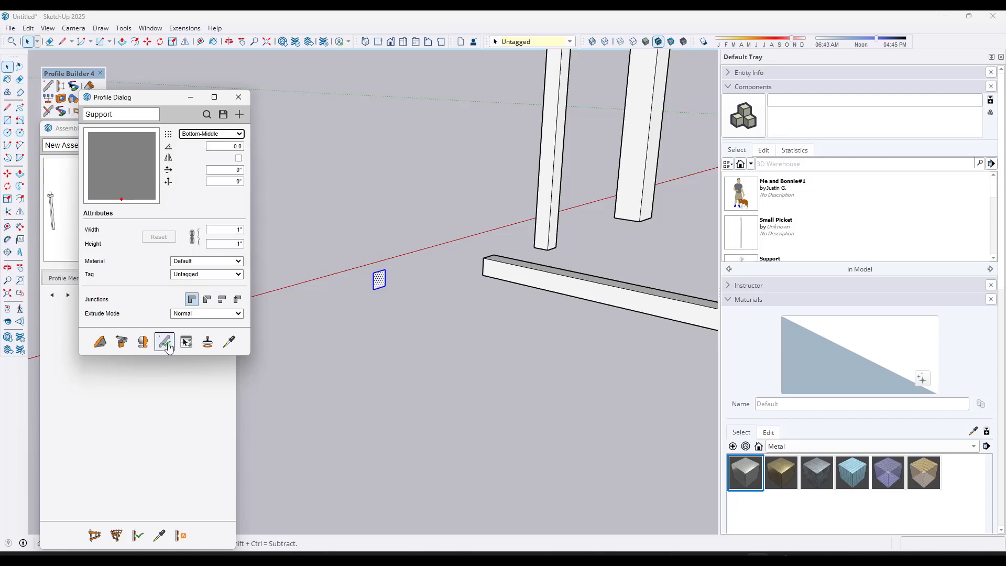
Build a short piece of the Support profile on the ground beside the rail piece and close the profile settings
click(107, 345)
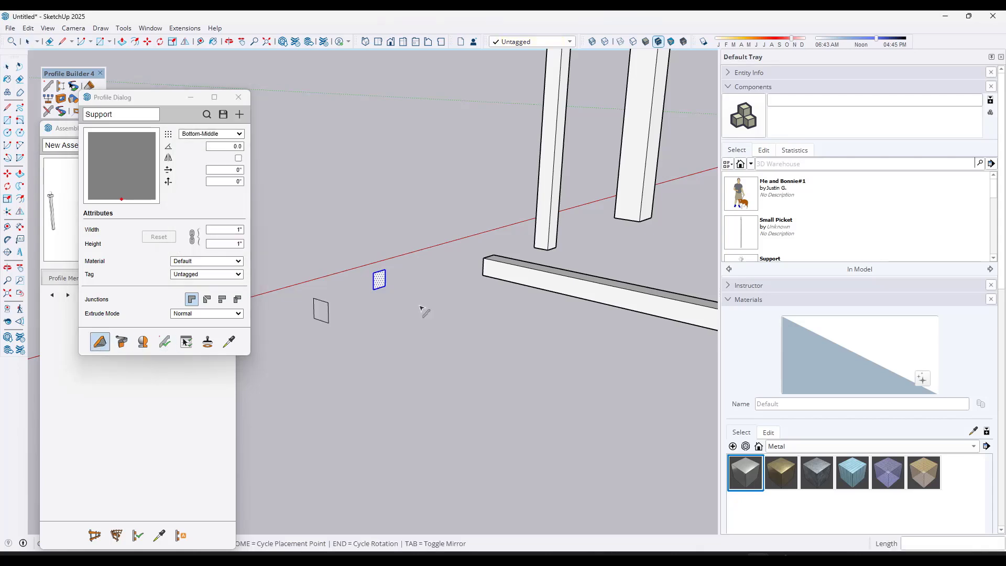
click(323, 300)
double_click(511, 367)
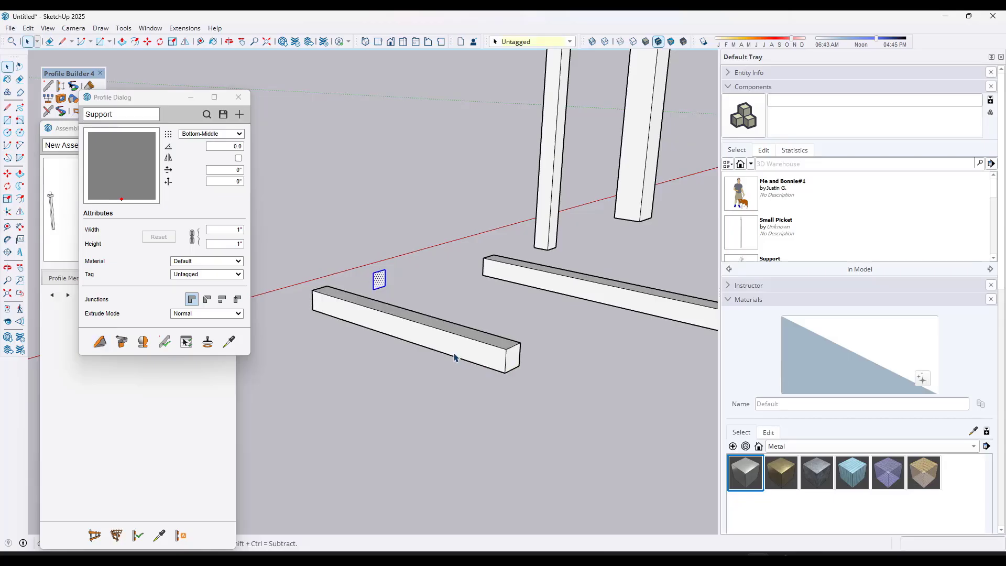
click(461, 348)
scroll(442, 296, down, 5)
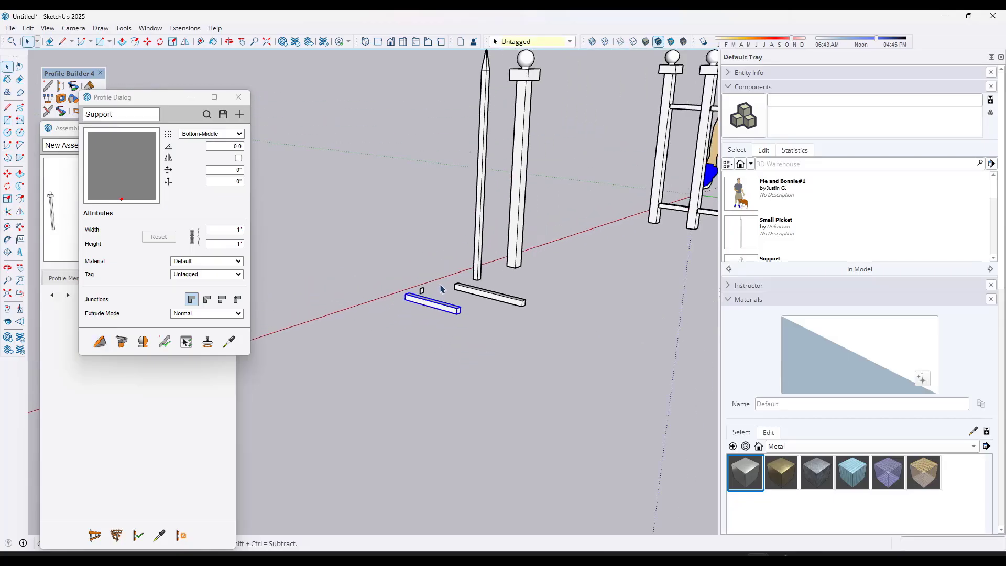
middle_drag(442, 290, 498, 288)
scroll(497, 289, down, 5)
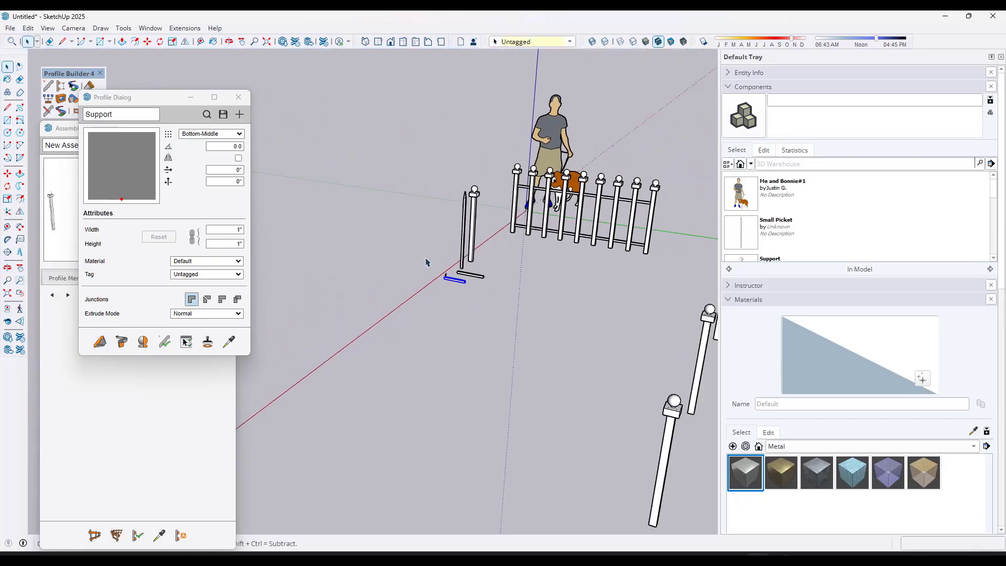
middle_drag(426, 262, 468, 204)
click(239, 98)
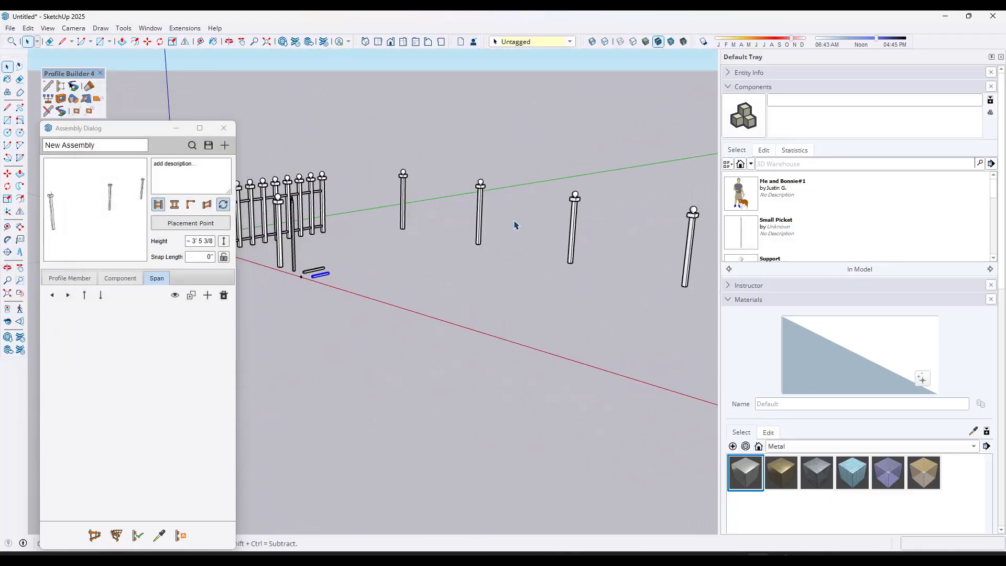
Add a Profile Member span to the post assembly, using the Support piece picked from the model
click(206, 295)
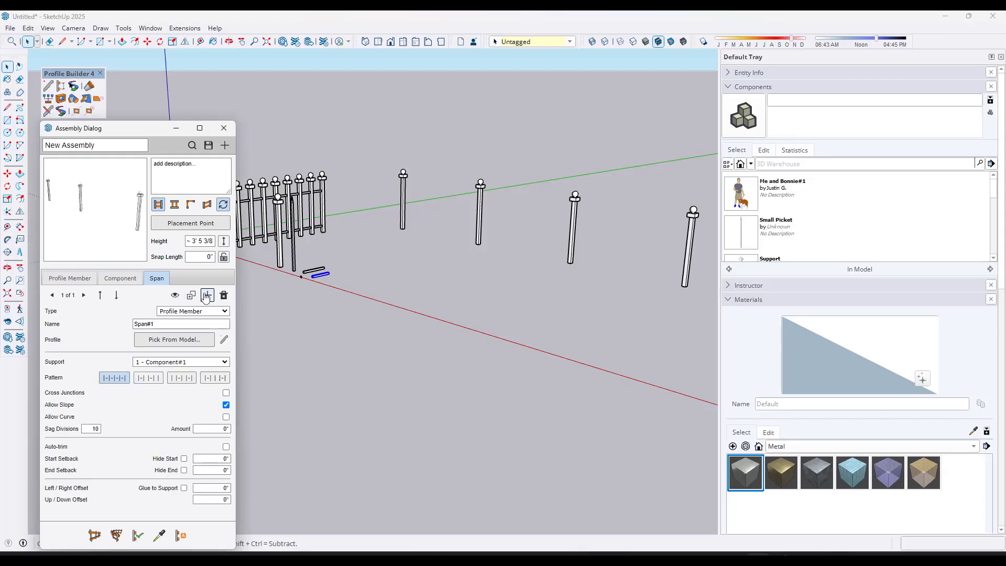
click(178, 340)
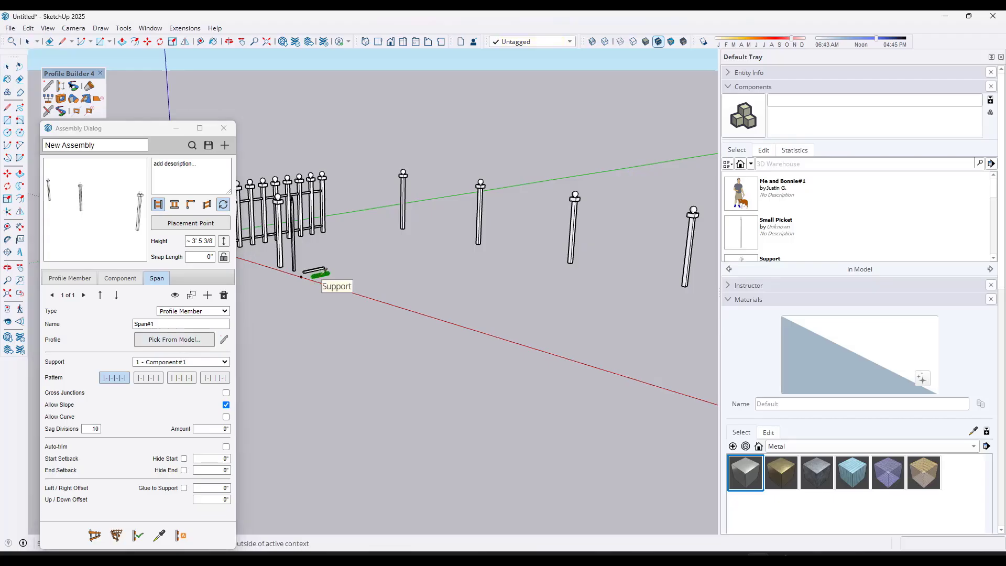
click(317, 278)
Set the span's up/down offset to 4" and apply the assembly settings to the existing run of posts
click(207, 499)
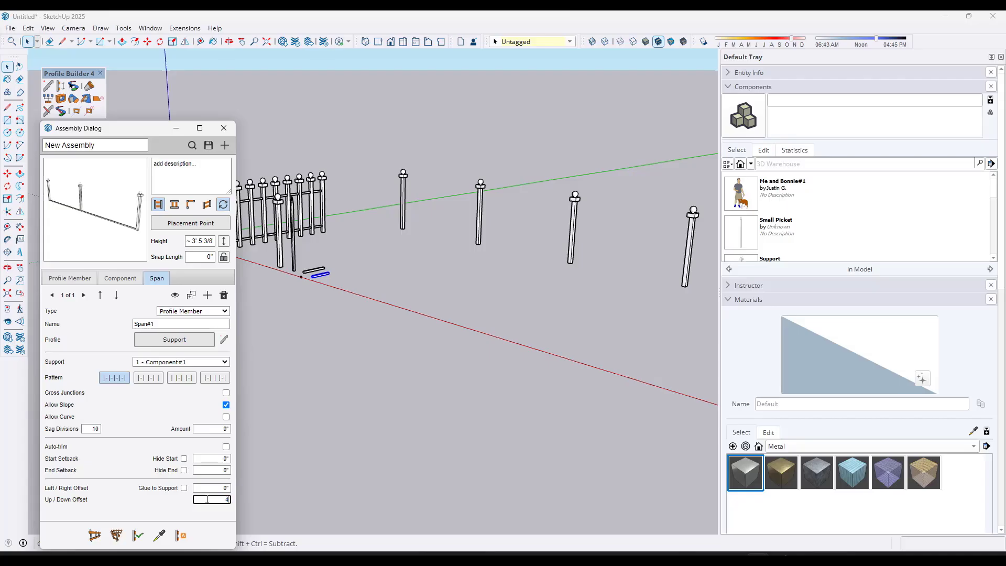
key(Return)
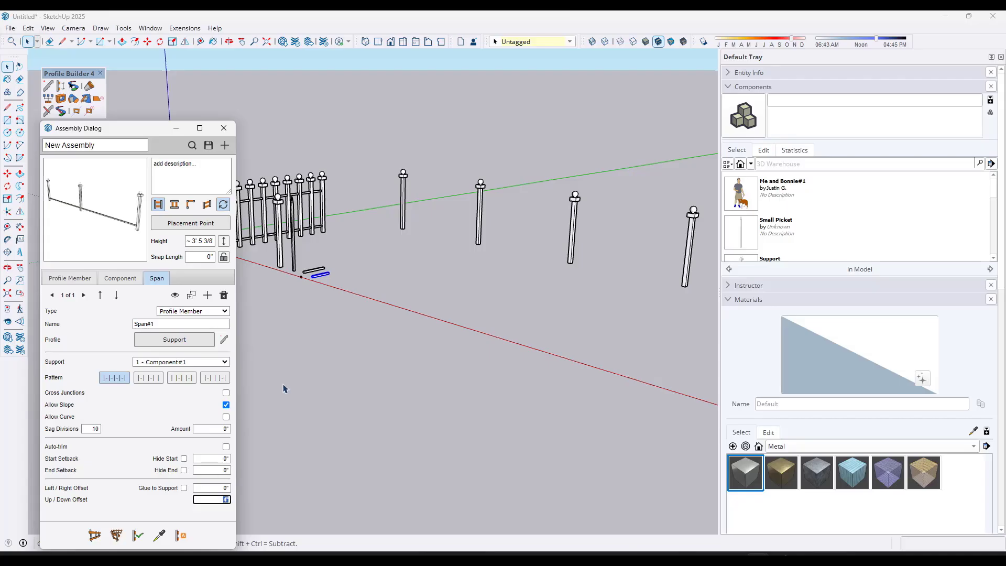
click(483, 214)
click(137, 534)
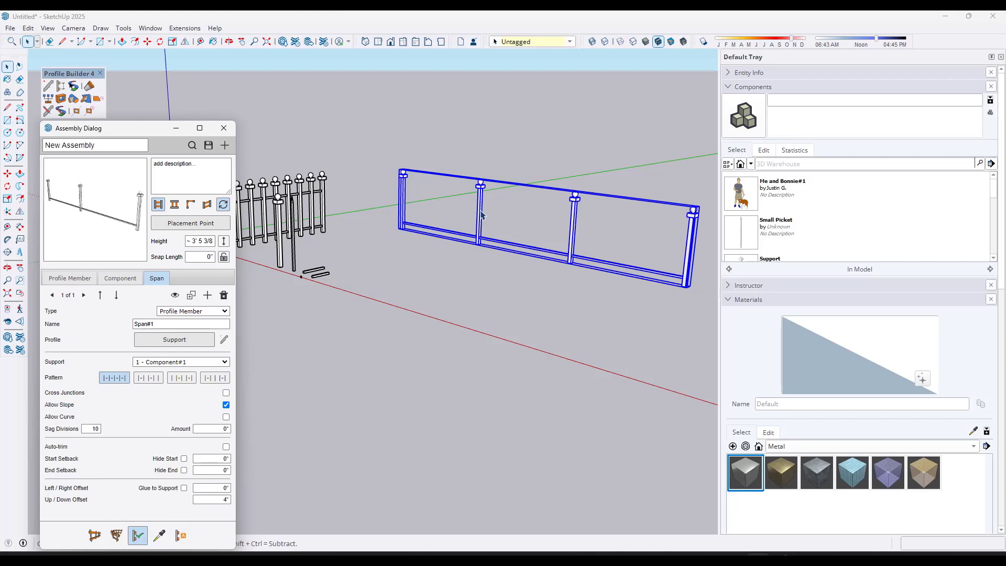
Copy the lower rail span as an upper rail with an up/down offset of 2' 4"
click(191, 295)
key(Tab)
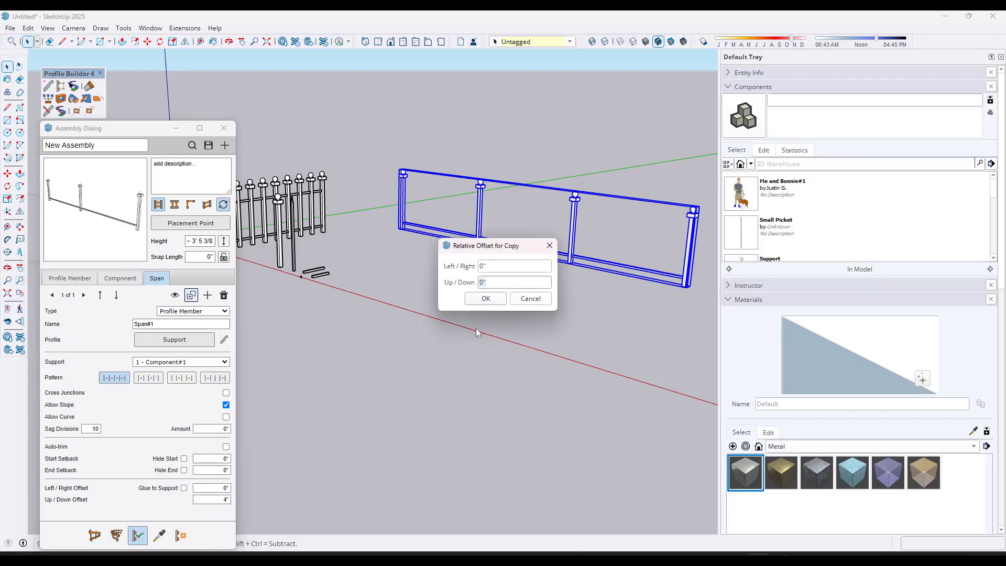
key(Return)
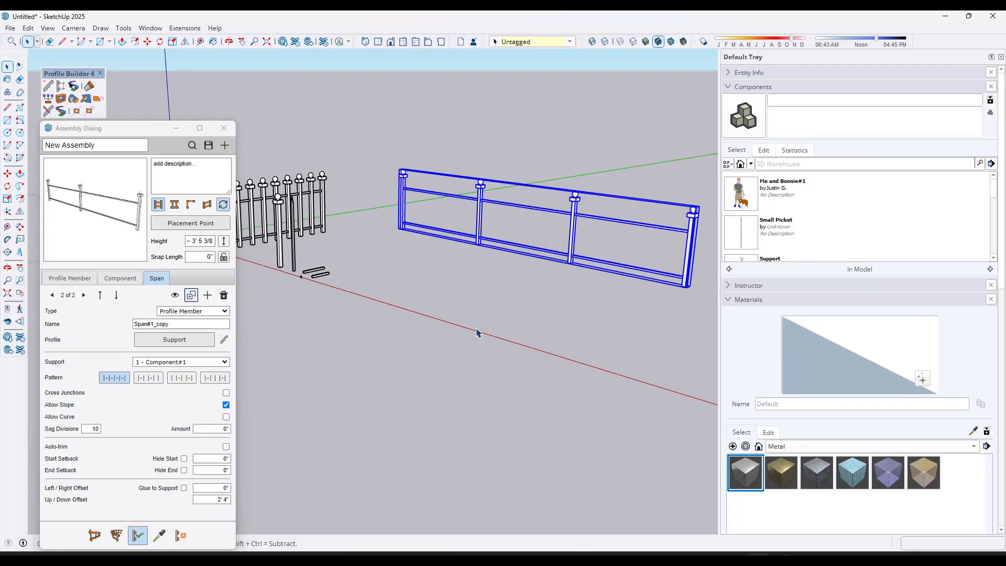
Try a third span of type Component, using the Small Picket picked from the model
scroll(602, 230, up, 3)
middle_drag(602, 228, 325, 178)
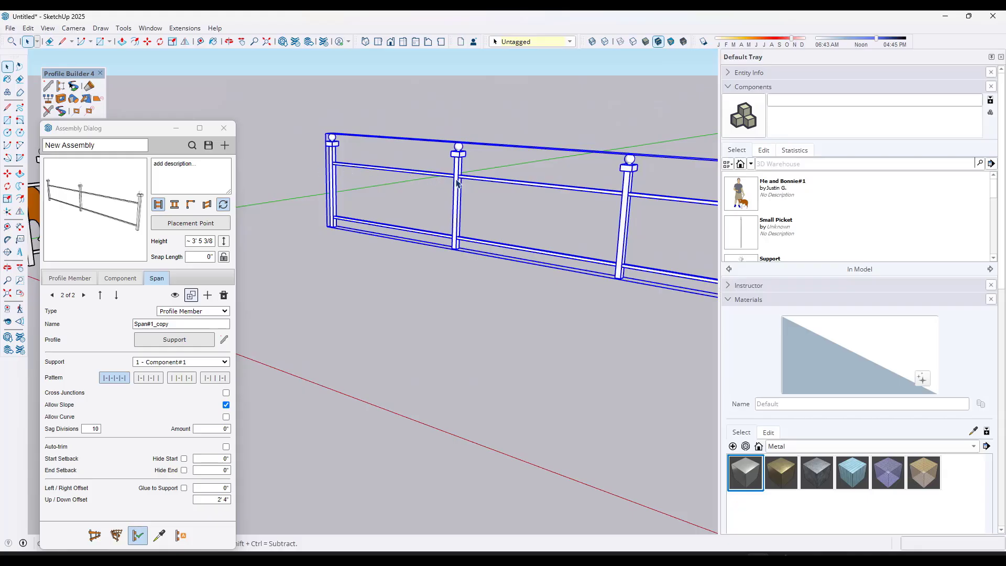
scroll(557, 198, down, 4)
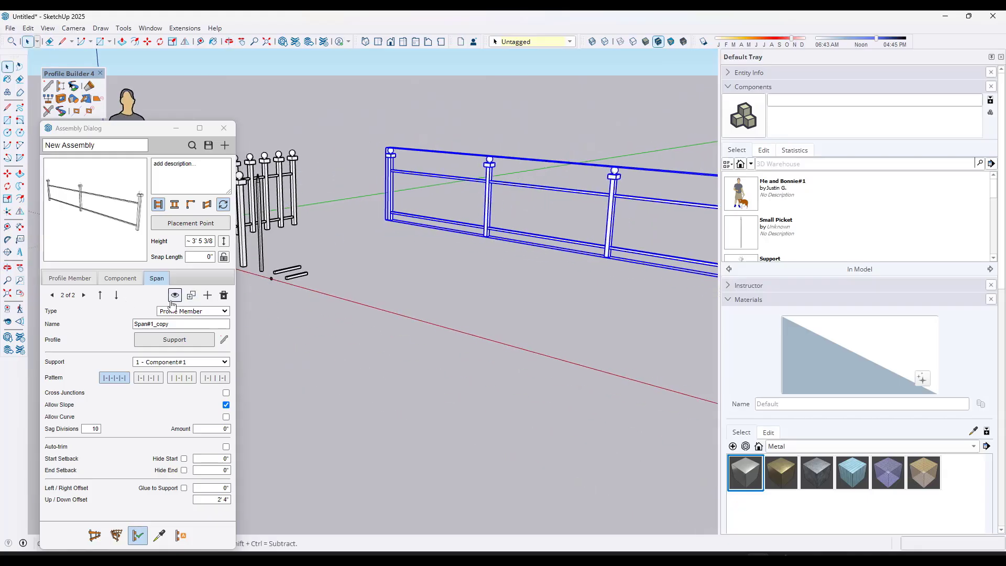
click(207, 296)
click(193, 311)
click(184, 333)
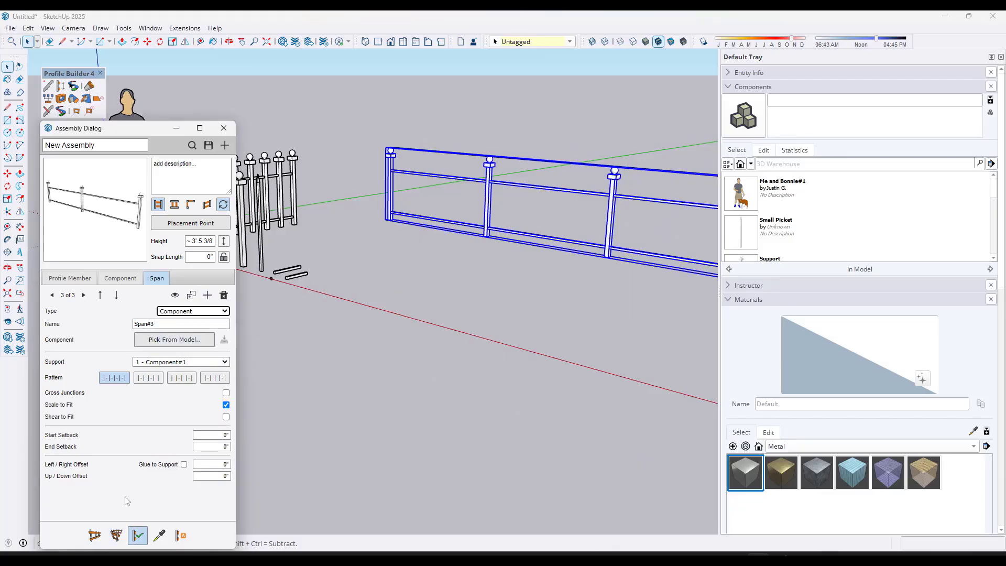
click(175, 343)
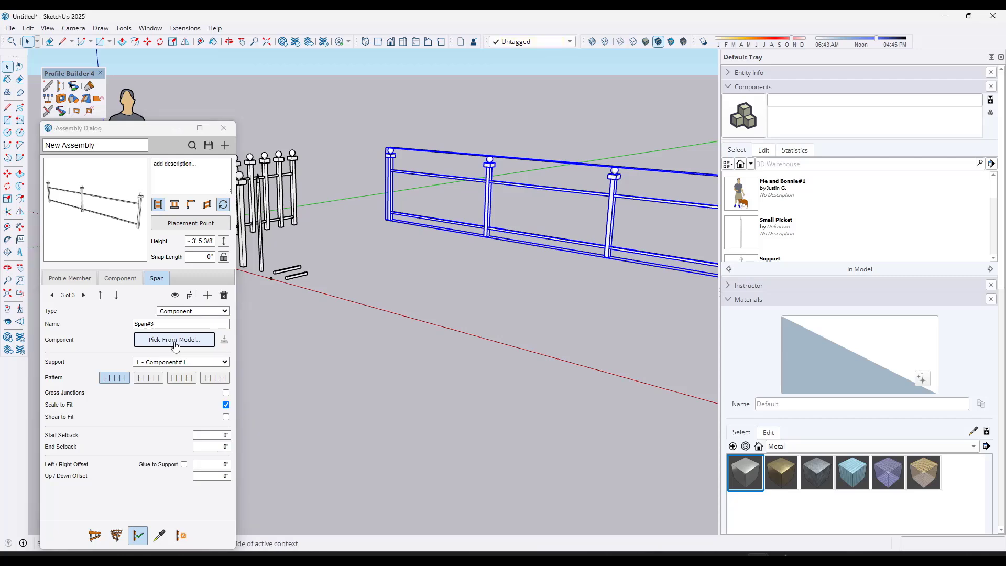
click(260, 244)
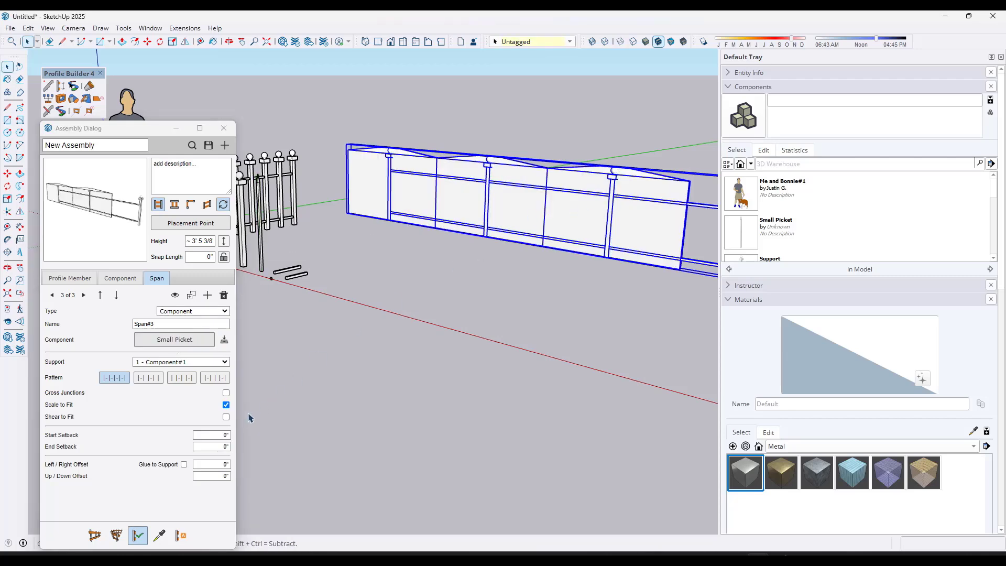
Turn off Scale to Fit for the picket span and examine the picket's position at the post
click(226, 406)
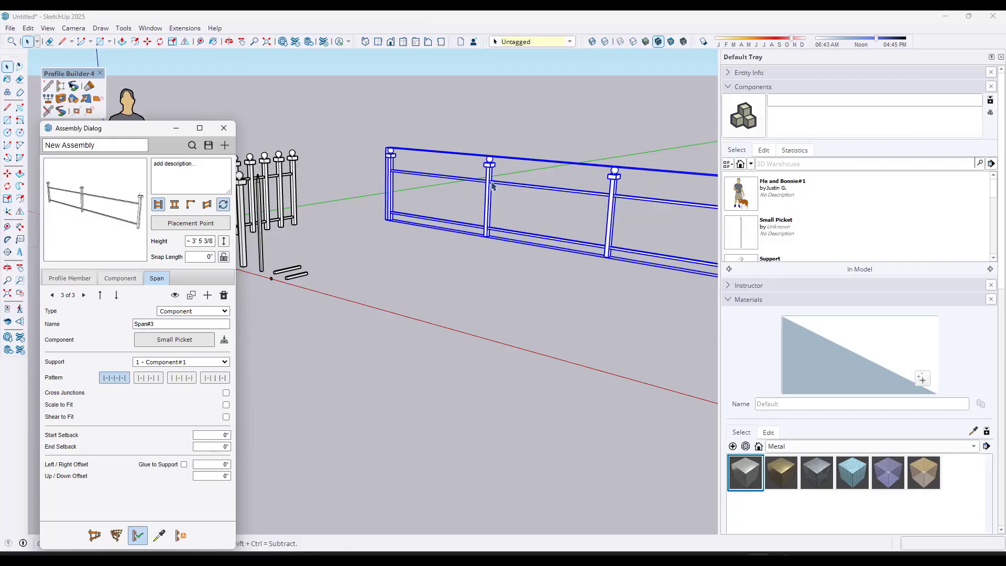
scroll(495, 189, up, 2)
middle_drag(500, 193, 481, 157)
scroll(472, 140, up, 3)
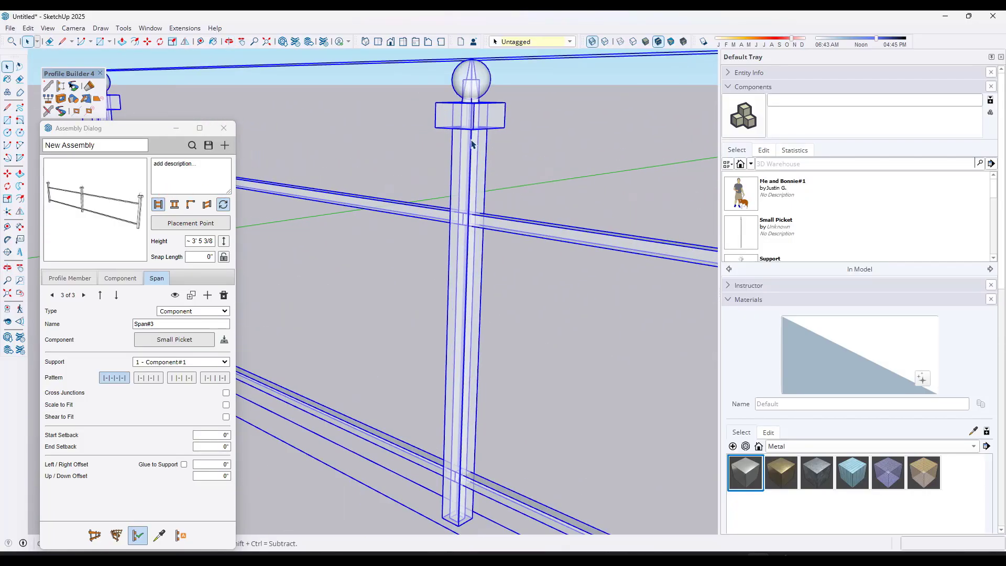
scroll(472, 144, down, 5)
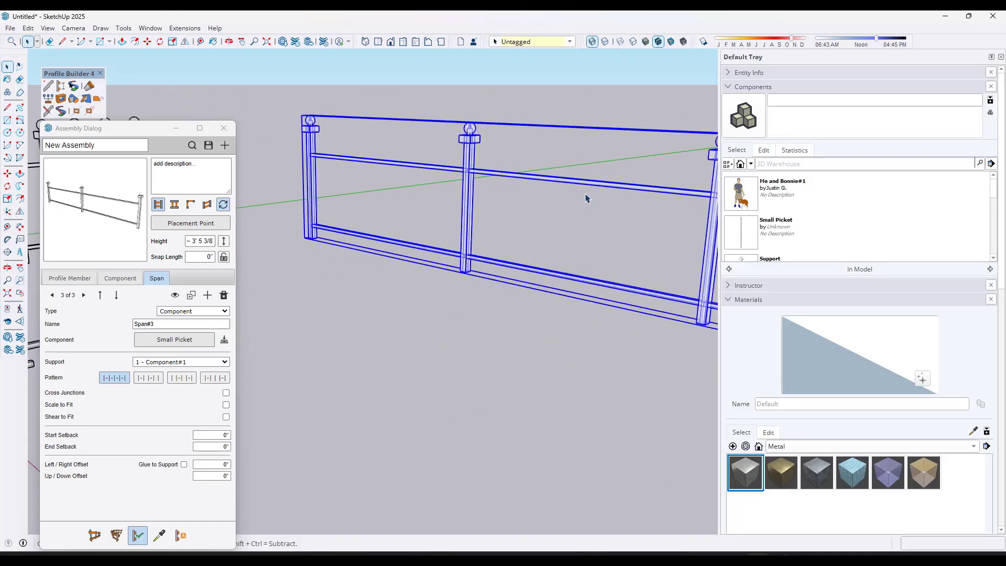
scroll(501, 206, down, 5)
middle_drag(491, 206, 410, 226)
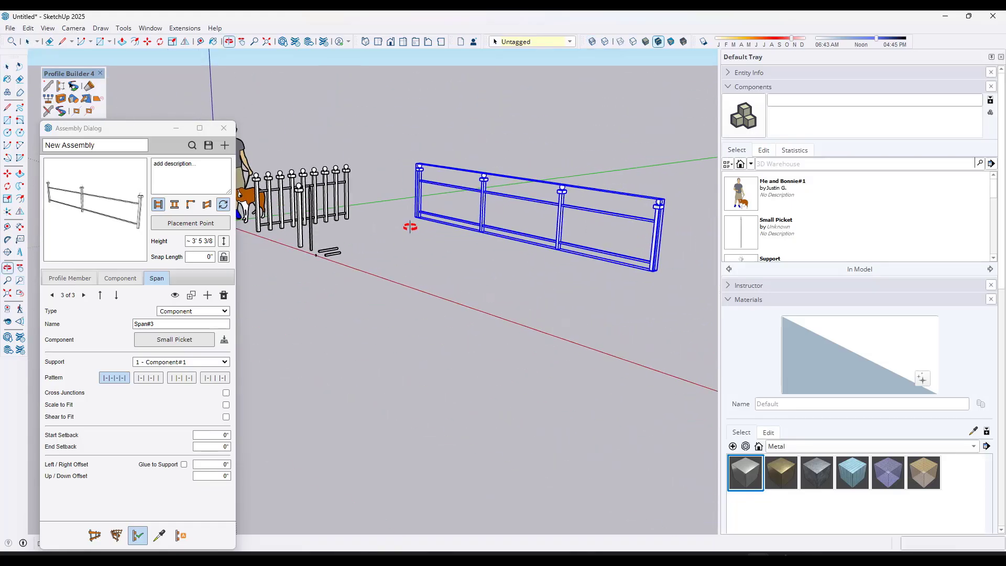
Delete the picket component span and check the available span types, keeping the upper rail as Profile Member
click(223, 296)
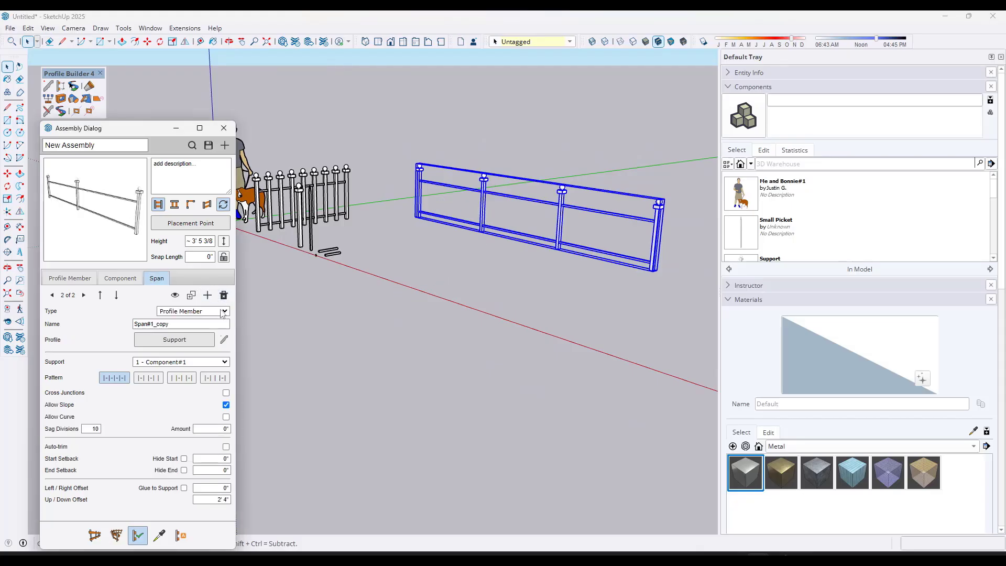
click(222, 312)
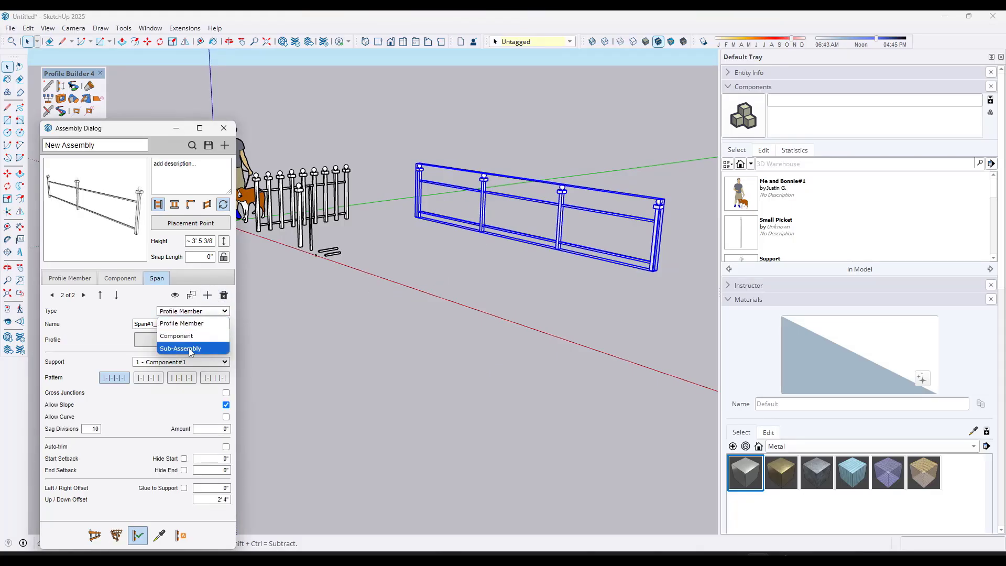
click(109, 336)
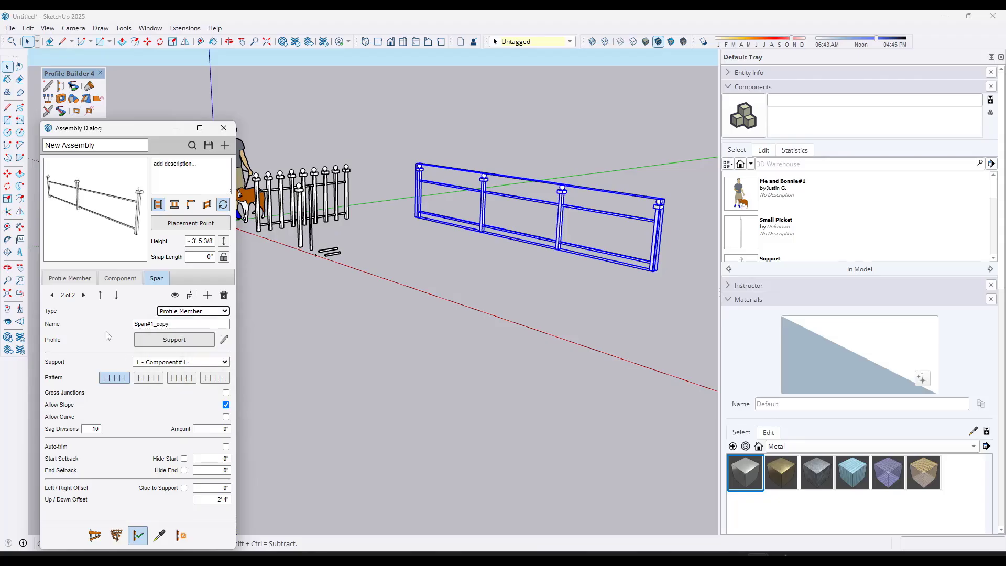
Deselect the fence run and start a new empty assembly without saving the current one
scroll(403, 223, up, 1)
click(382, 223)
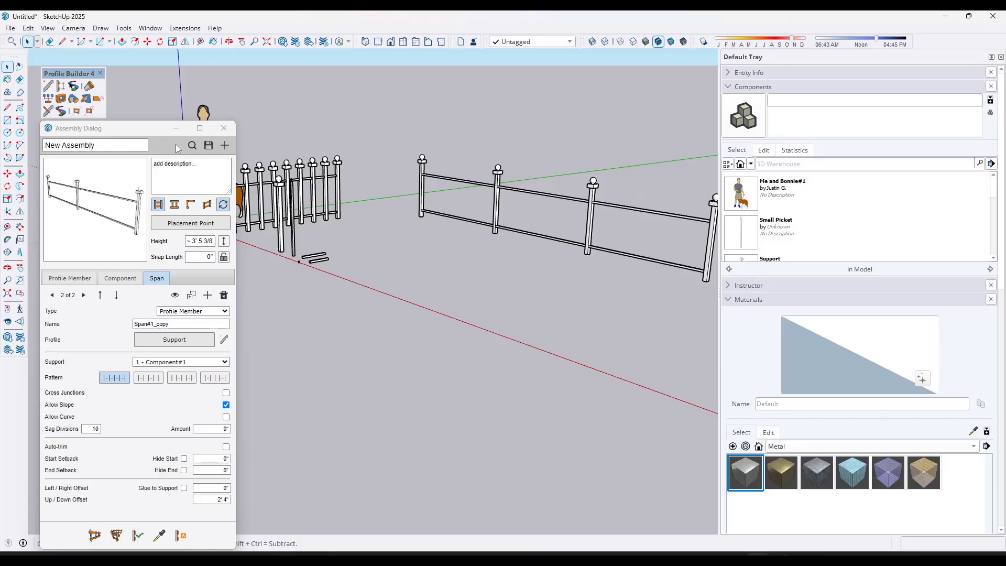
click(225, 147)
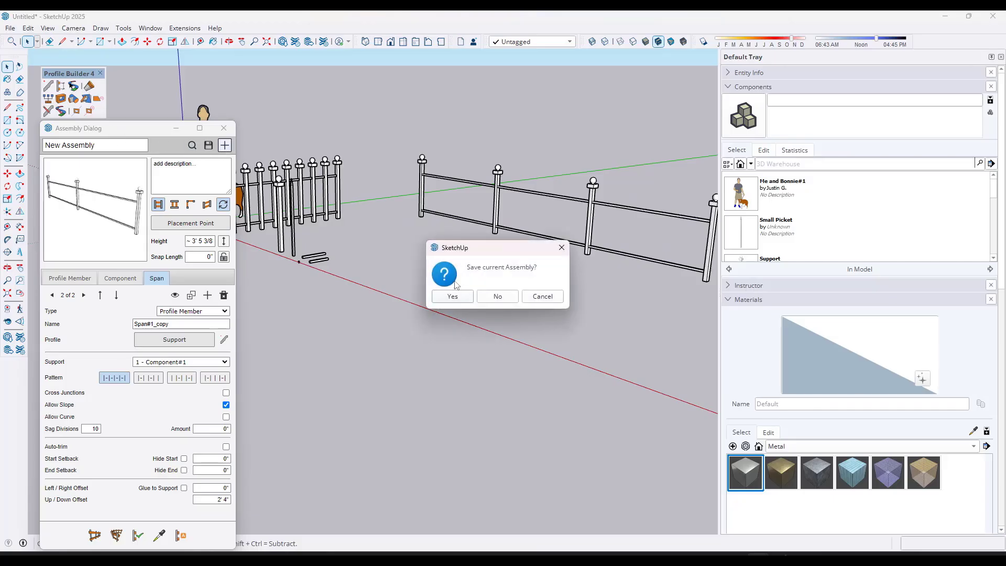
click(496, 298)
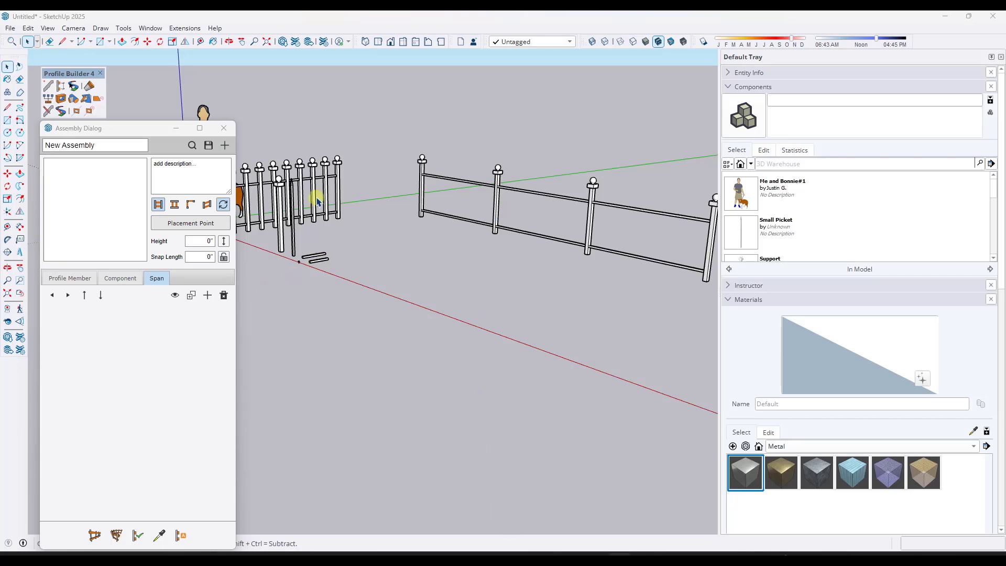
scroll(316, 198, up, 2)
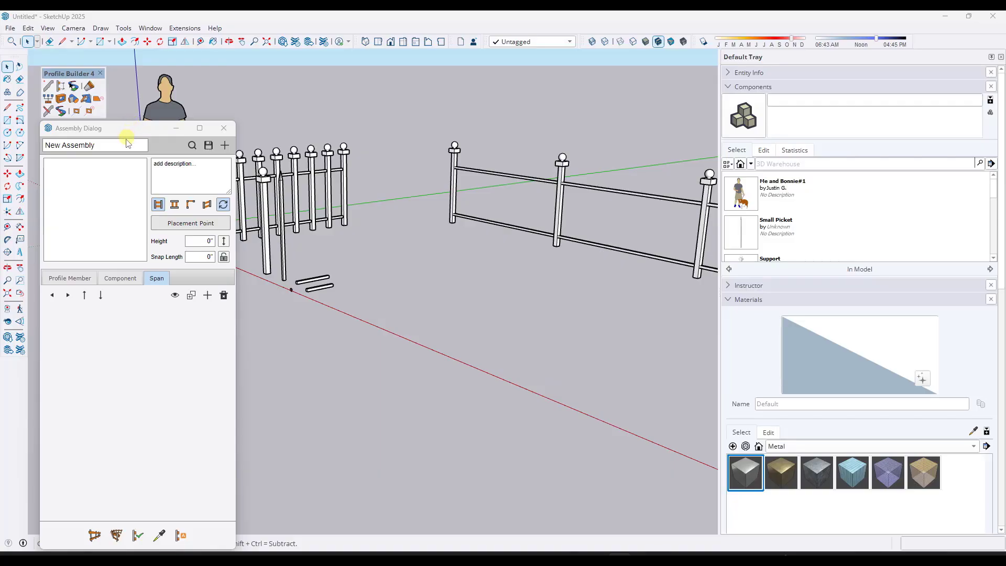
Add a component to the new assembly, using the Small Picket picked from the model with a spacing of 6"
click(119, 277)
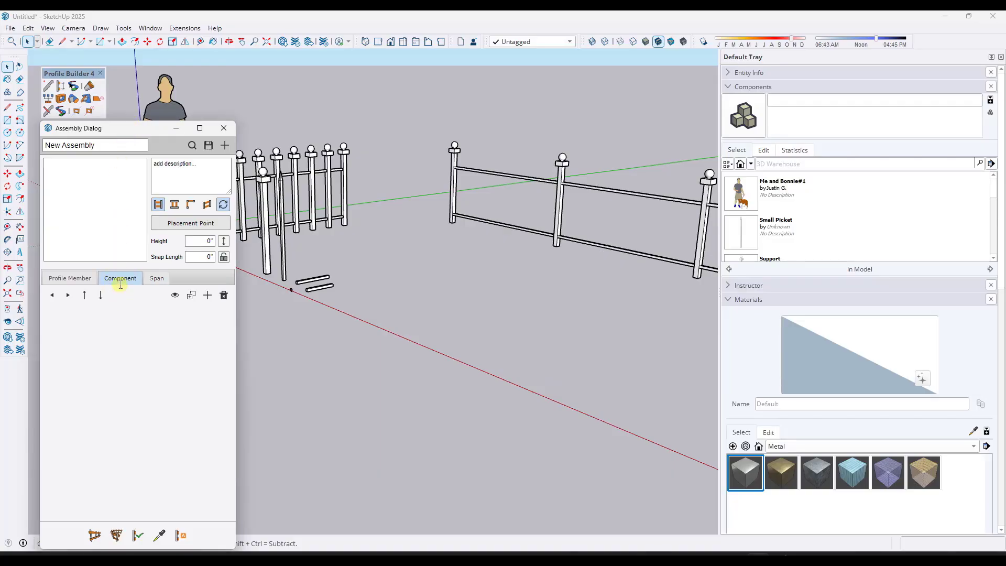
click(207, 295)
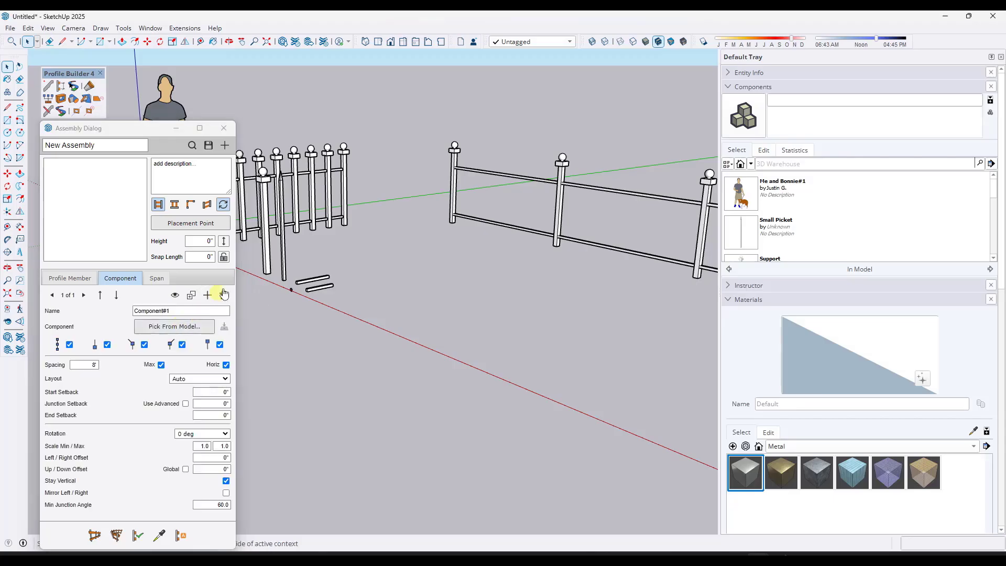
click(283, 237)
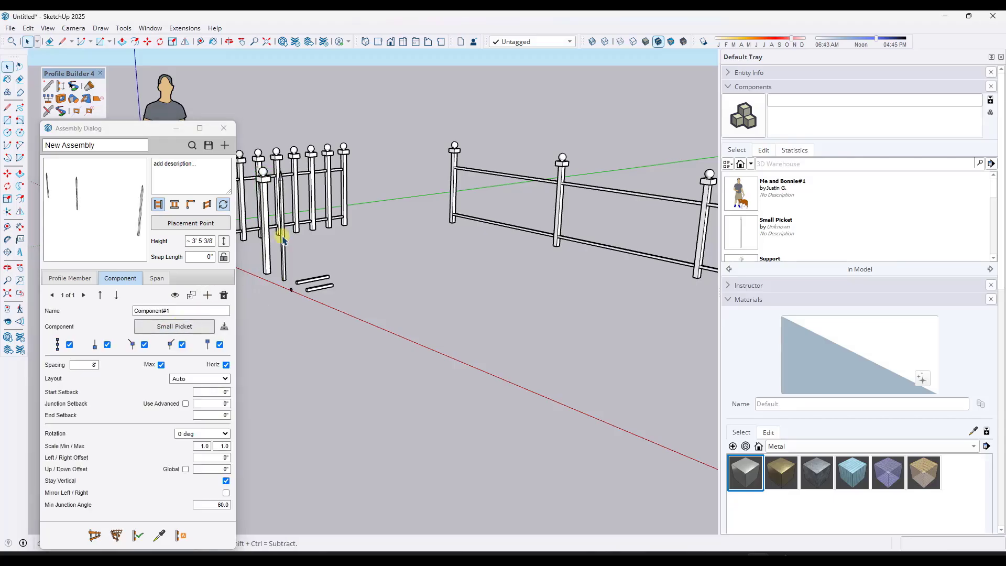
click(78, 365)
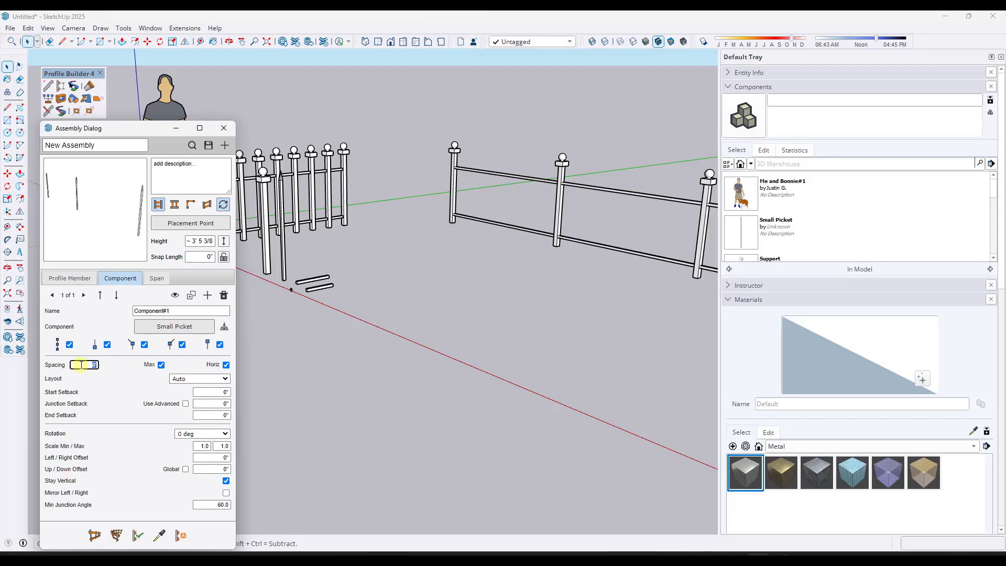
text(8)
key(Return)
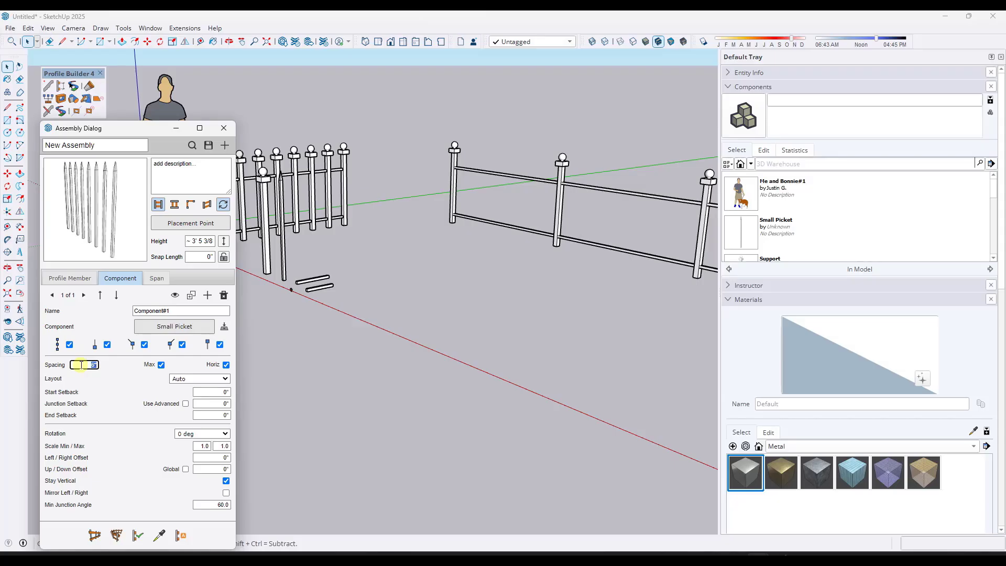
Build the picket assembly along a path about 3' 5" long in the green axis direction, beside the loose fence parts
click(94, 534)
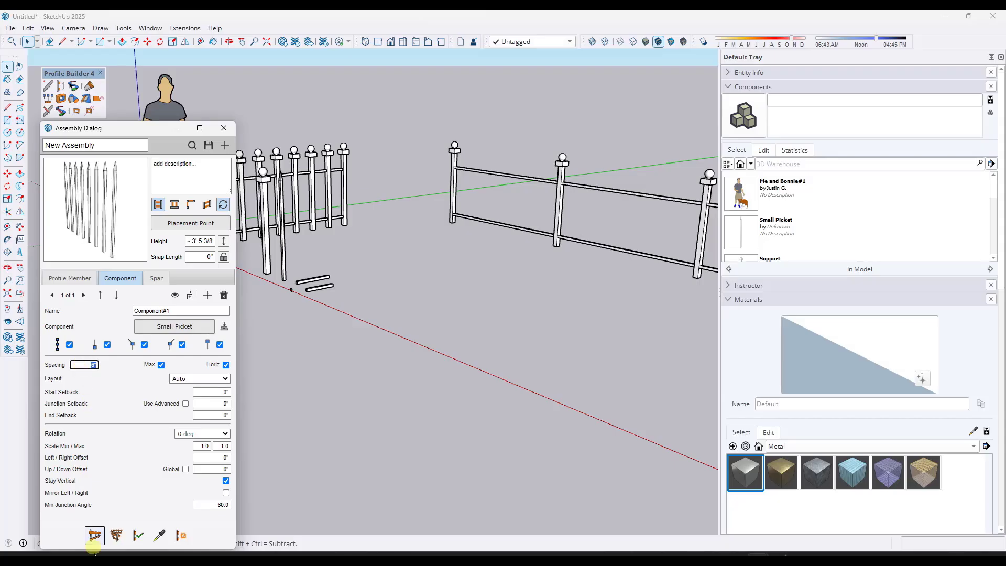
click(338, 316)
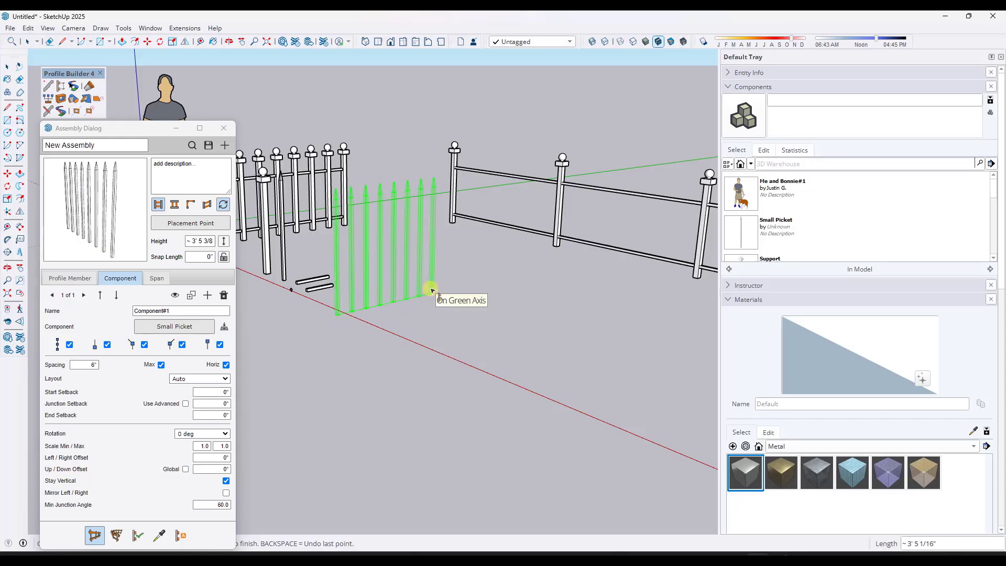
double_click(431, 289)
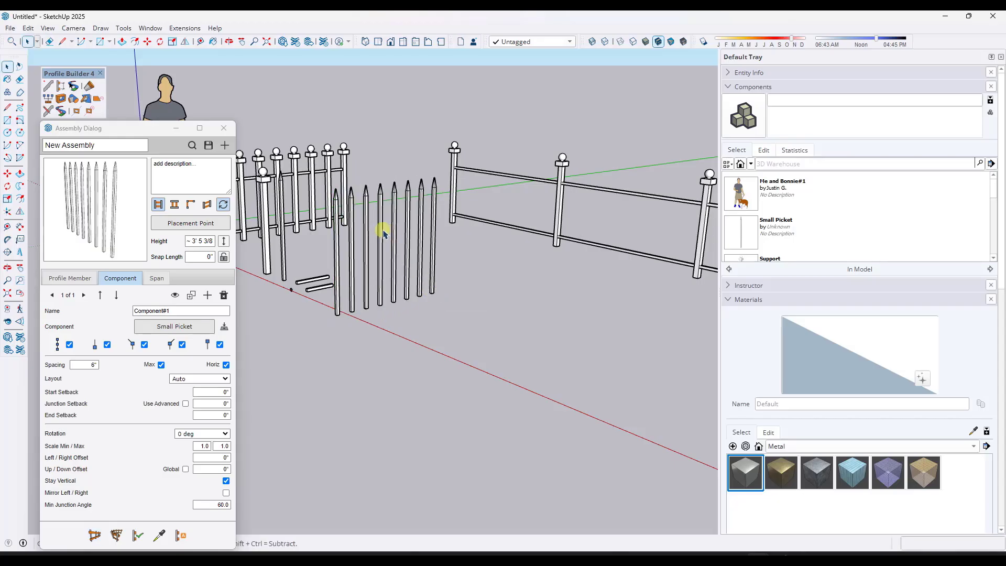
scroll(350, 234, down, 2)
scroll(470, 215, up, 2)
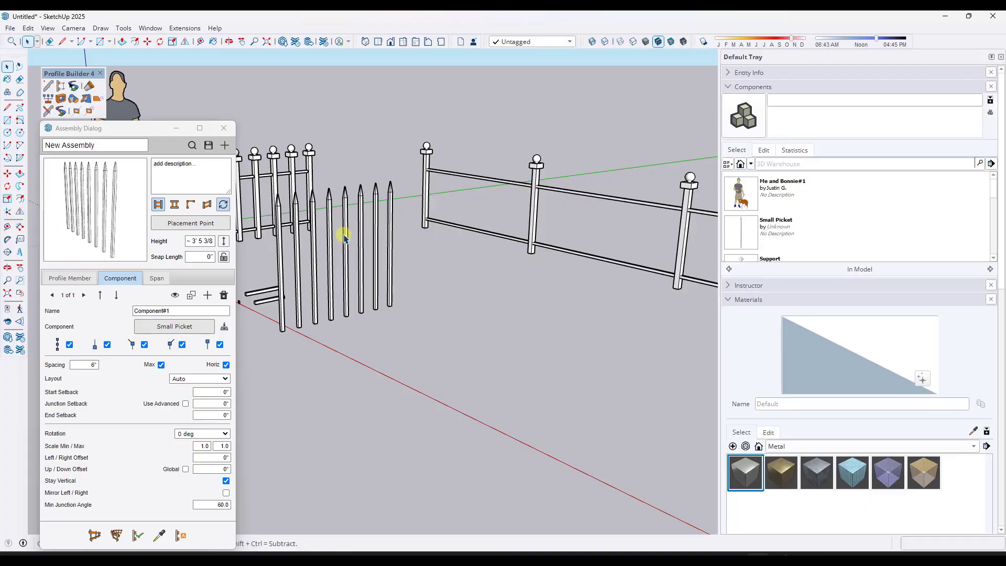
click(343, 237)
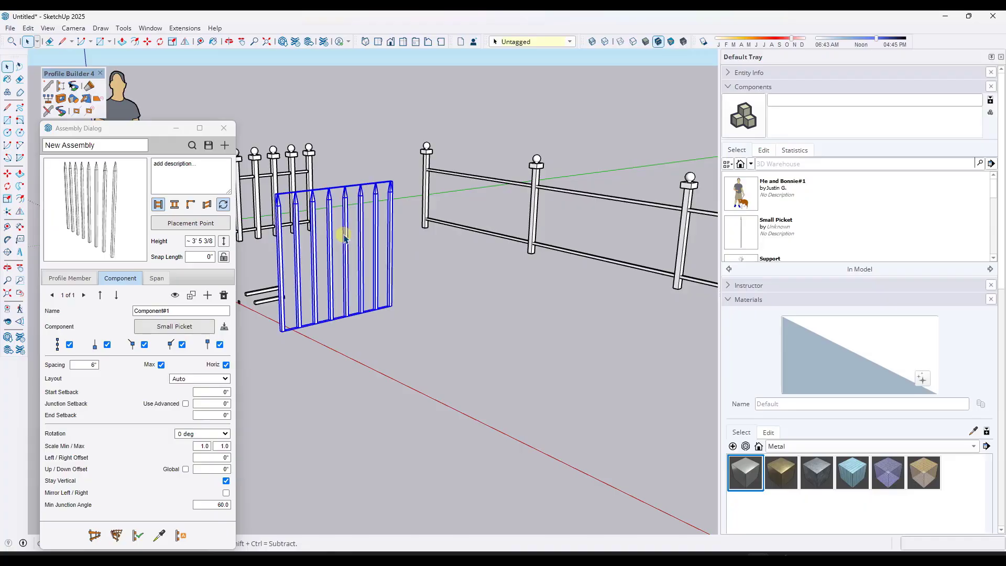
Load the post-and-rail fence's assembly settings from the model without saving the current picket assembly
click(455, 177)
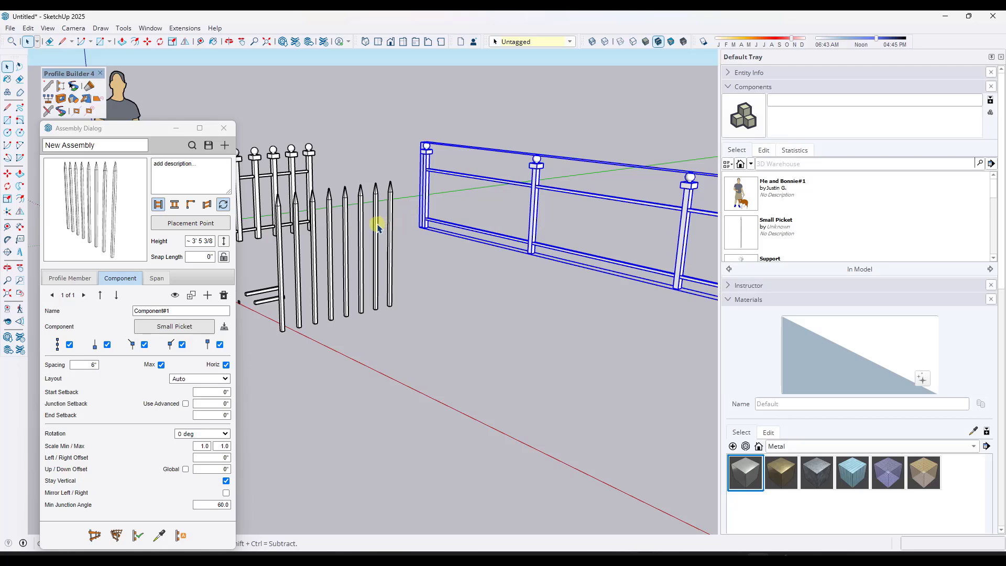
click(159, 535)
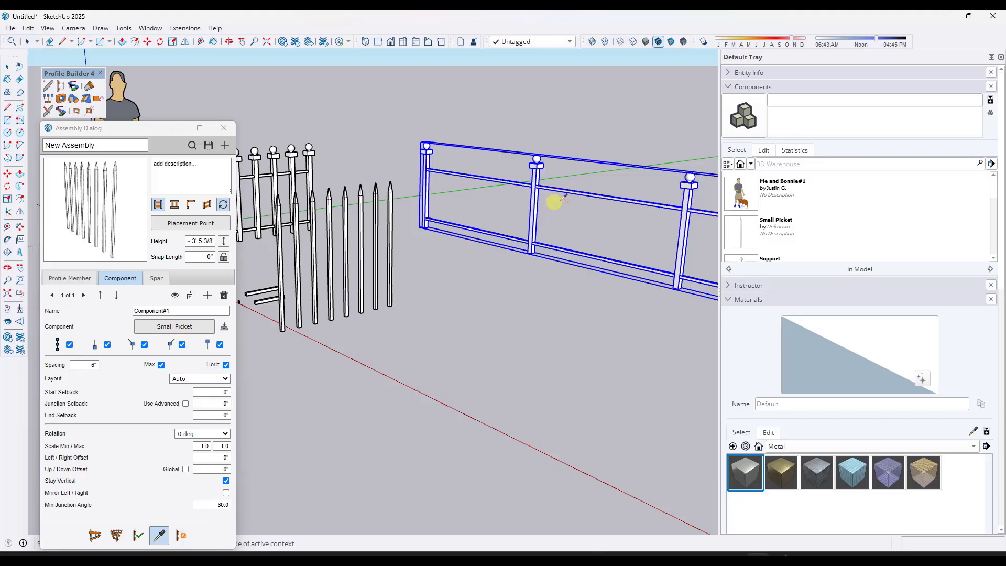
click(534, 178)
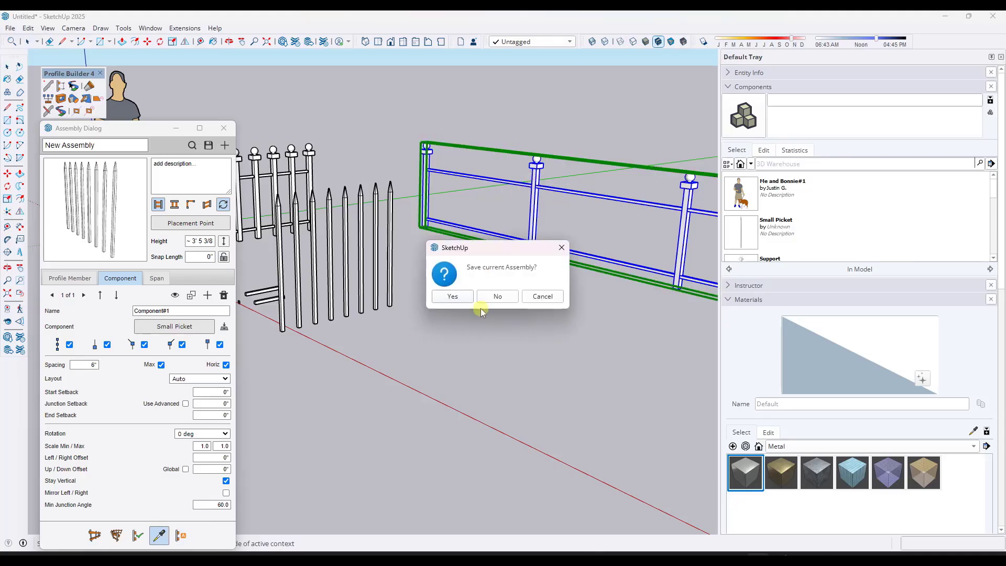
click(495, 295)
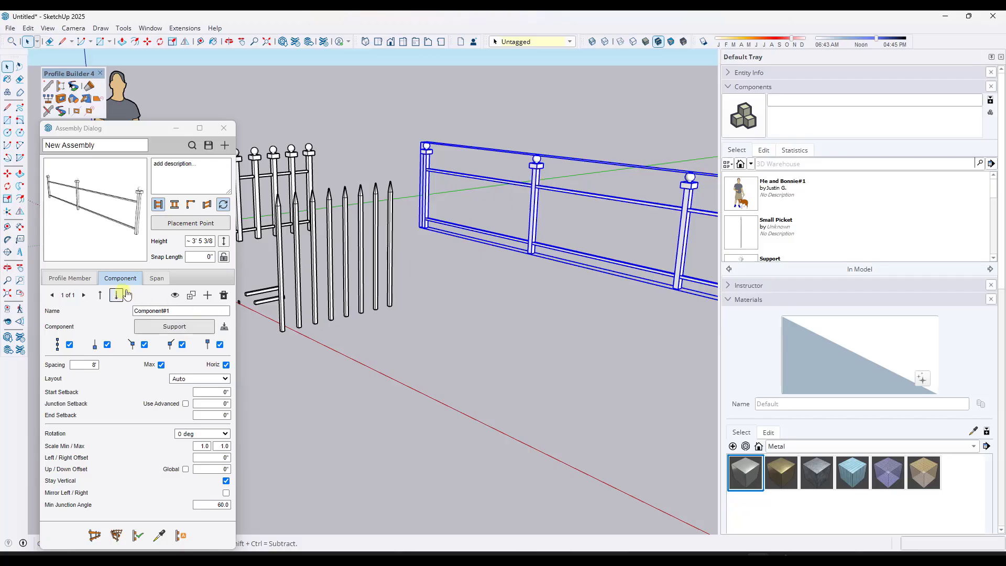
Add a third span of type Sub-Assembly, using the picket assembly picked from the model
click(158, 278)
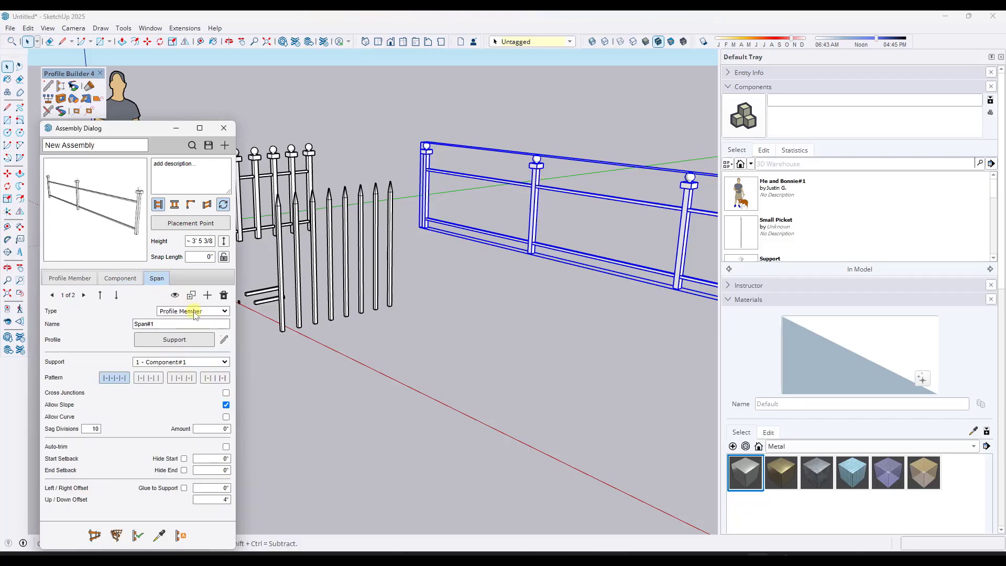
click(207, 295)
click(199, 313)
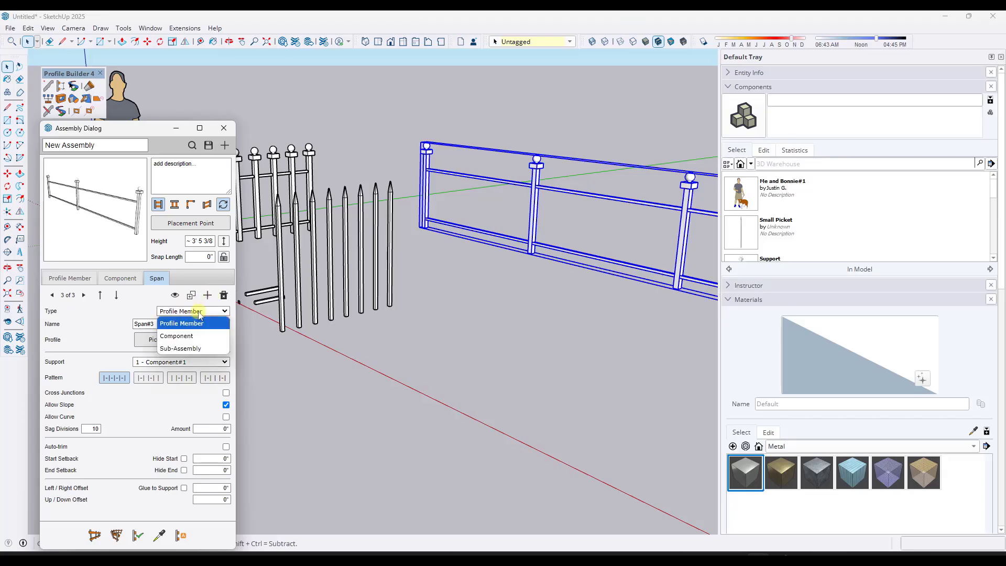
click(198, 348)
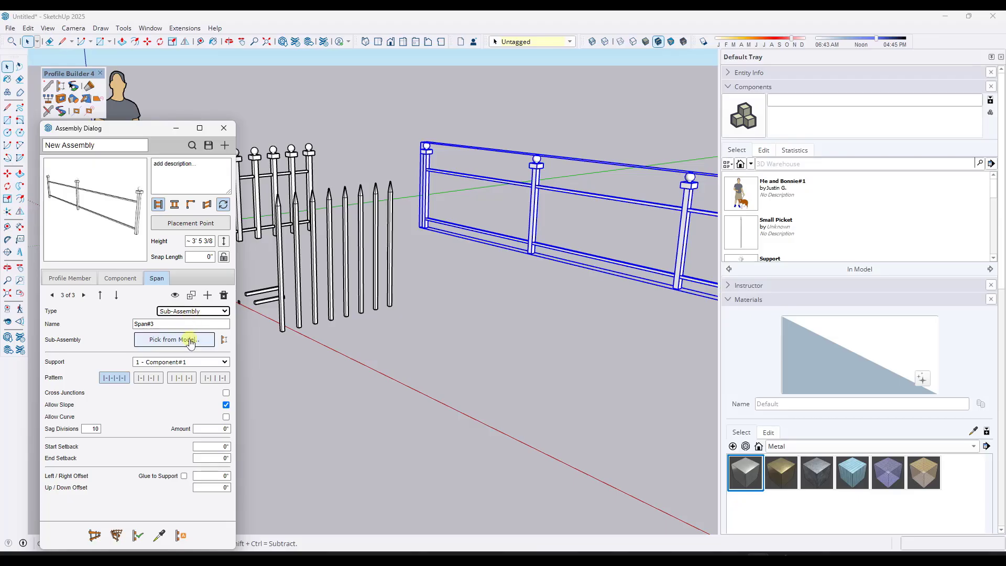
click(190, 340)
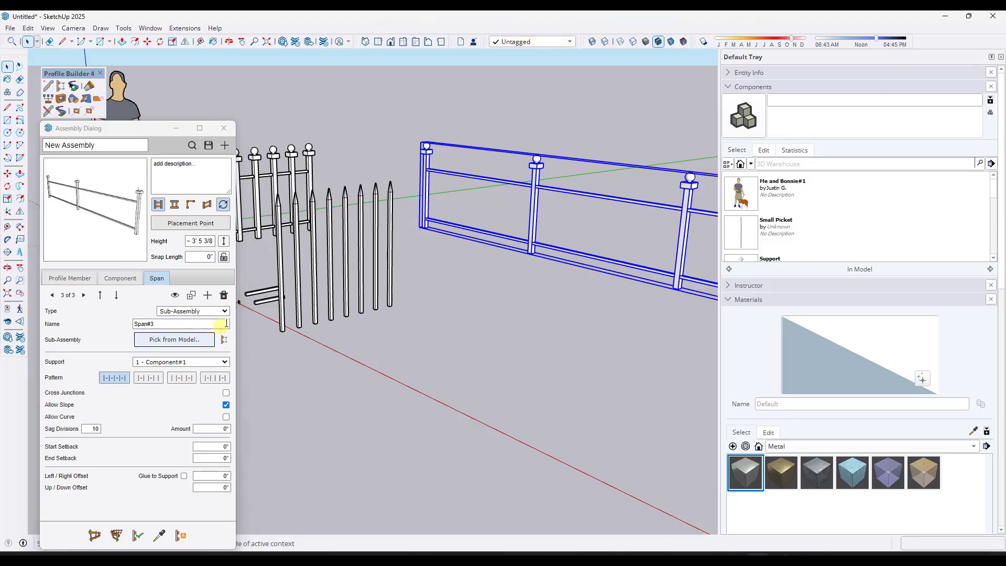
click(296, 261)
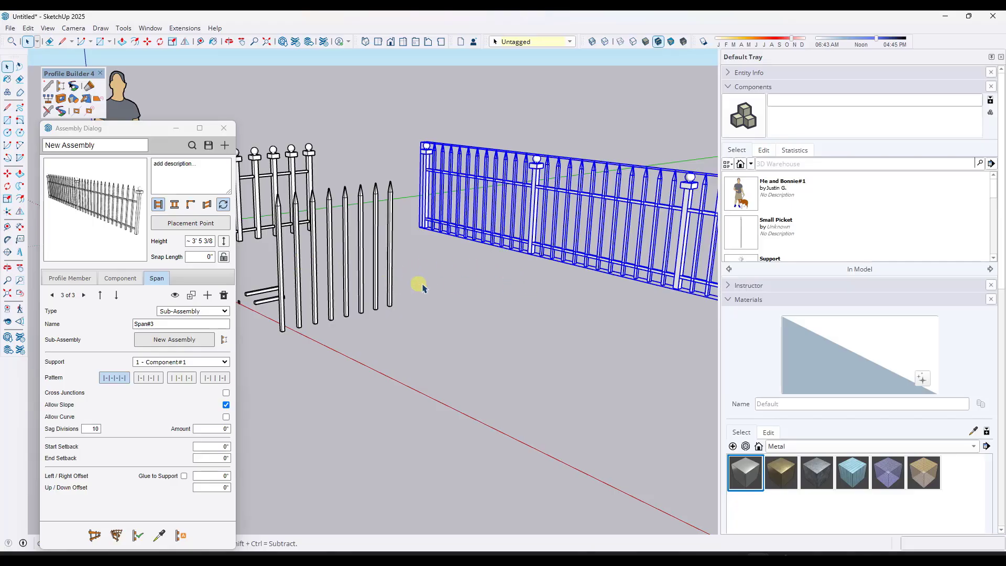
Examine the picket positions around the posts, using X-ray view to look inside the end post
middle_drag(489, 258, 541, 234)
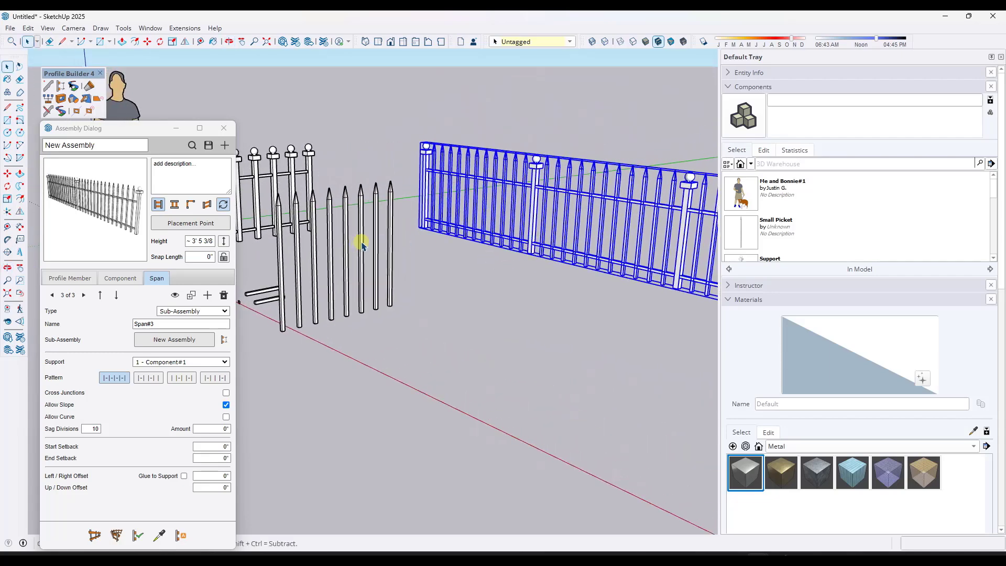
scroll(637, 218, up, 4)
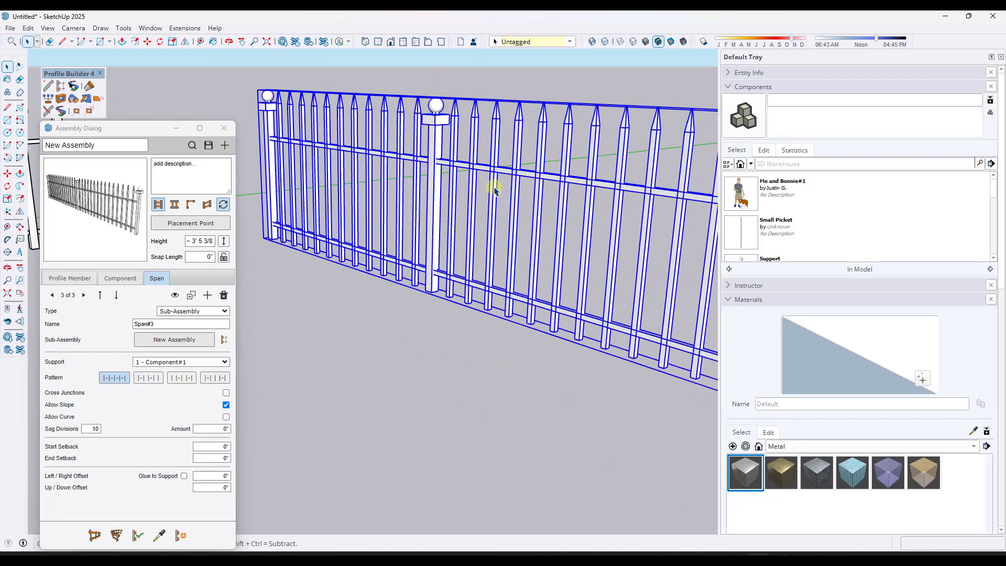
key(x)
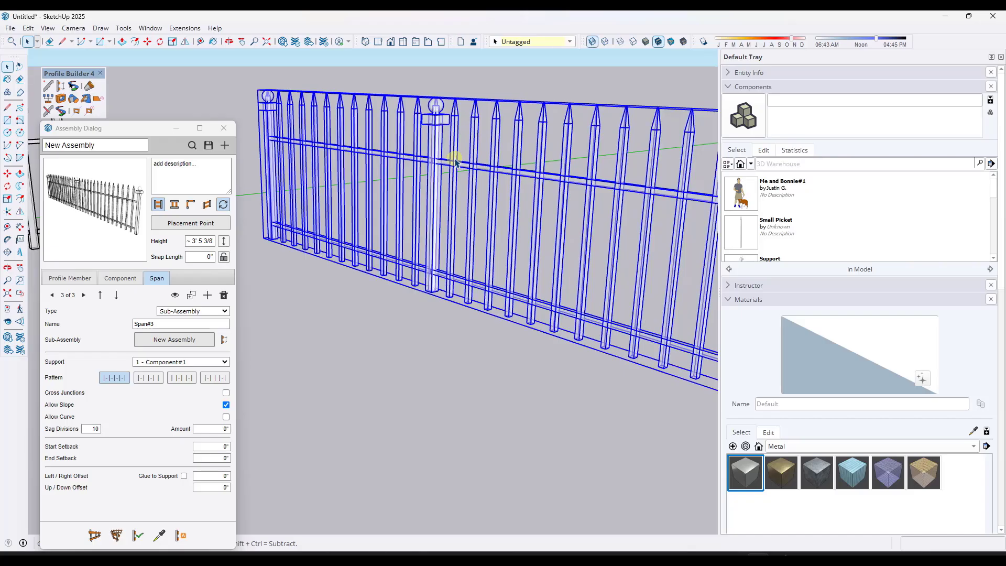
key(x)
scroll(542, 277, down, 3)
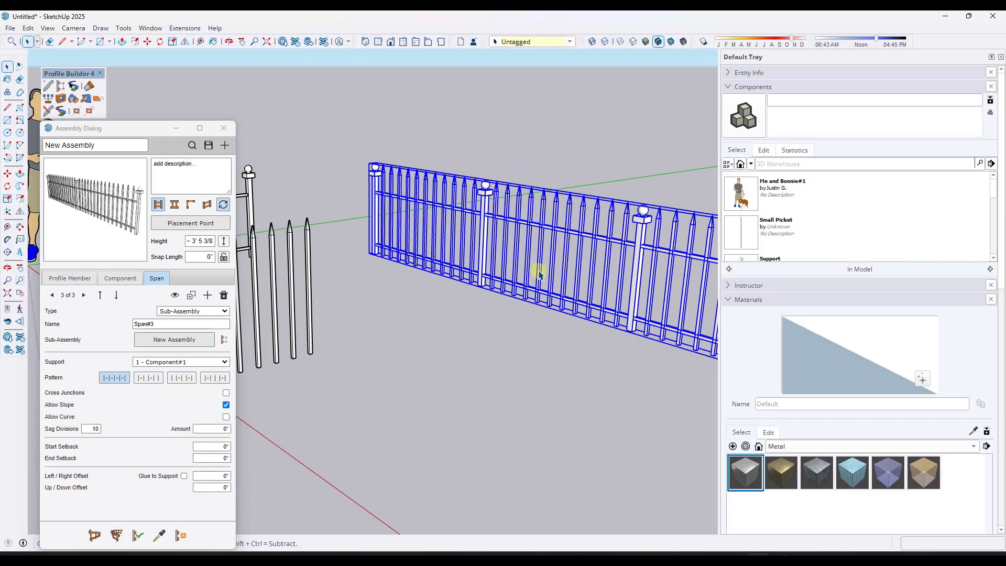
middle_drag(538, 258, 448, 223)
scroll(388, 187, up, 5)
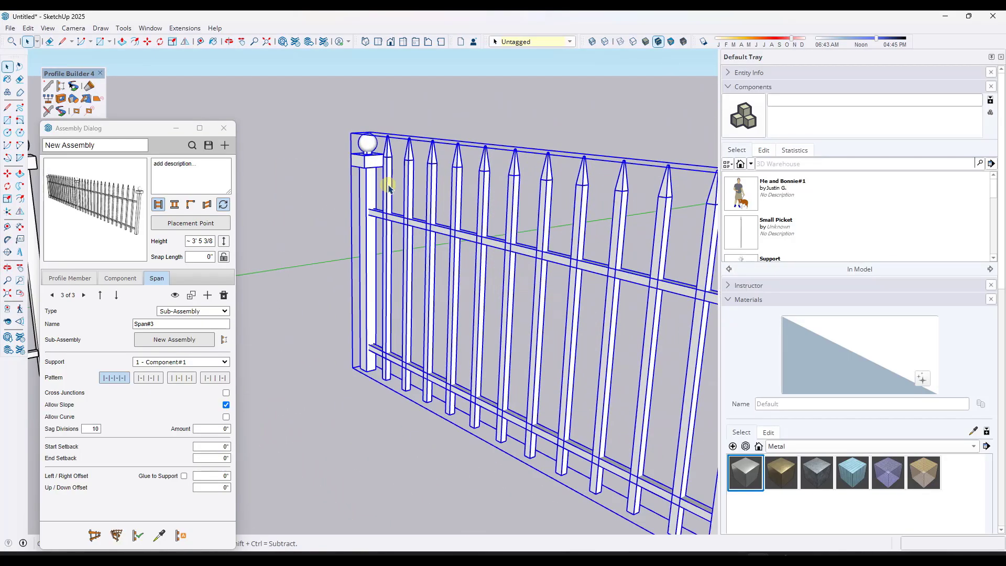
scroll(382, 183, up, 4)
key(x)
middle_drag(399, 174, 575, 209)
scroll(574, 209, down, 2)
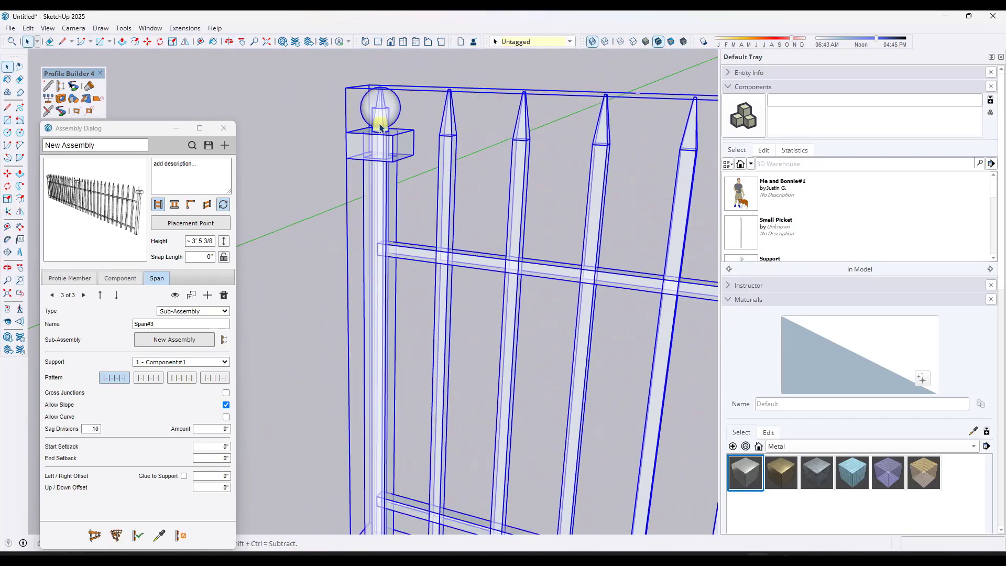
scroll(381, 127, up, 2)
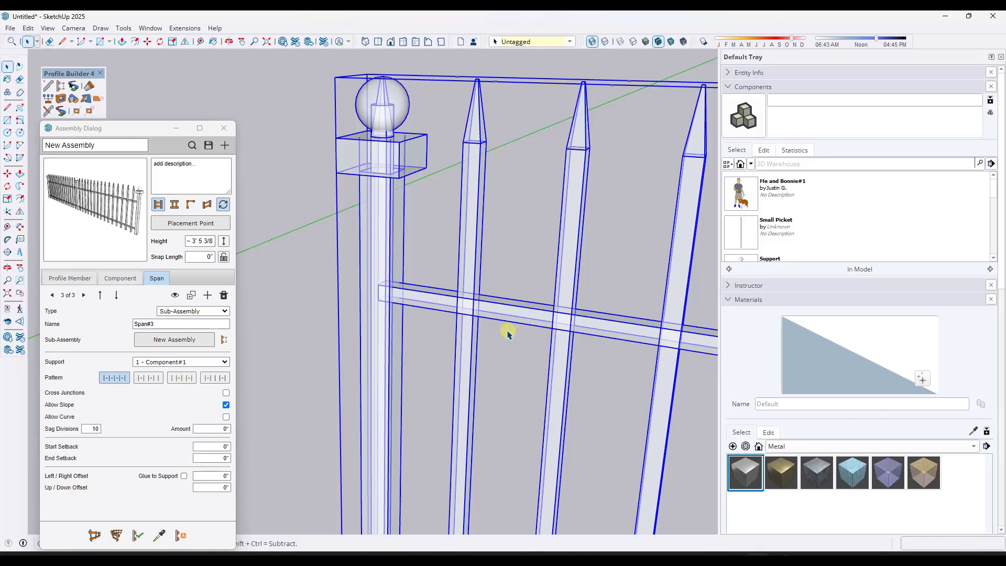
Measure the distance along the upper rail from its end inside the post to the first picket
key(l)
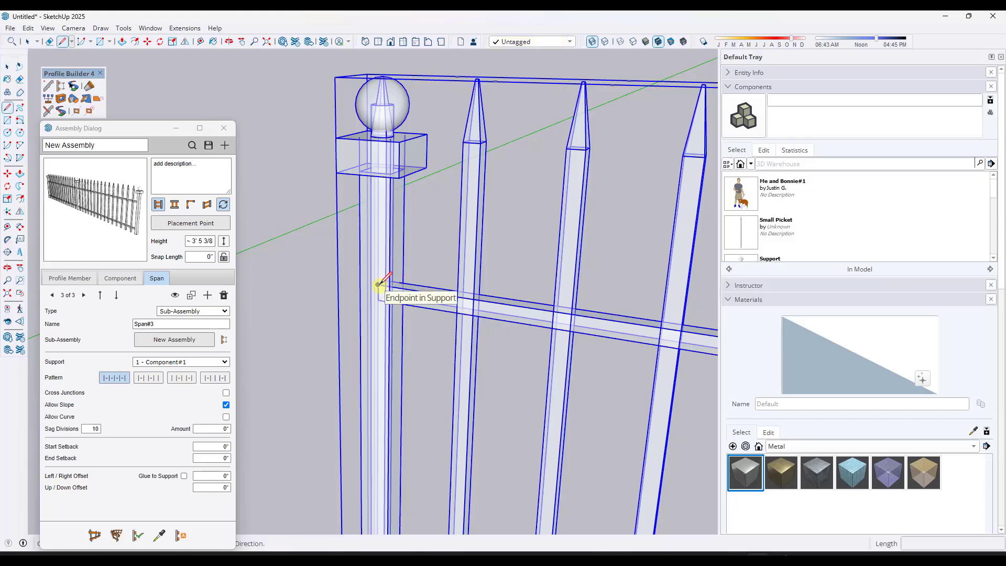
click(377, 284)
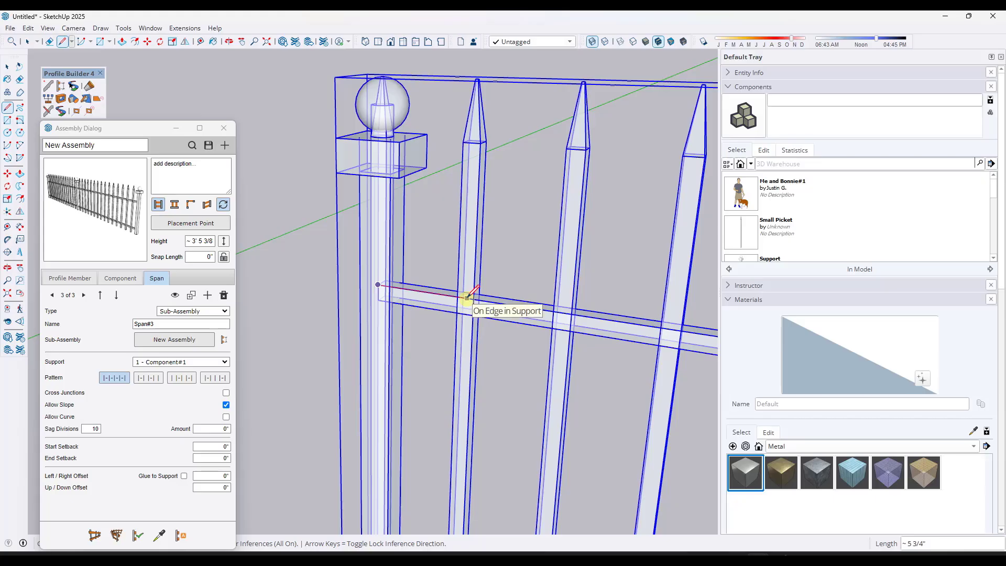
key(Right)
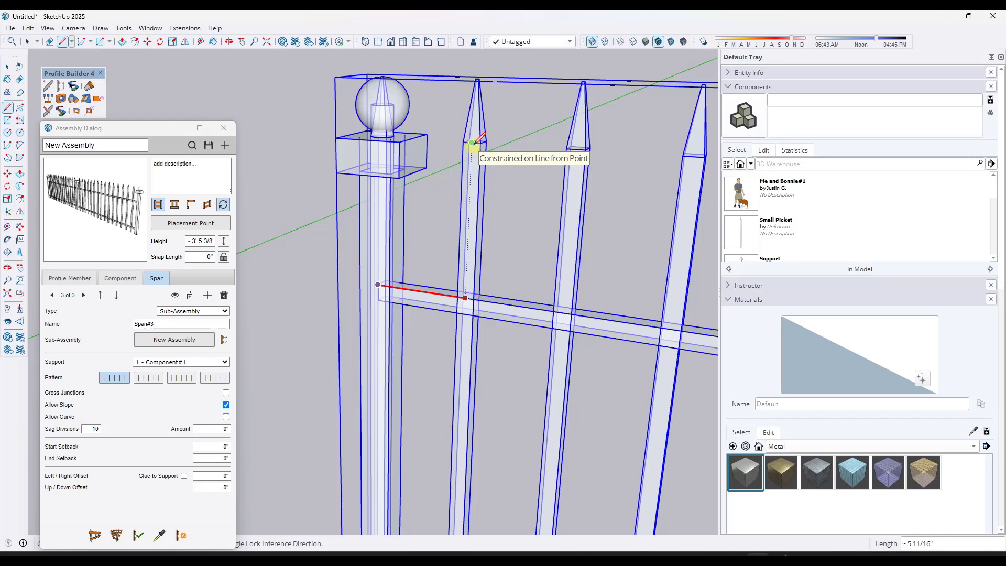
key(space)
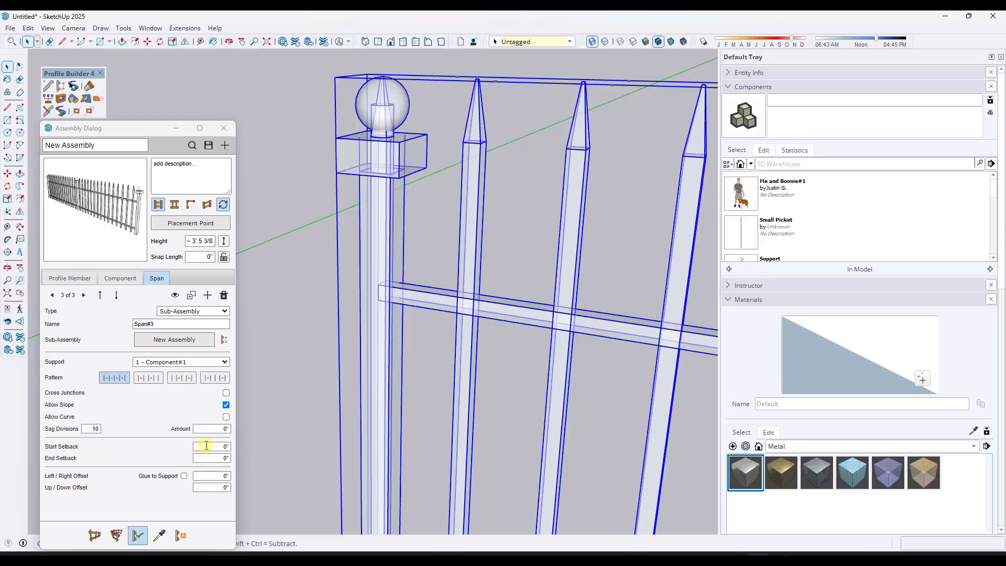
Set the picket span's start setback to 5 11/16" and turn off X-ray view
click(206, 445)
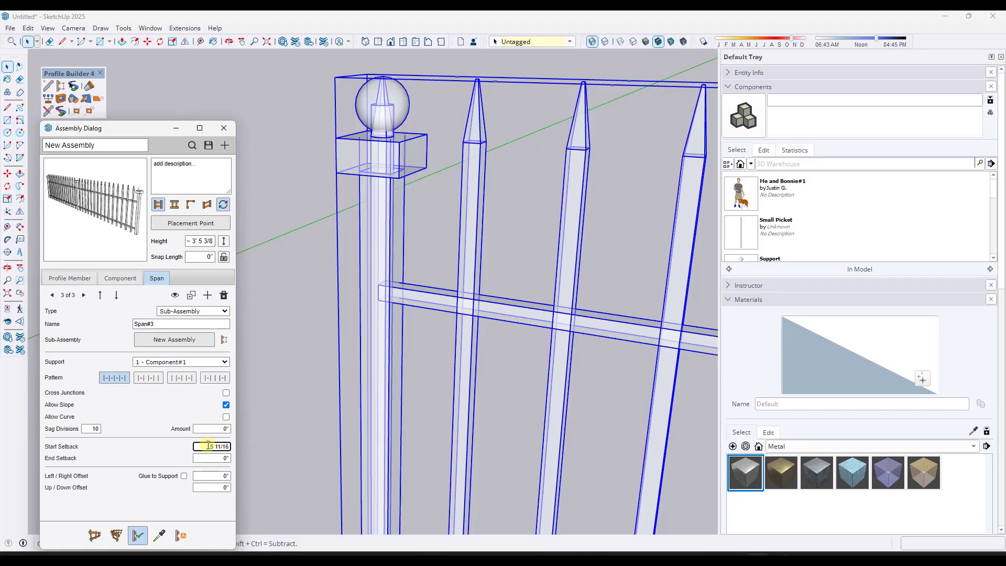
text(5 11/16)
key(Return)
mouse_move(404, 246)
middle_down()
mouse_move(525, 238)
mouse_move(406, 260)
middle_up()
key(x)
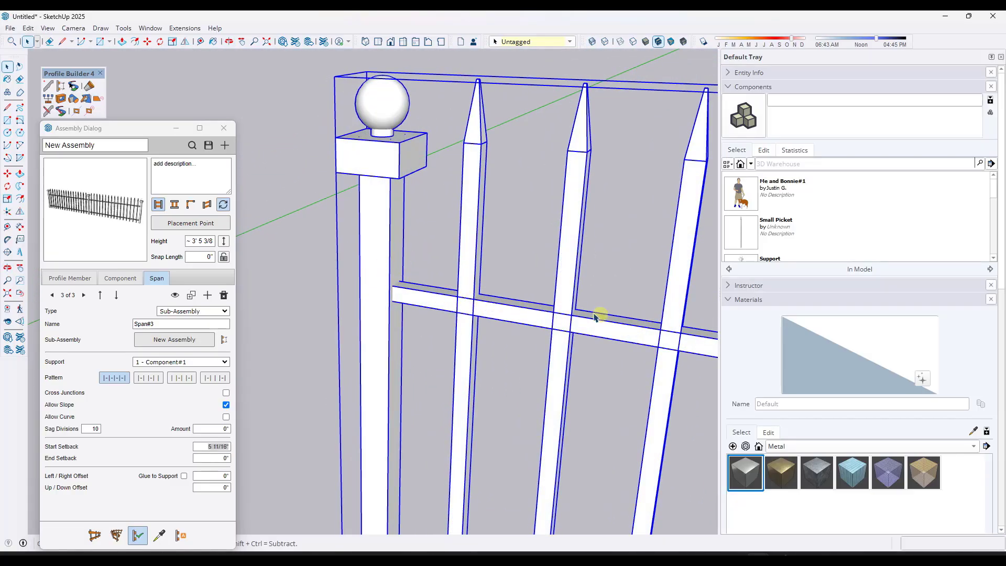
Examine the picket spacing at the end post and at an intermediate post in X-ray view
scroll(377, 252, down, 5)
scroll(403, 251, up, 3)
scroll(398, 256, down, 3)
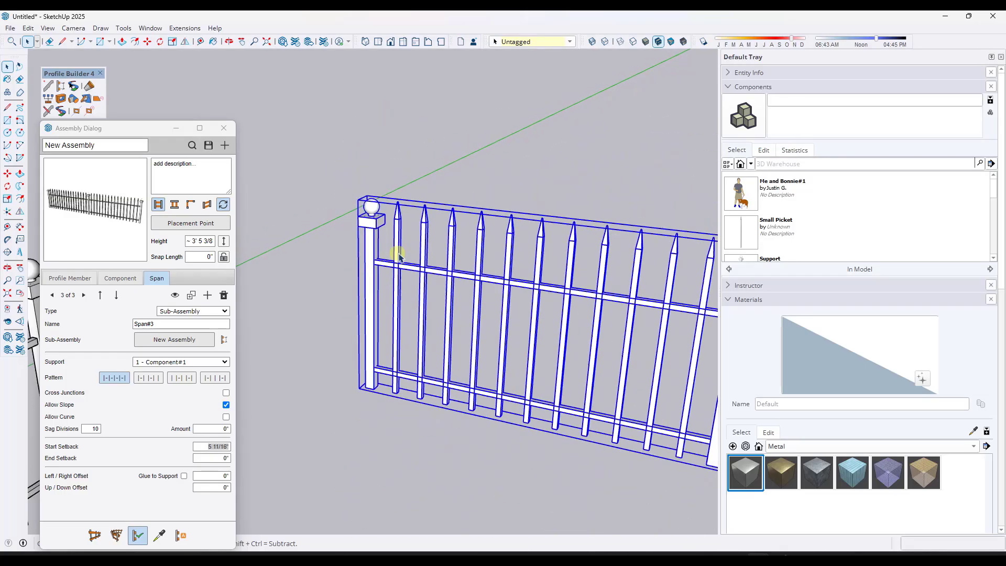
middle_drag(398, 256, 382, 258)
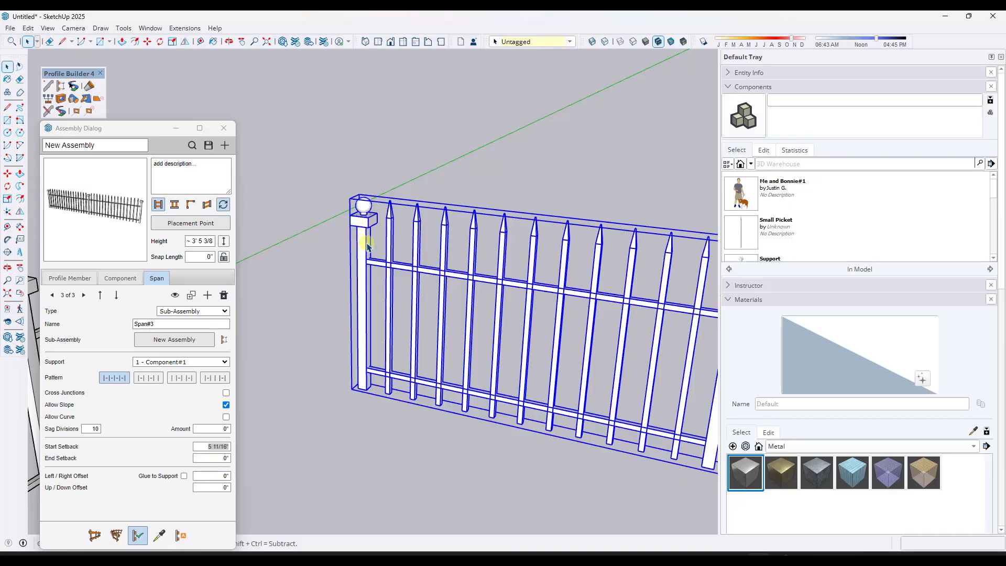
key(x)
scroll(361, 237, down, 3)
scroll(555, 250, up, 6)
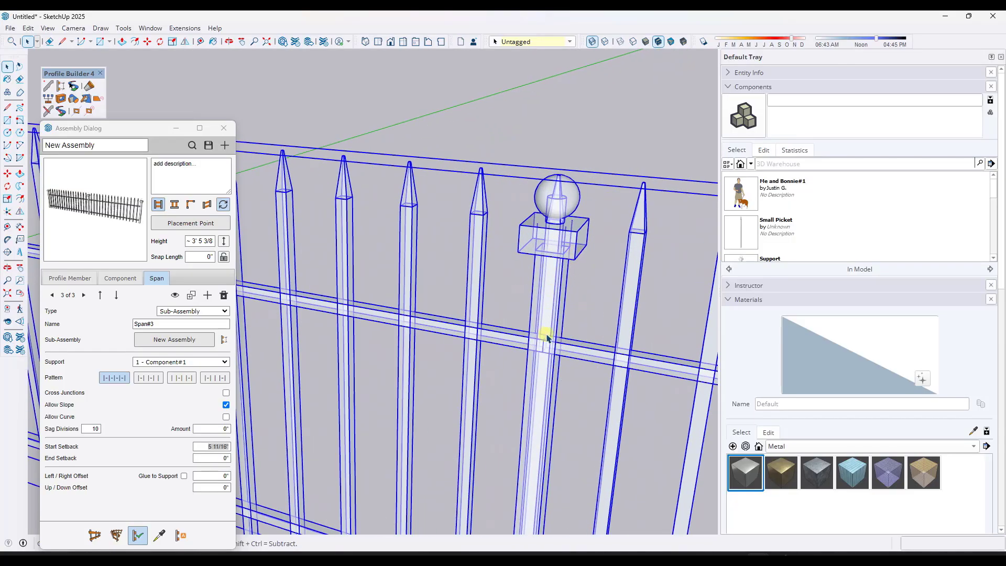
Set the picket span's end setback to 5 11/16" after checking the picket overlapping the intermediate post
key(l)
scroll(556, 225, up, 3)
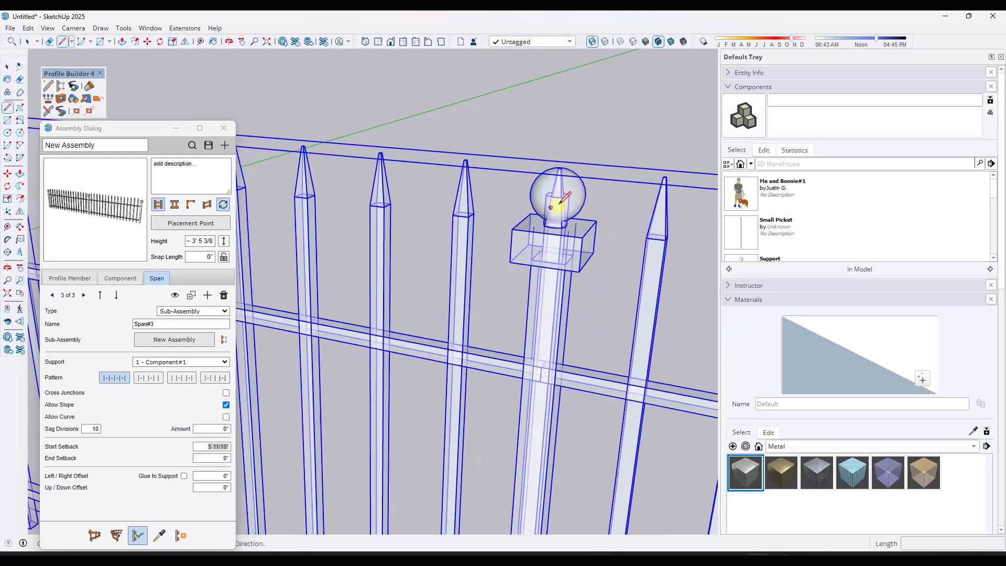
scroll(561, 150, up, 5)
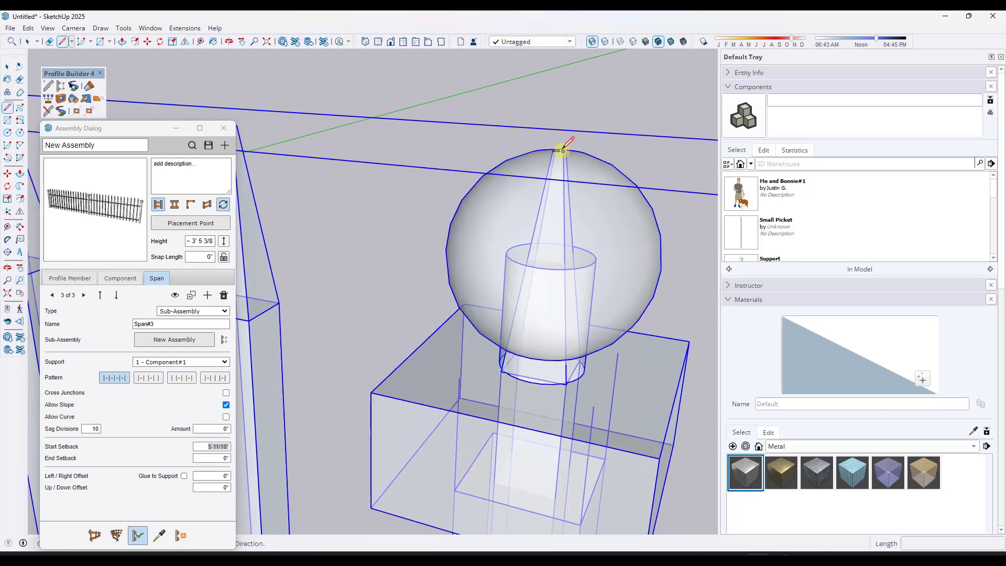
scroll(560, 149, down, 8)
key(space)
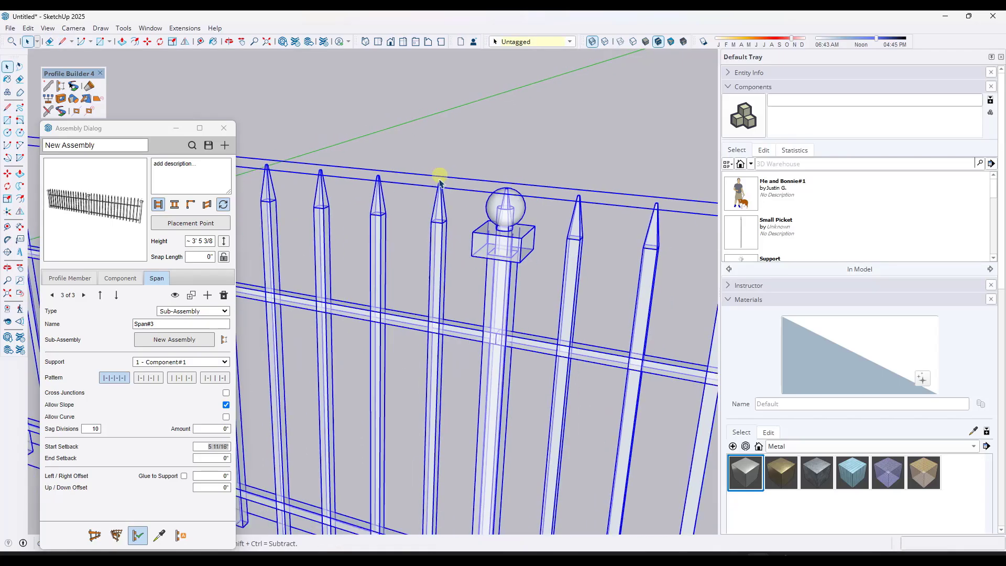
click(213, 457)
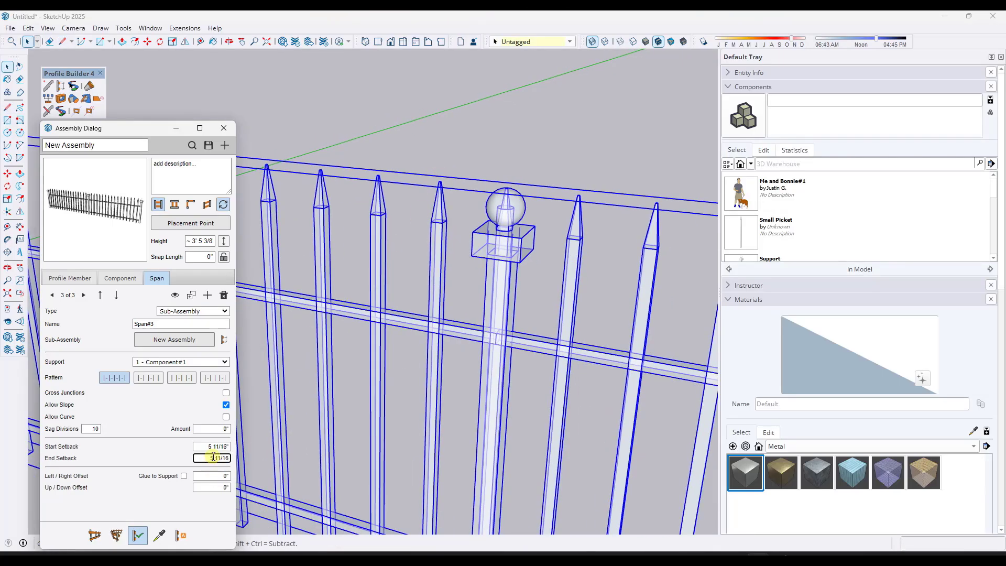
text(5 11/16)
key(Return)
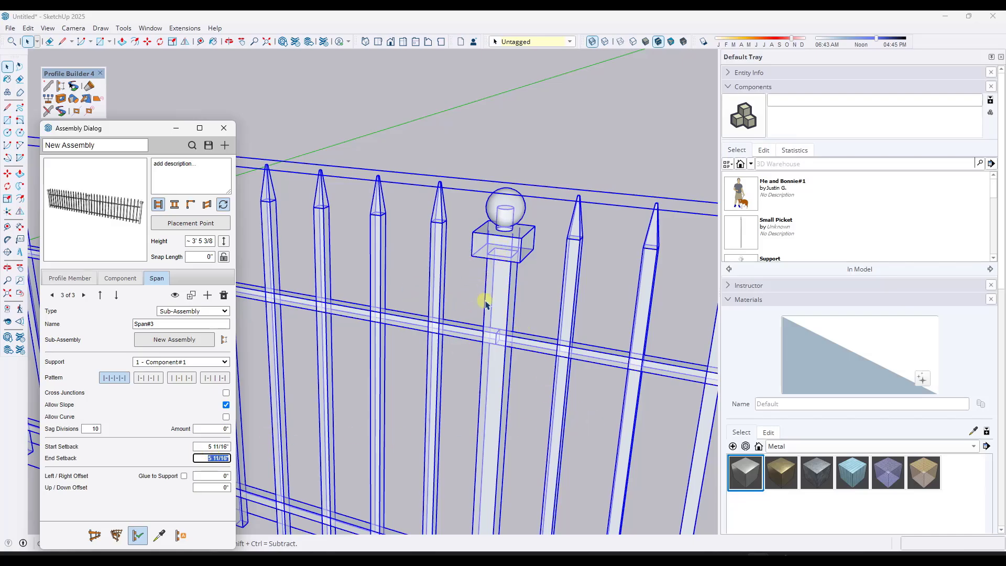
Build an L-shaped fence from the assembly, with legs about 14' along the green axis and about 10' along the red axis
scroll(483, 295, down, 6)
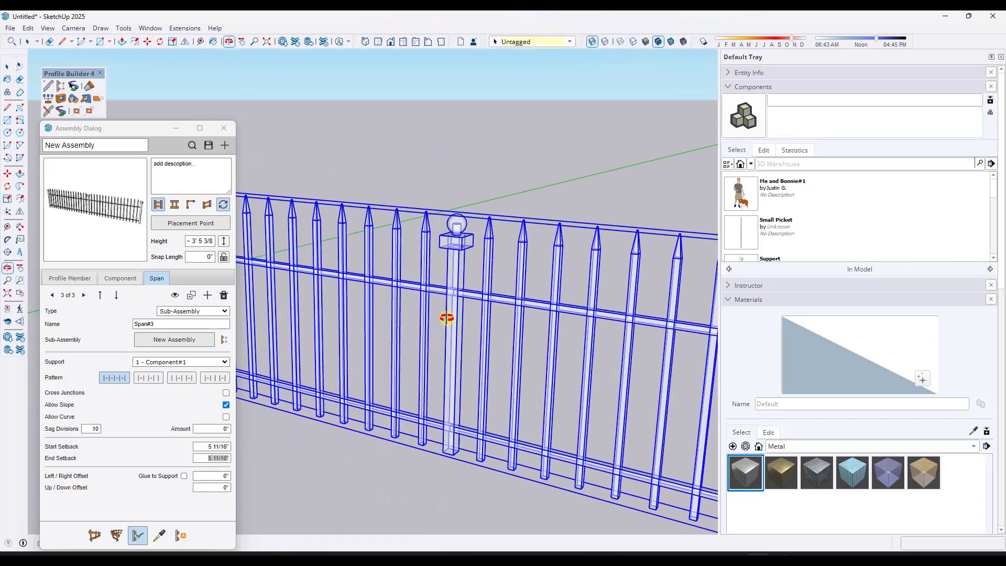
scroll(485, 308, down, 8)
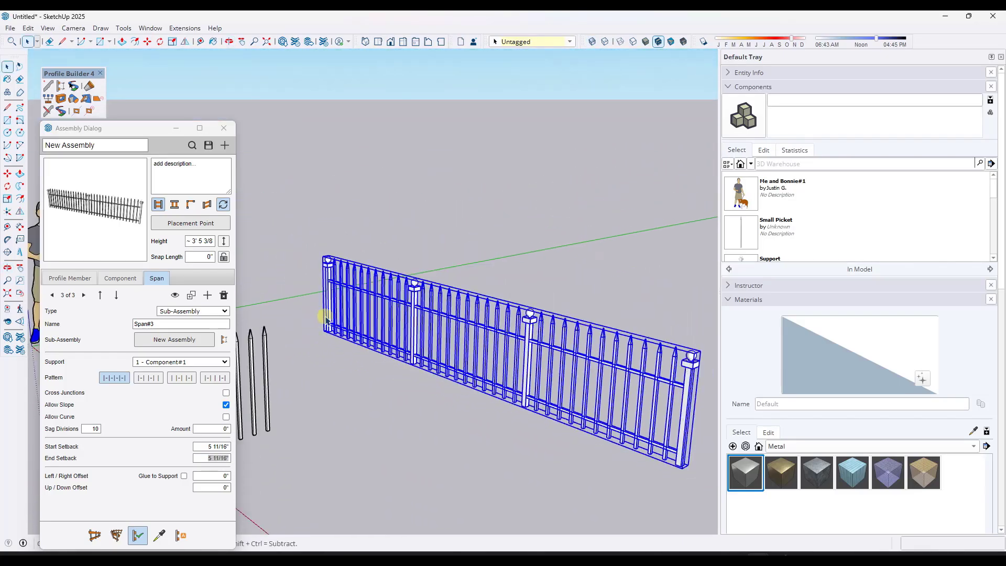
click(95, 535)
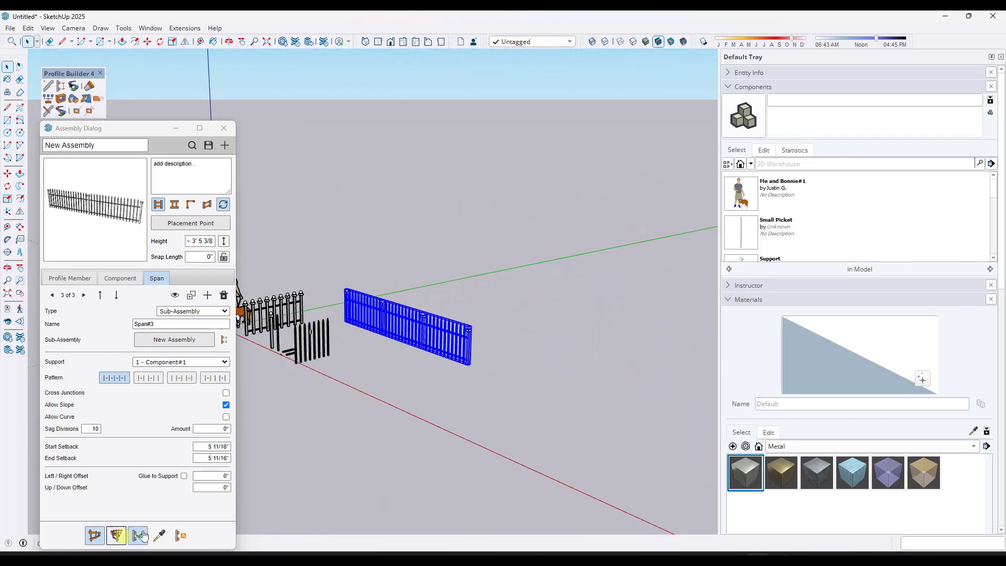
click(490, 386)
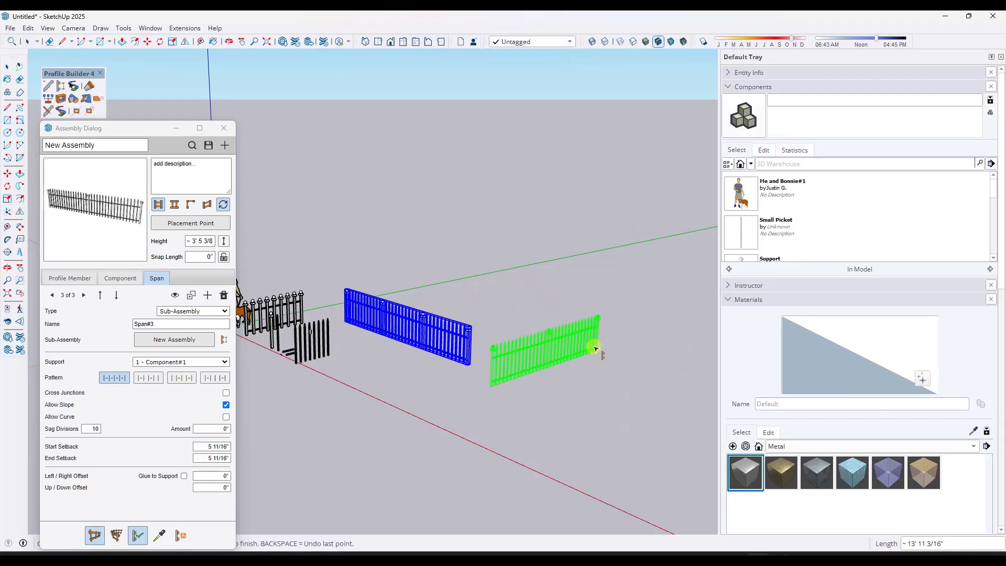
click(597, 347)
double_click(691, 385)
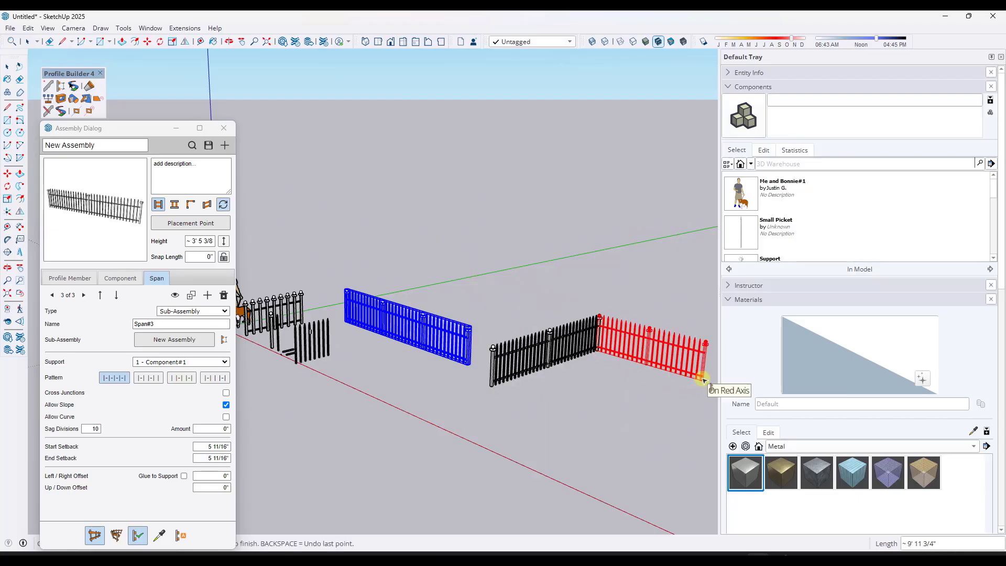
Examine the posts, corner and picket spacing along both legs of the new L-shaped fence
scroll(650, 356, up, 5)
scroll(529, 335, down, 5)
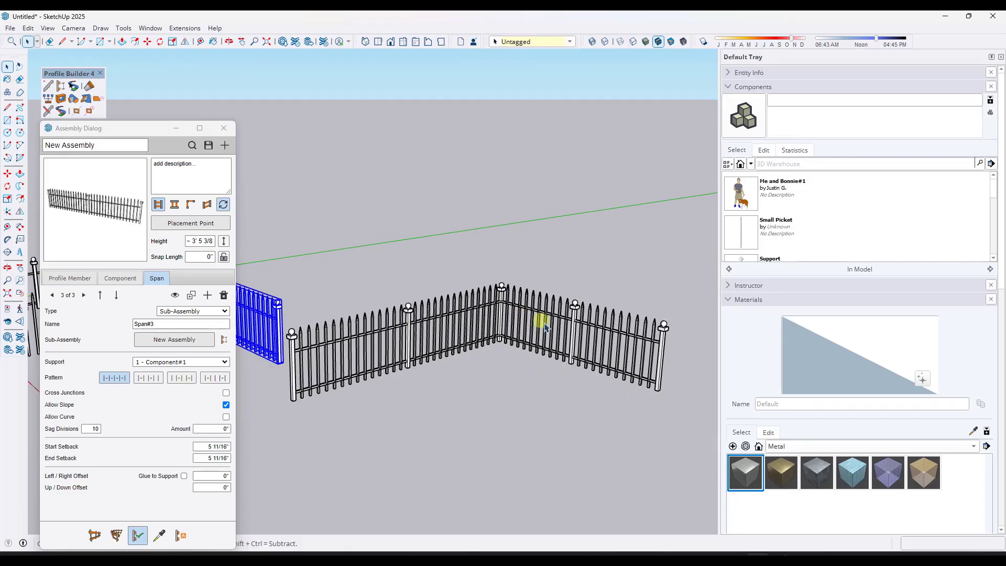
middle_drag(538, 321, 352, 341)
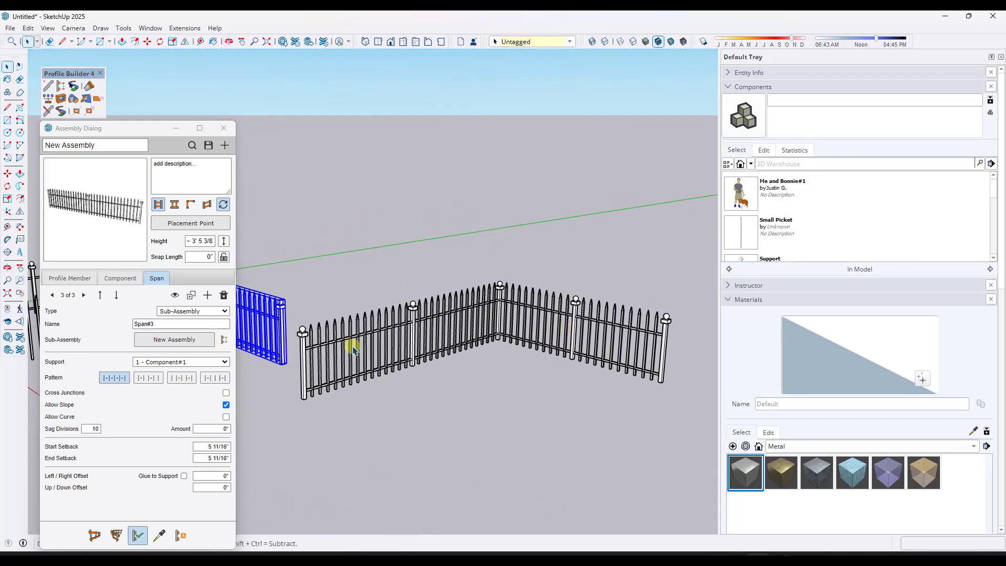
scroll(345, 342, up, 4)
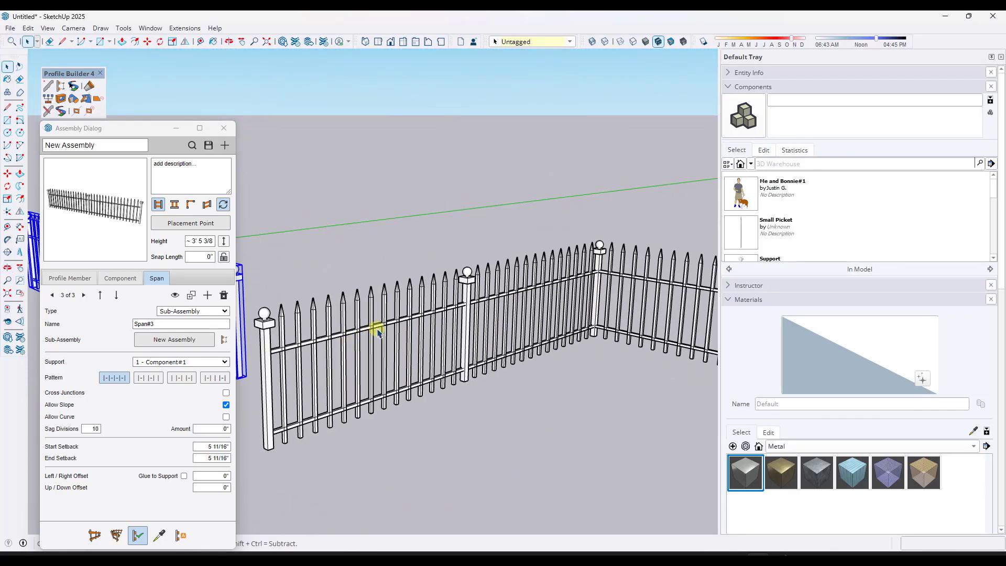
scroll(557, 330, down, 6)
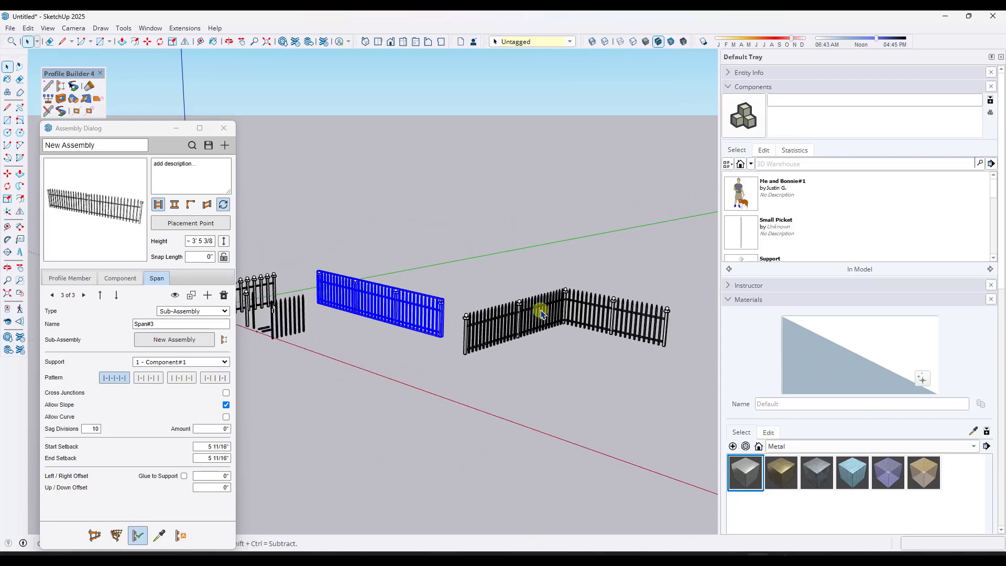
Draw a square between the bases of the first two loose pickets, inscribe a circle of about 2 7/16" radius, and keep only the circle
scroll(489, 312, up, 1)
scroll(301, 326, up, 5)
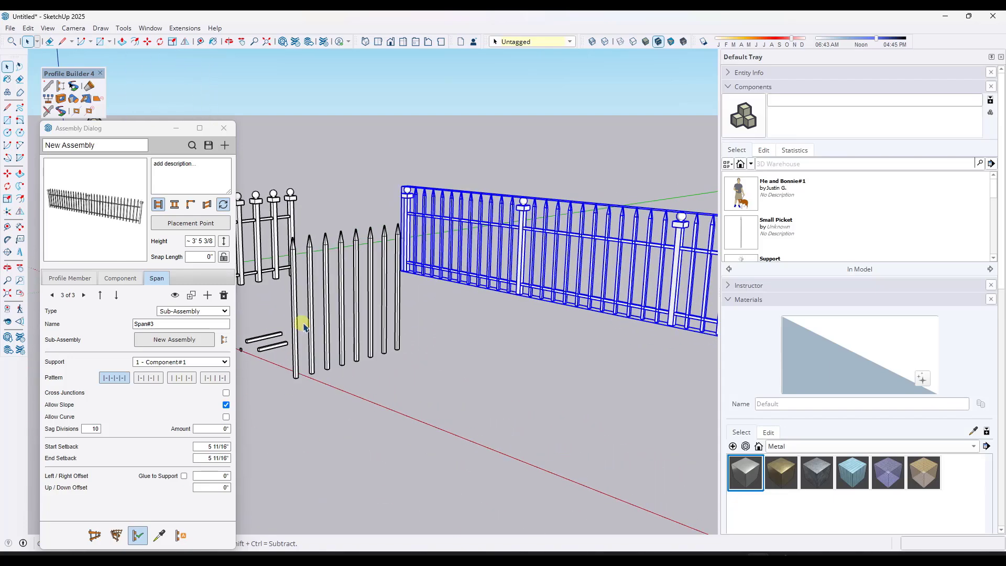
scroll(304, 325, up, 1)
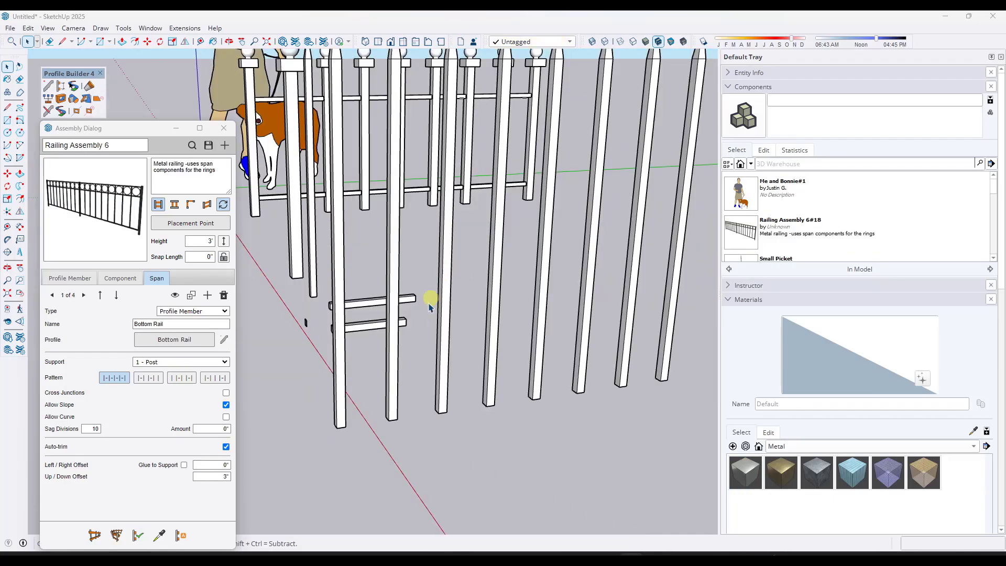
click(346, 425)
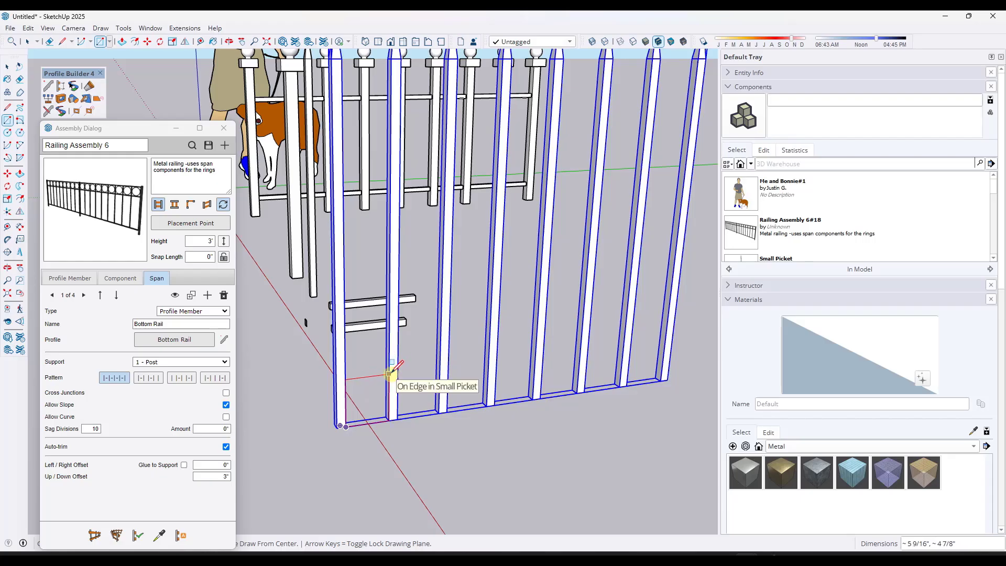
scroll(390, 378, up, 3)
key(c)
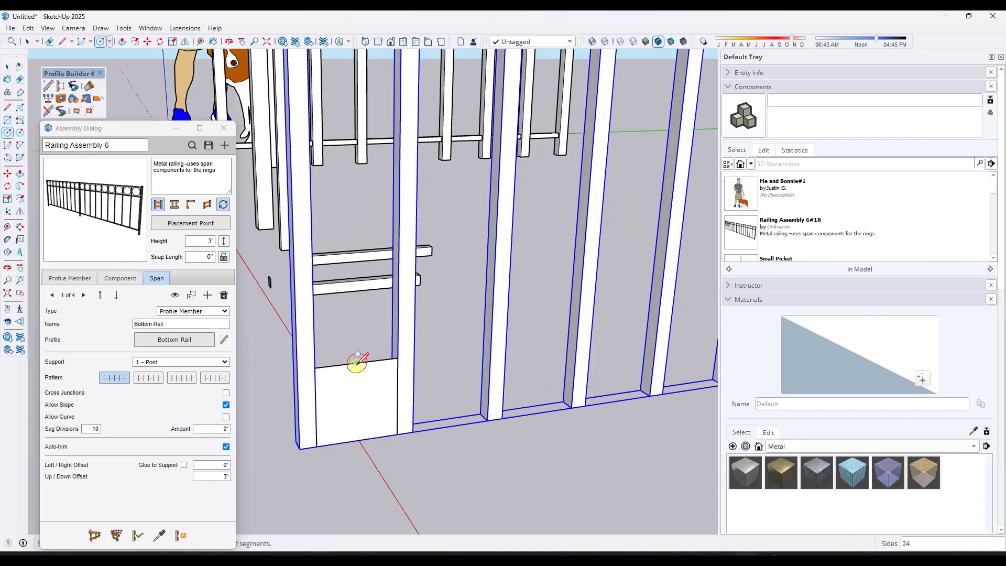
click(357, 403)
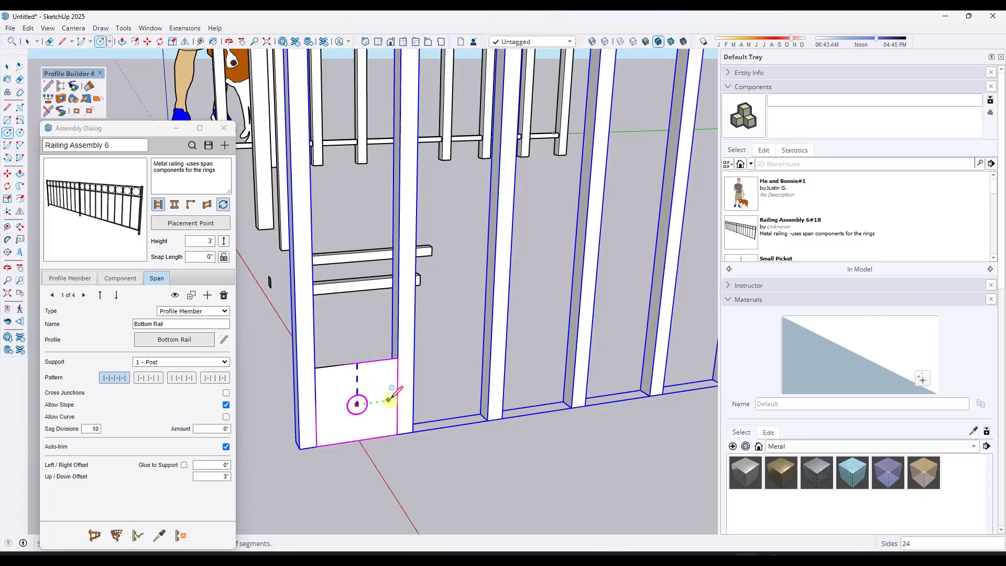
click(398, 390)
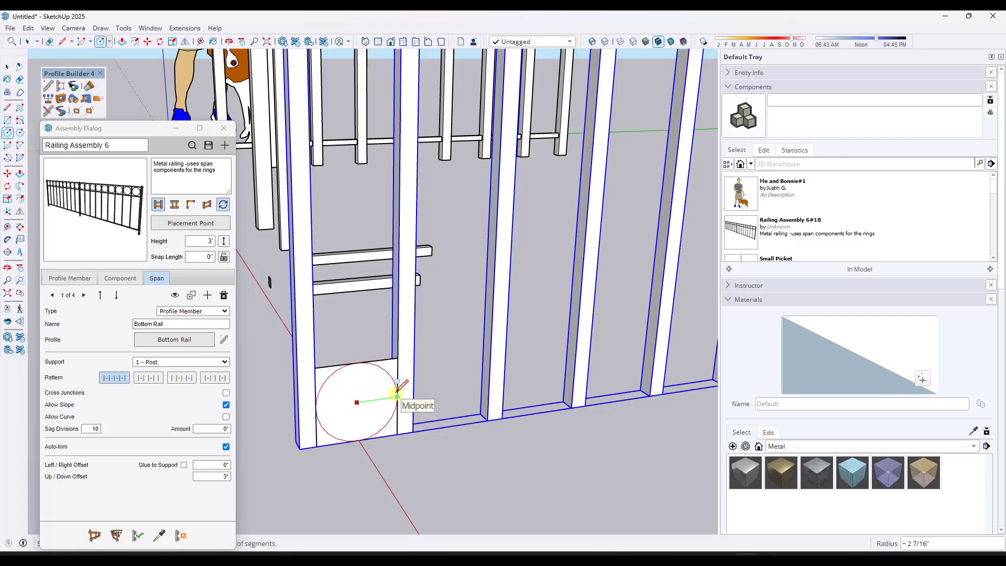
key(space)
Offset the circle's edge inward about 3/8" and delete the inner face to leave a flat ring
key(f)
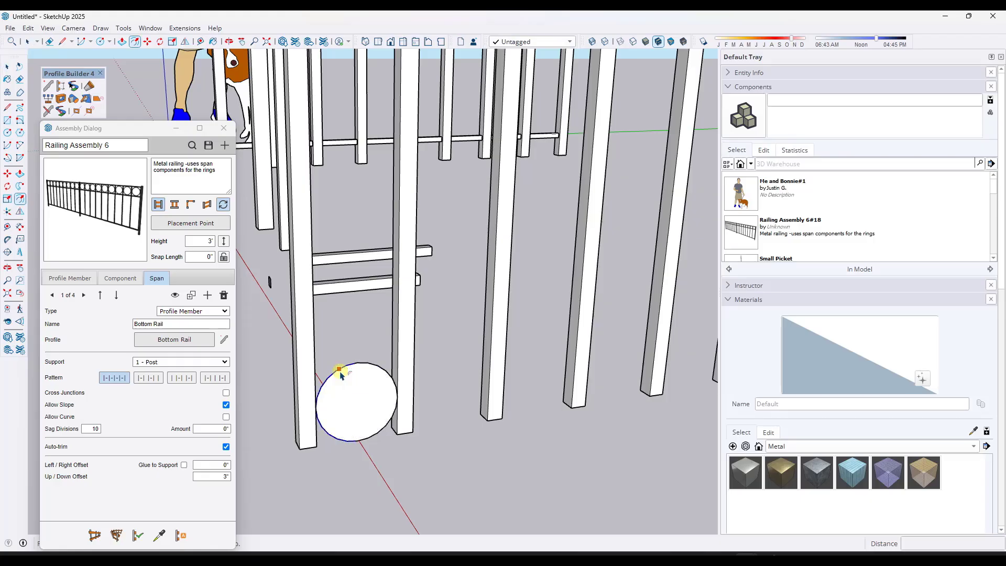
click(338, 370)
key(space)
click(352, 390)
key(f)
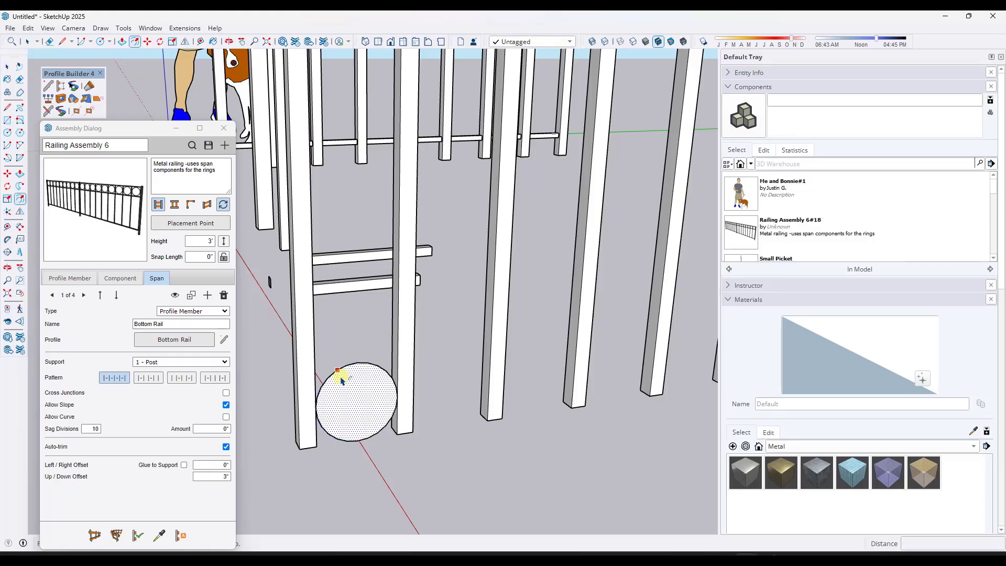
click(340, 377)
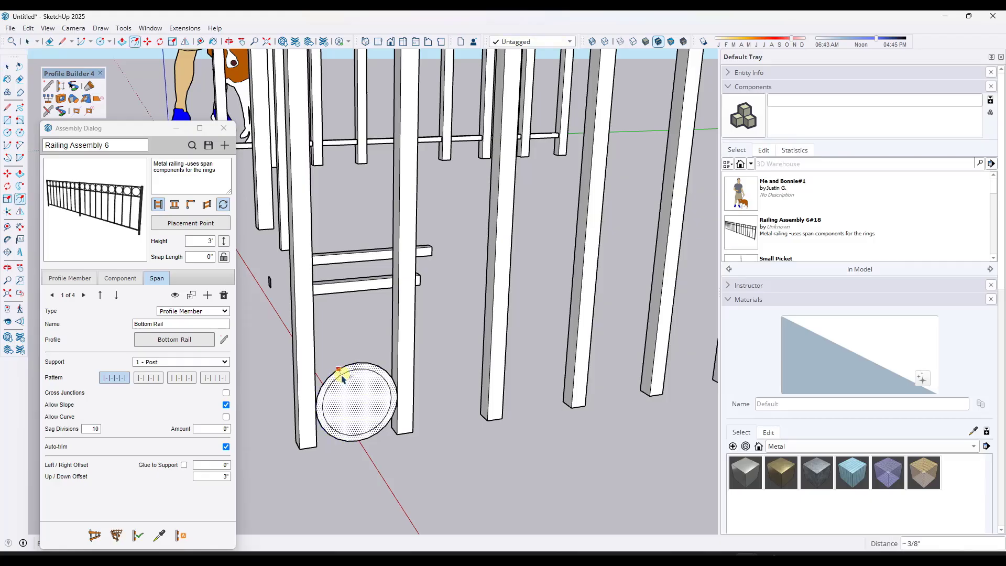
click(338, 377)
key(space)
key(Delete)
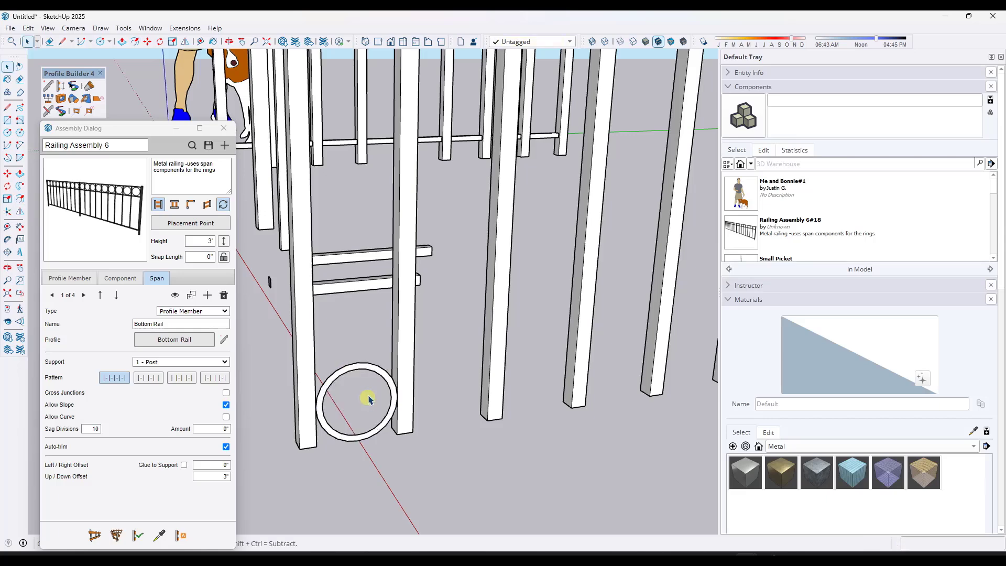
Push/Pull the ring face about 7/16" to give the ring thickness
scroll(366, 390, up, 2)
key(p)
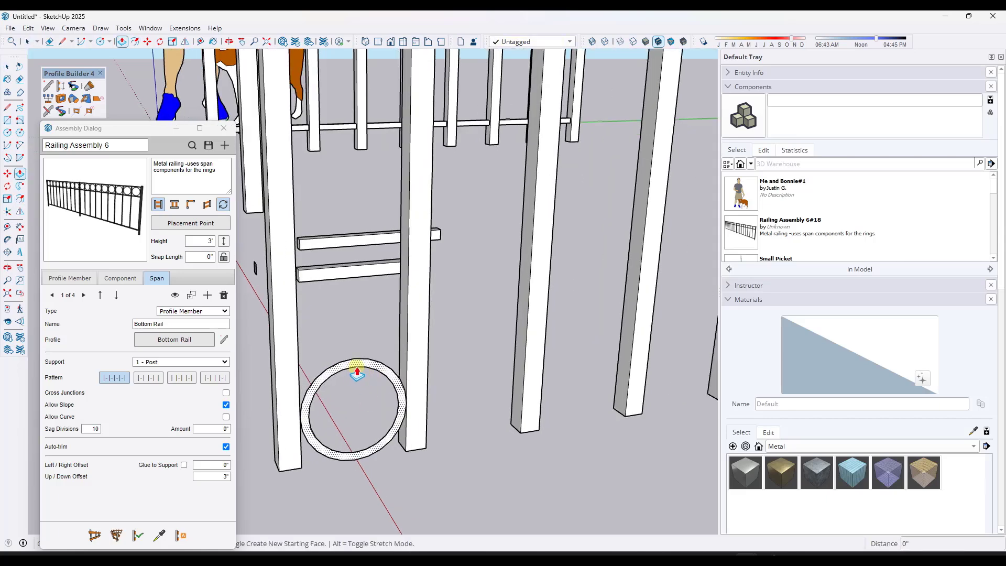
click(353, 370)
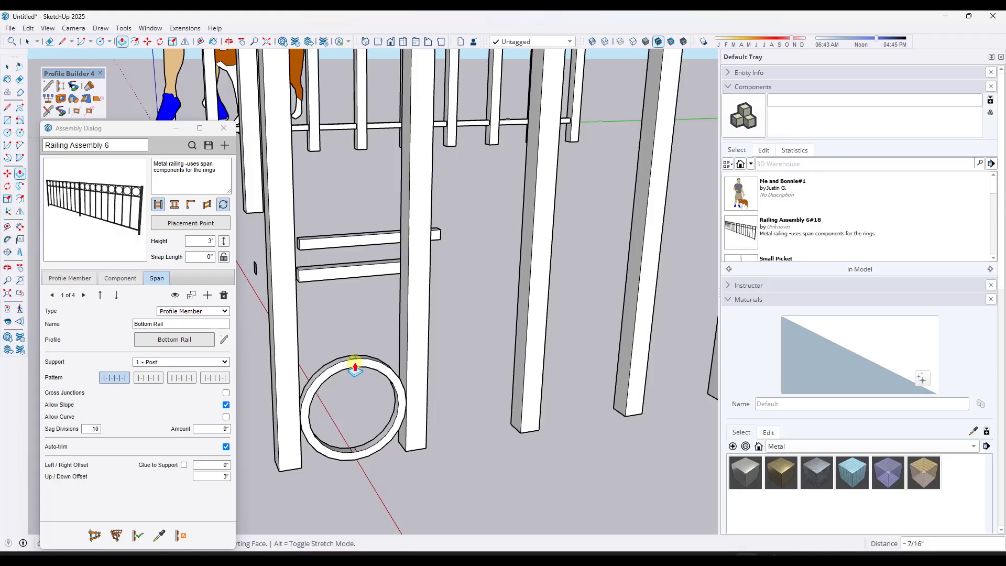
click(355, 365)
Make the whole ring a component with its axes origin placed at the middle of the ring's bottom
shift+middle_drag(354, 365, 414, 316)
scroll(413, 335, up, 4)
key(space)
scroll(435, 395, down, 1)
triple_click(434, 287)
right_click(433, 287)
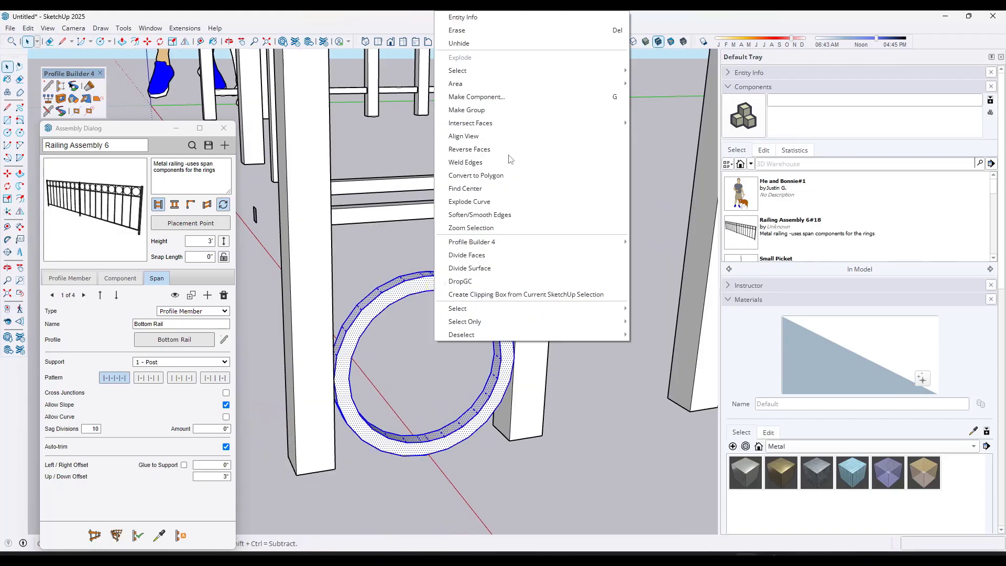
click(477, 97)
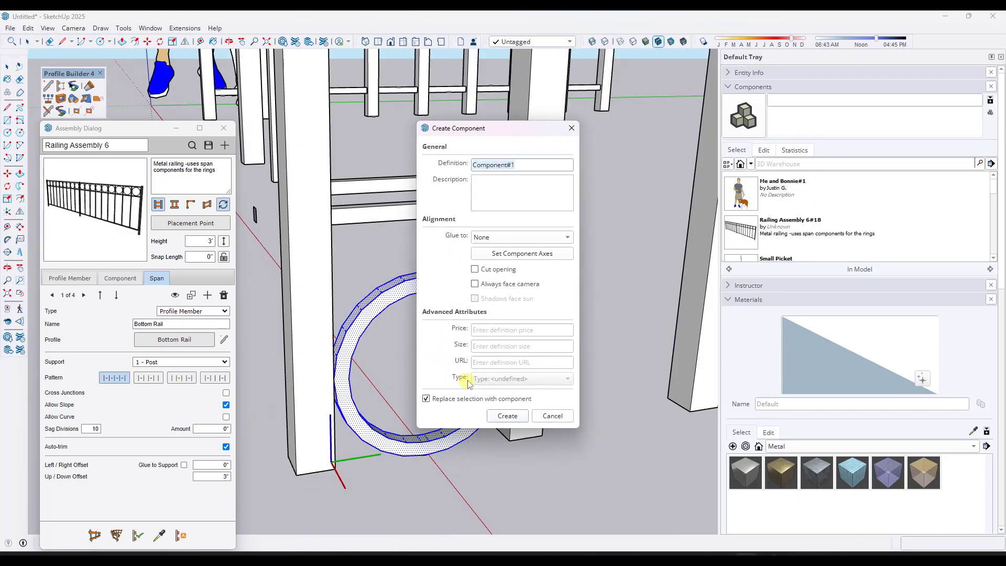
click(503, 252)
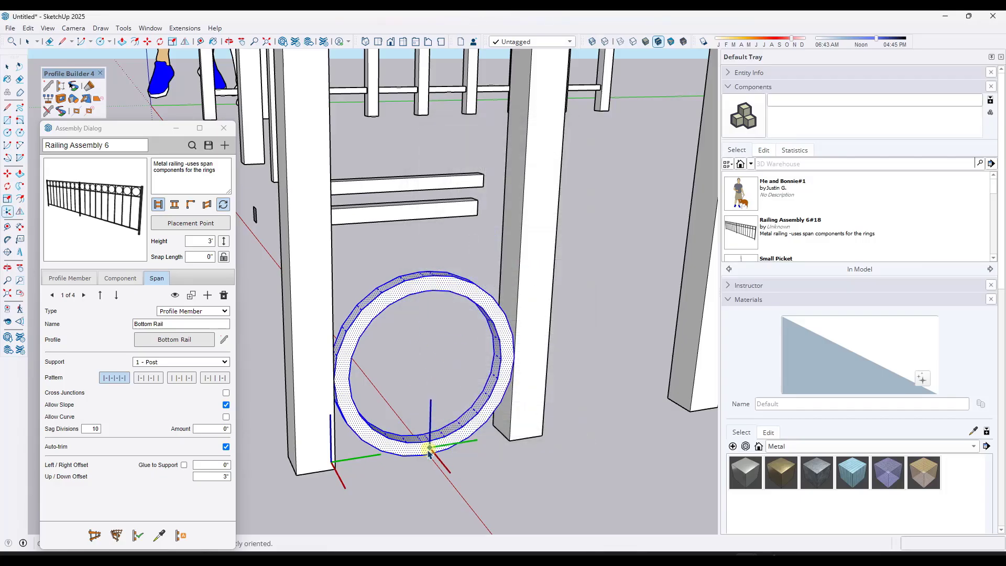
middle_drag(423, 461, 448, 437)
click(447, 437)
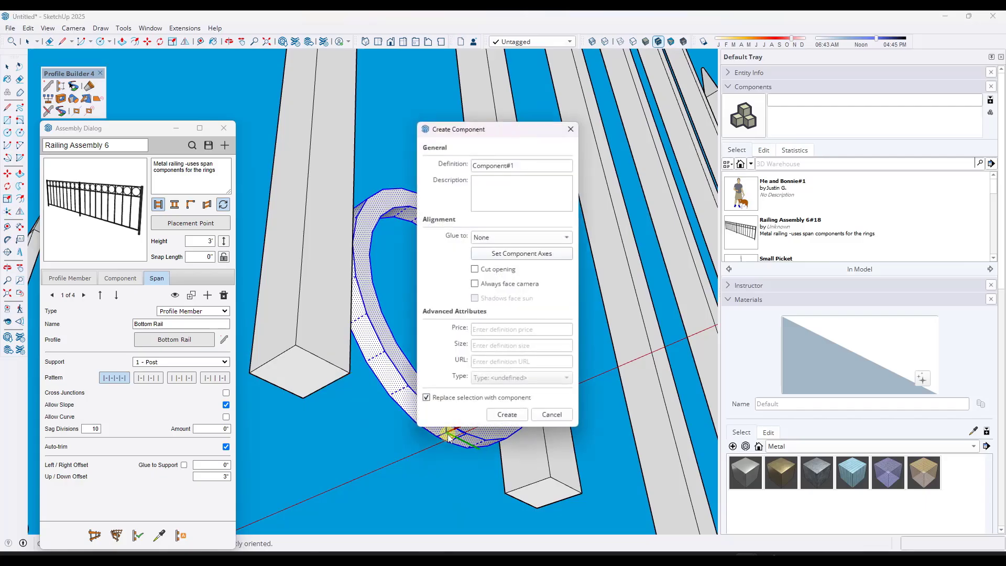
click(502, 416)
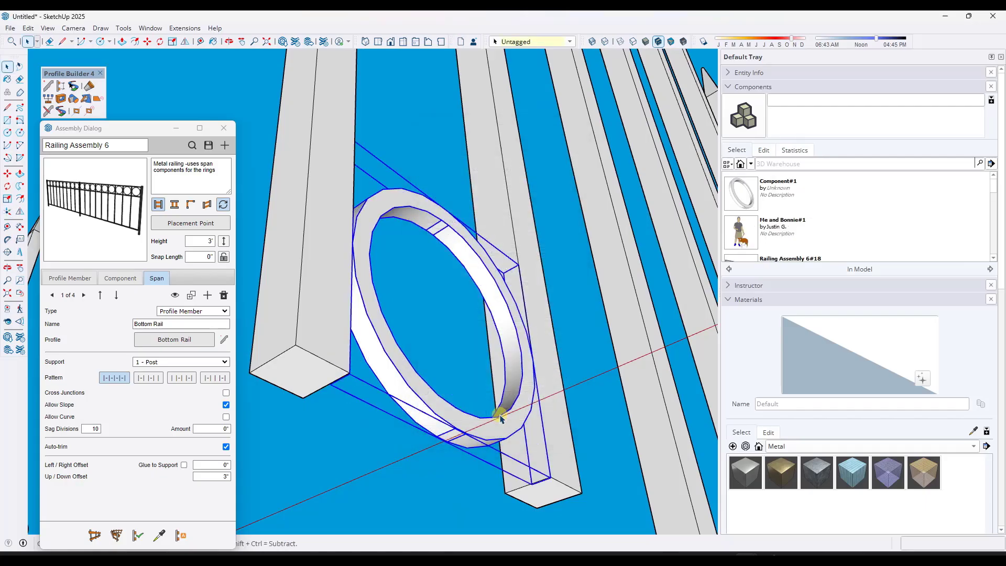
Load the loose picket row's assembly settings into the dialog and add a span to that assembly
scroll(503, 388, down, 5)
mouse_move(521, 355)
middle_down()
mouse_move(471, 398)
mouse_move(575, 377)
mouse_move(489, 356)
mouse_move(514, 354)
middle_up()
scroll(472, 395, down, 6)
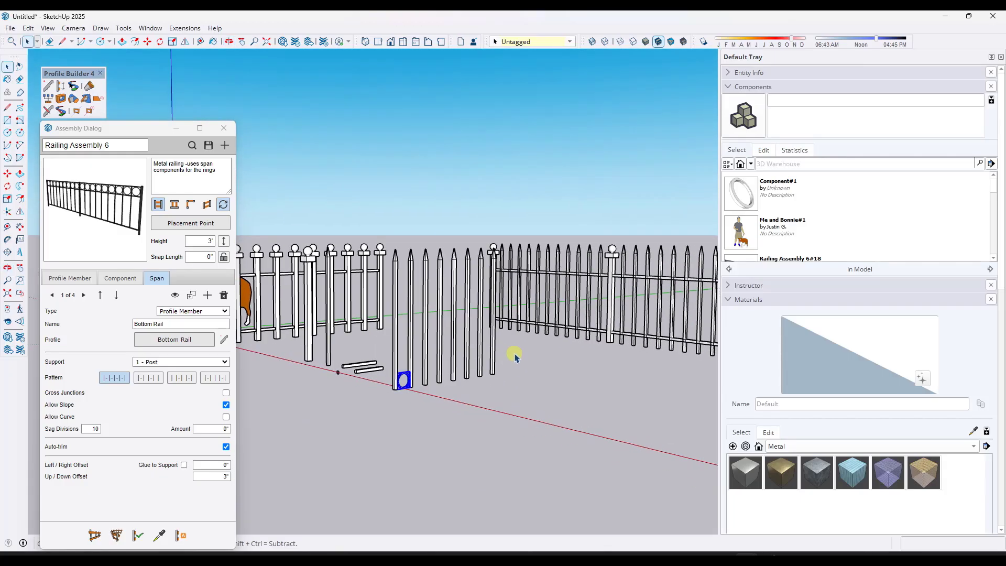
click(157, 539)
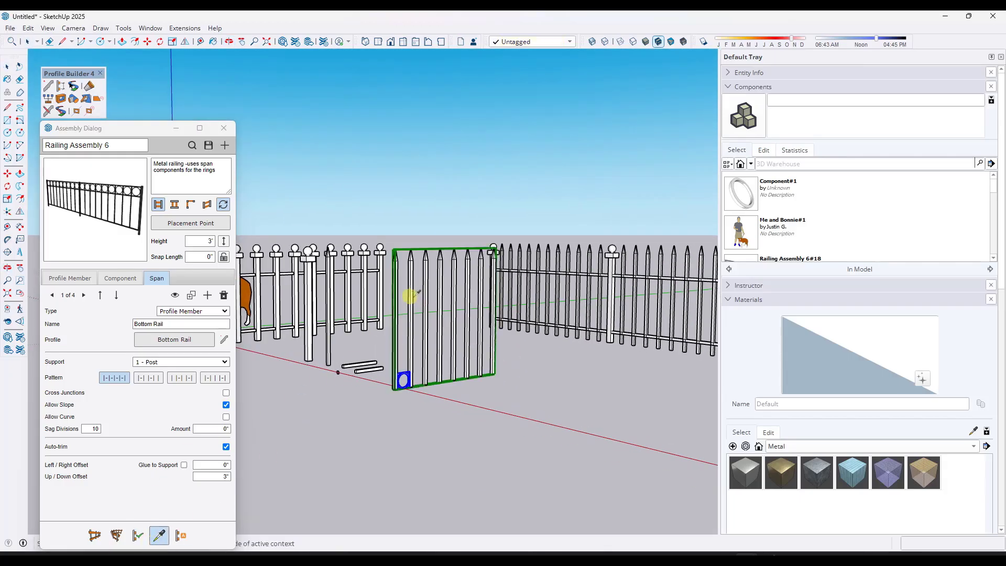
click(412, 296)
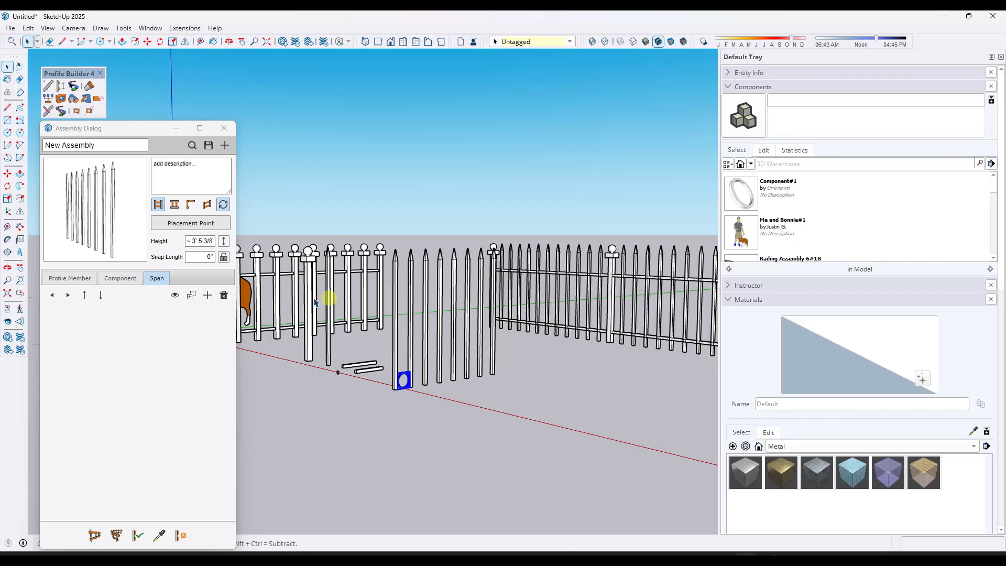
click(207, 296)
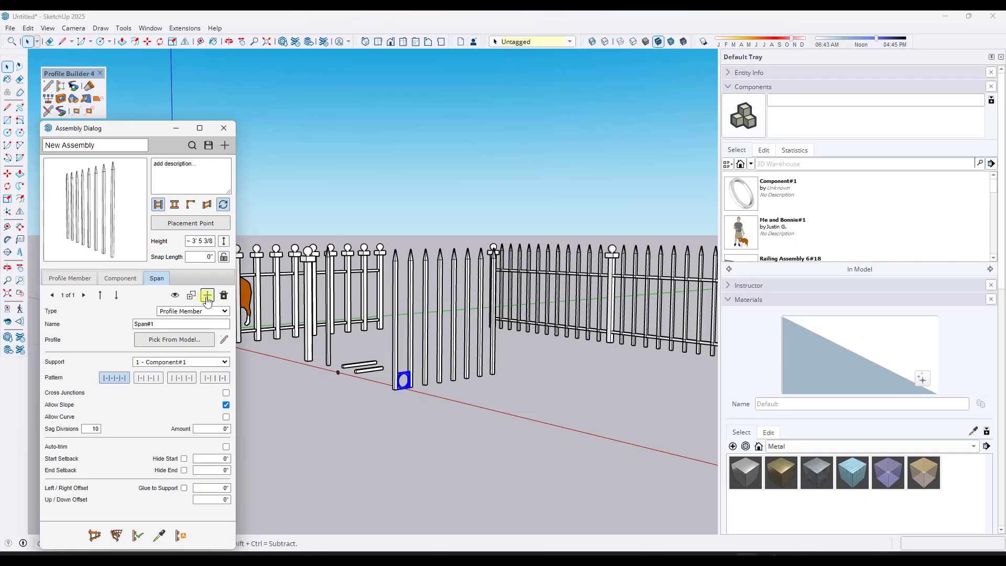
Set the new span's type to Component and pick the ring from the model as its component
click(193, 312)
click(178, 335)
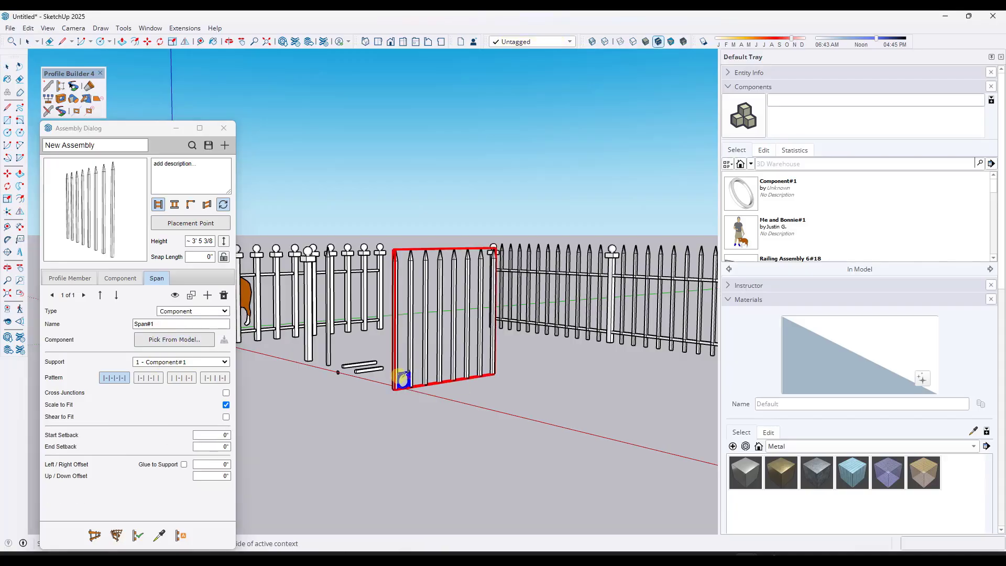
click(402, 379)
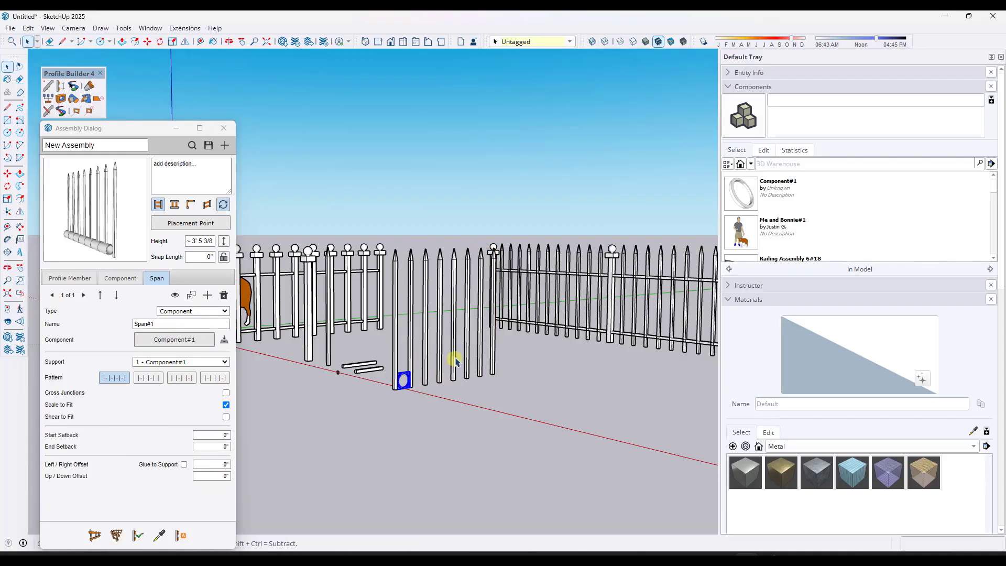
Realign the ring component's axes from the middle of its underside, red axis running along the ring's width, and accept updating the component axes
scroll(449, 337, up, 4)
scroll(385, 406, up, 3)
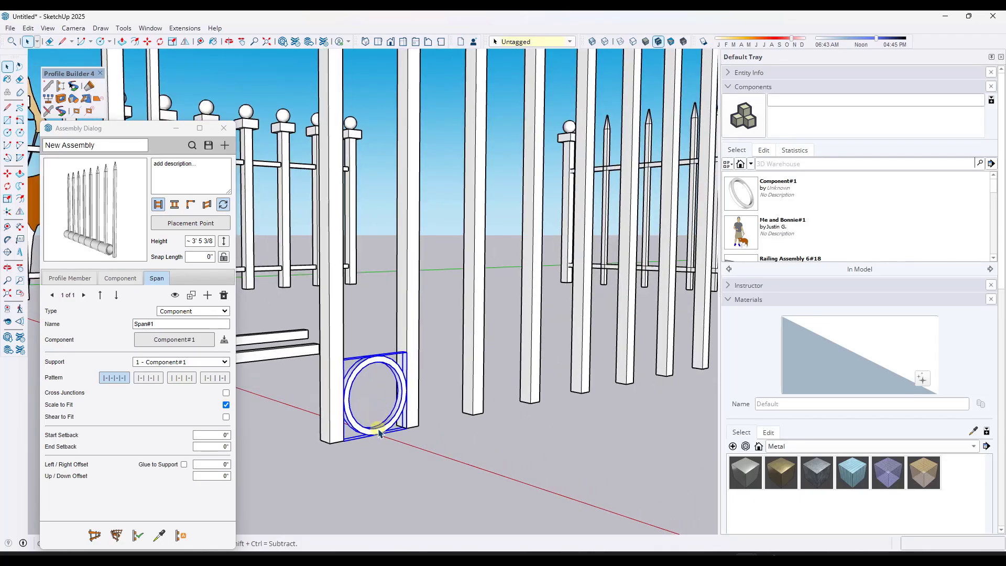
middle_drag(382, 427, 400, 269)
scroll(407, 251, up, 5)
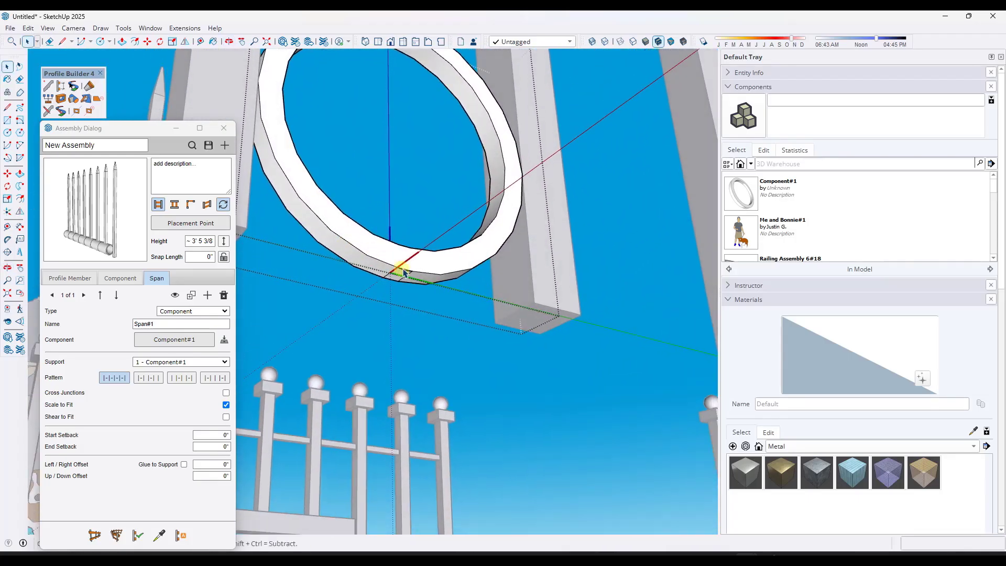
scroll(400, 276, up, 4)
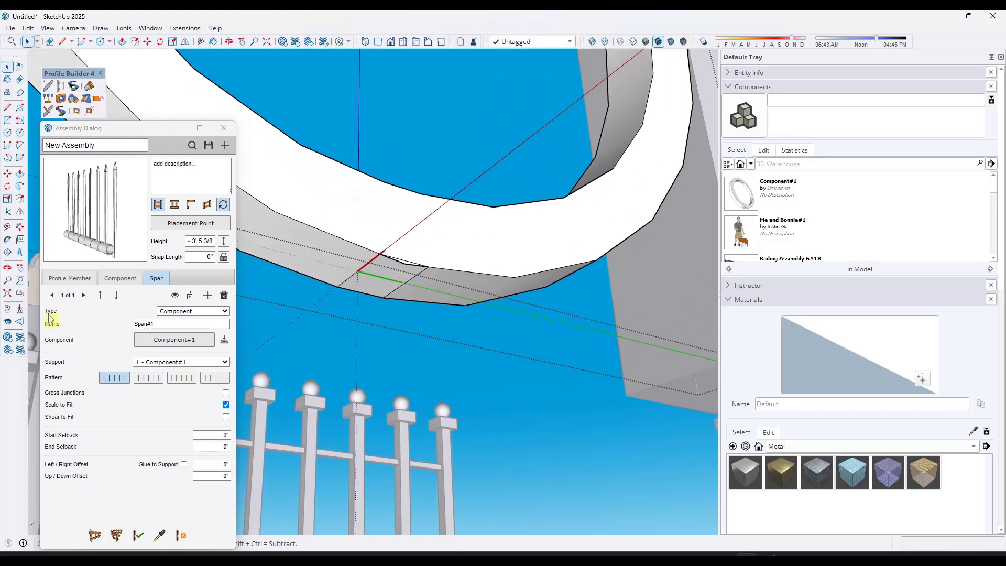
click(7, 211)
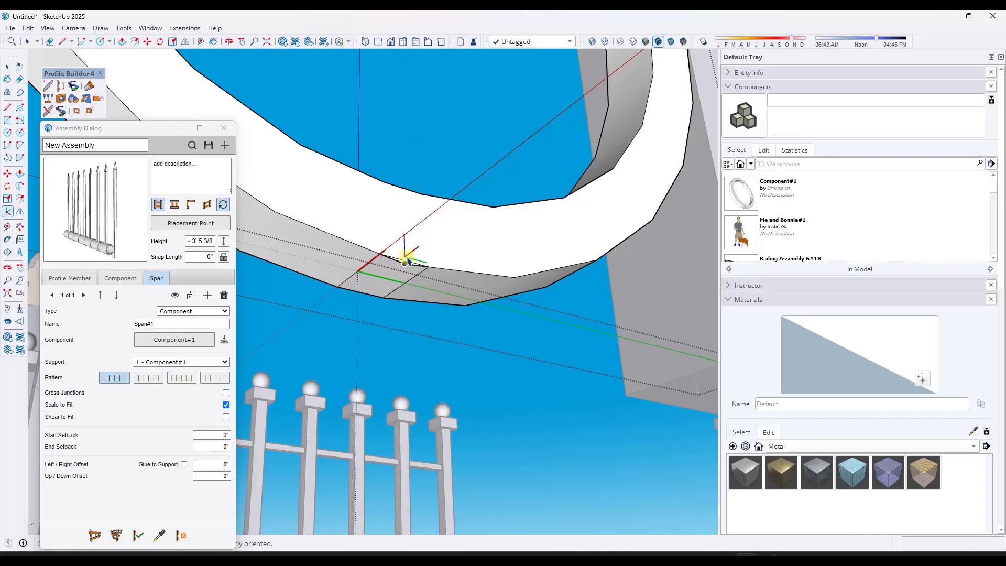
scroll(405, 259, up, 3)
click(347, 304)
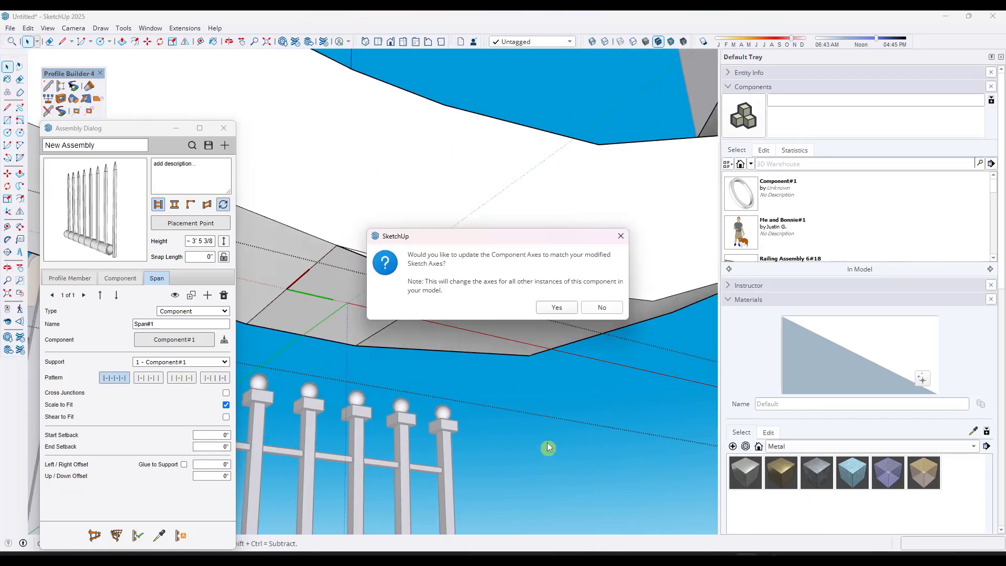
click(555, 307)
Move the loose ring out from between the pickets to the open ground beside the row's first picket
middle_drag(555, 314, 482, 432)
scroll(480, 427, down, 8)
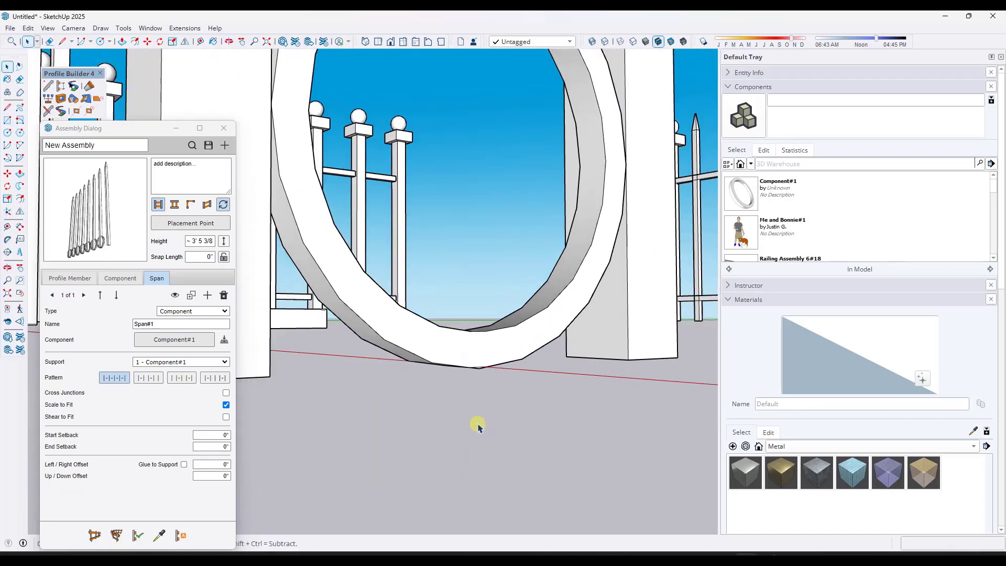
click(440, 382)
key(m)
click(440, 382)
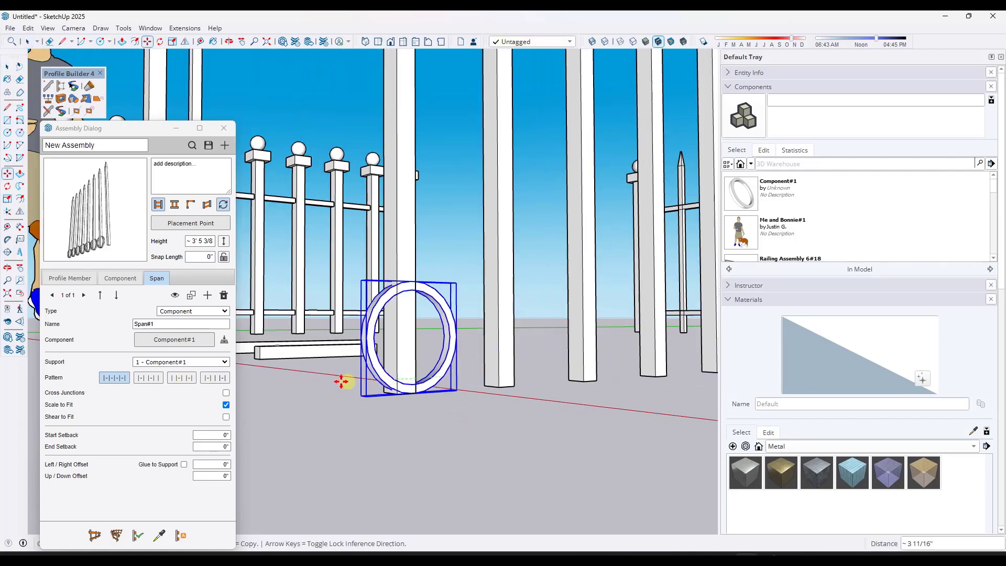
click(267, 388)
key(space)
scroll(347, 388, down, 6)
middle_drag(476, 344, 409, 398)
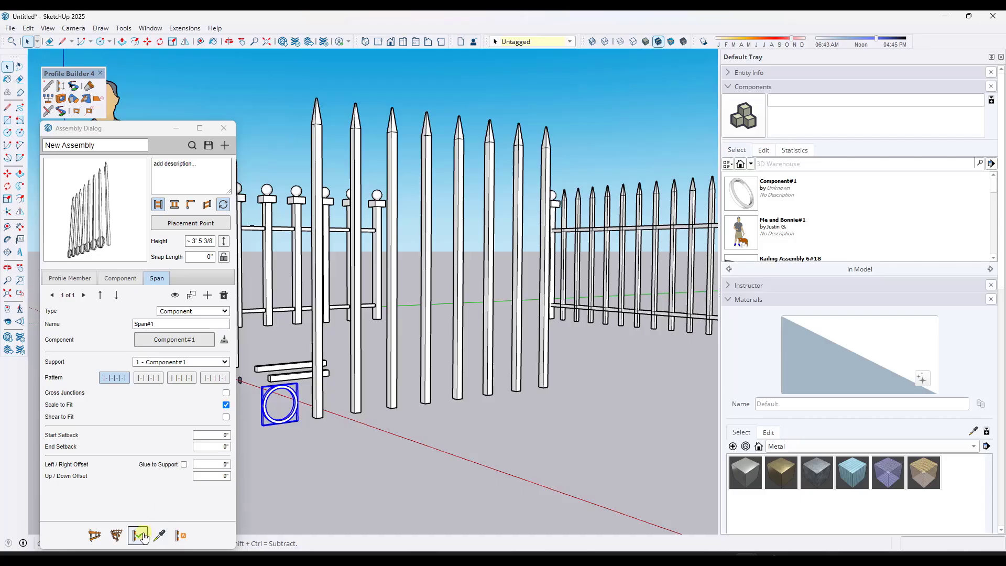
Apply the ring span to the loose picket row and turn off Scale to Fit for the span
click(390, 349)
click(137, 535)
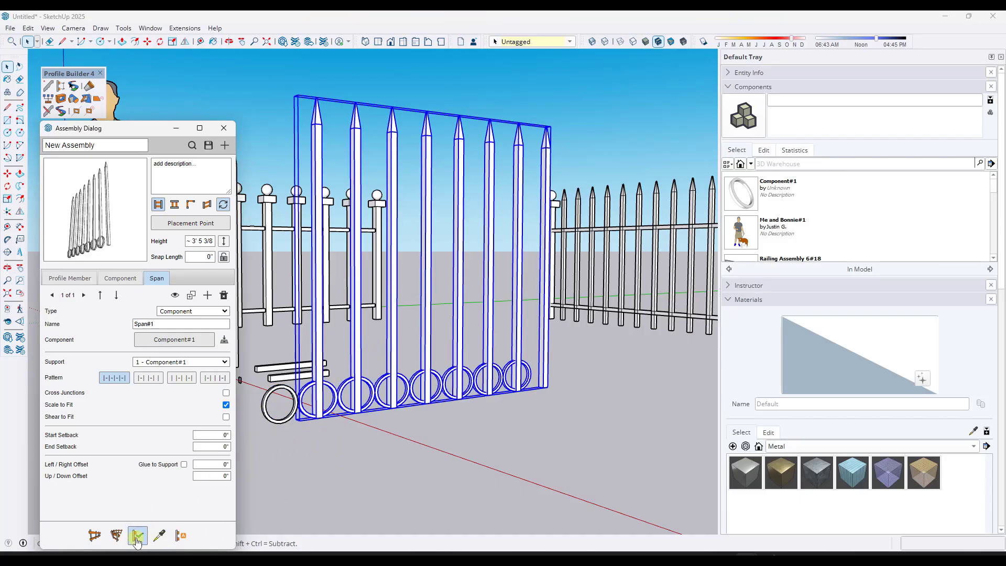
scroll(338, 406, up, 3)
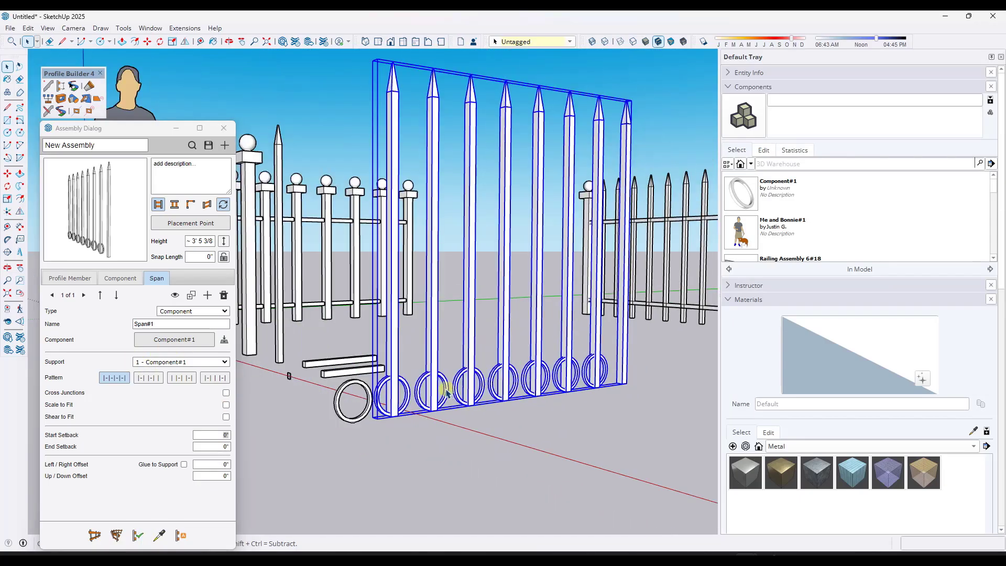
Set the ring span's Start Setback to 3" and apply the assembly settings to the picket row
scroll(375, 408, up, 3)
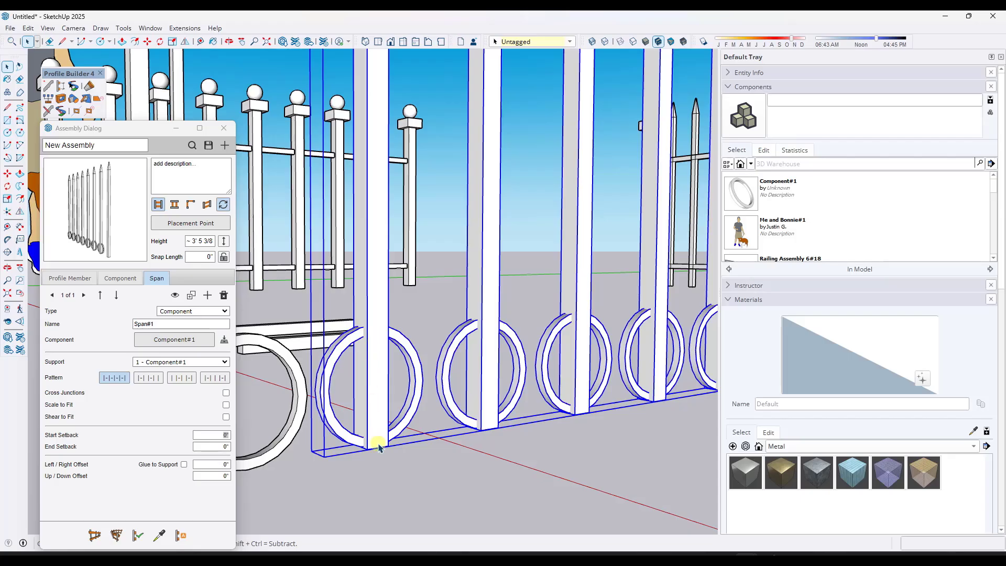
click(210, 435)
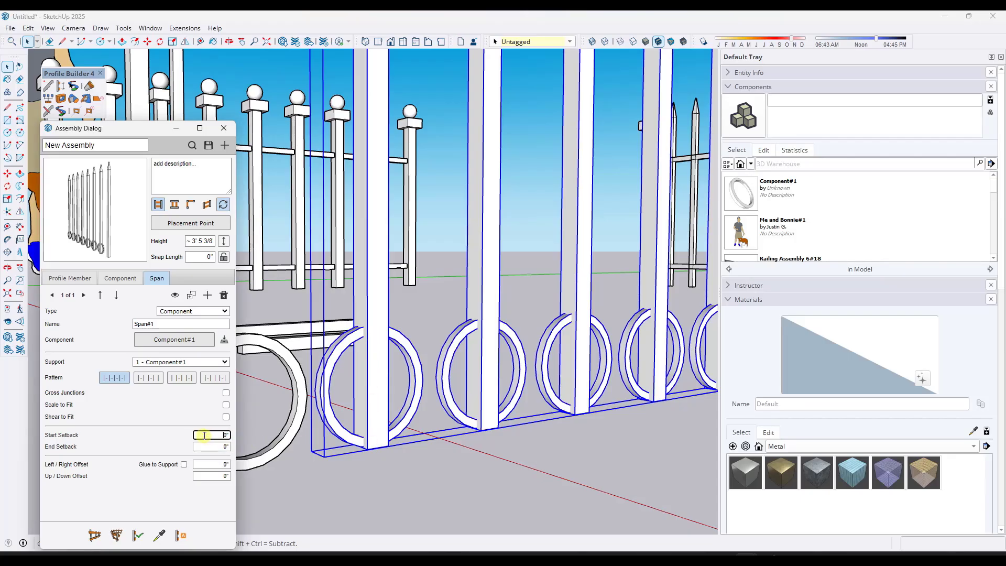
text(3)
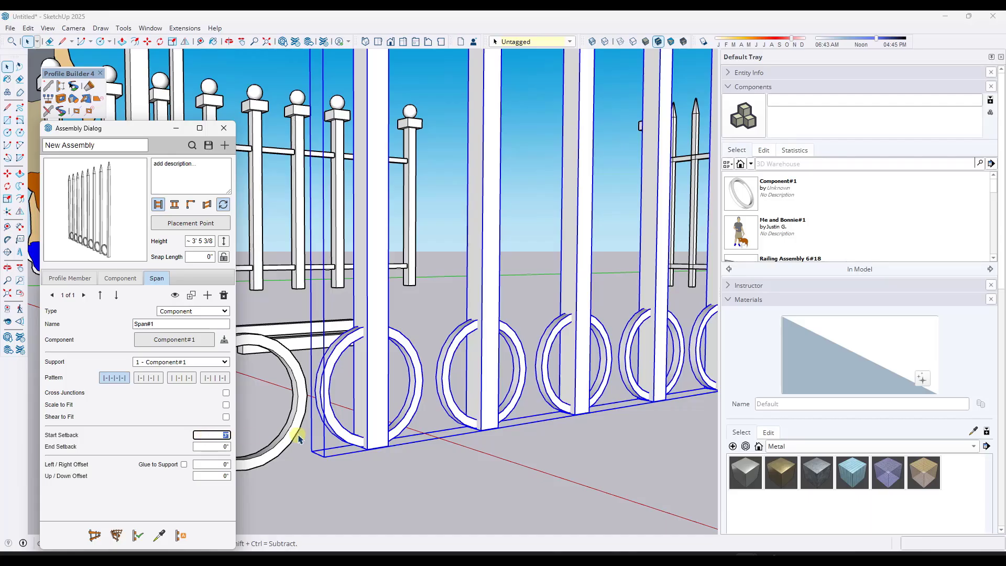
click(137, 535)
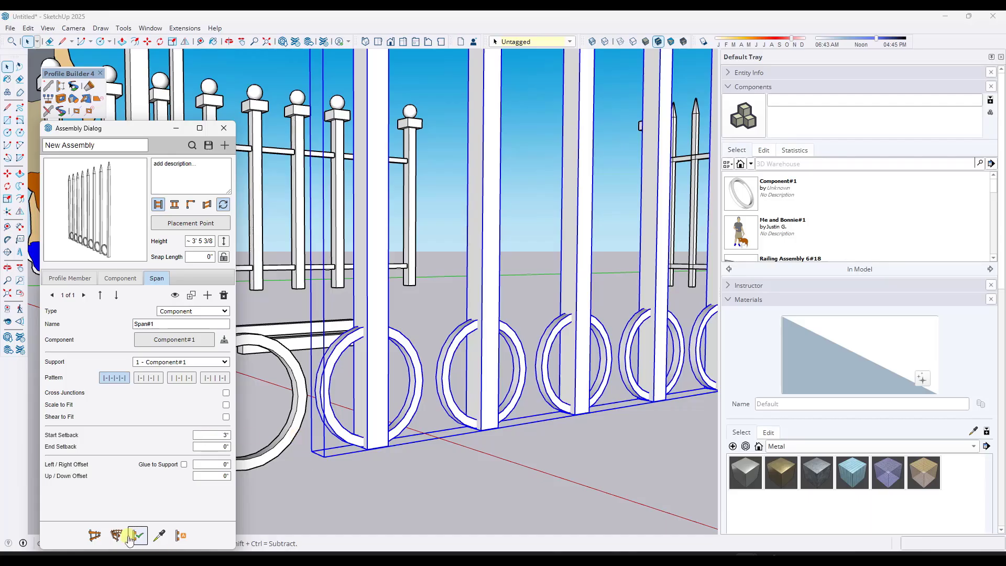
middle_drag(488, 352, 455, 378)
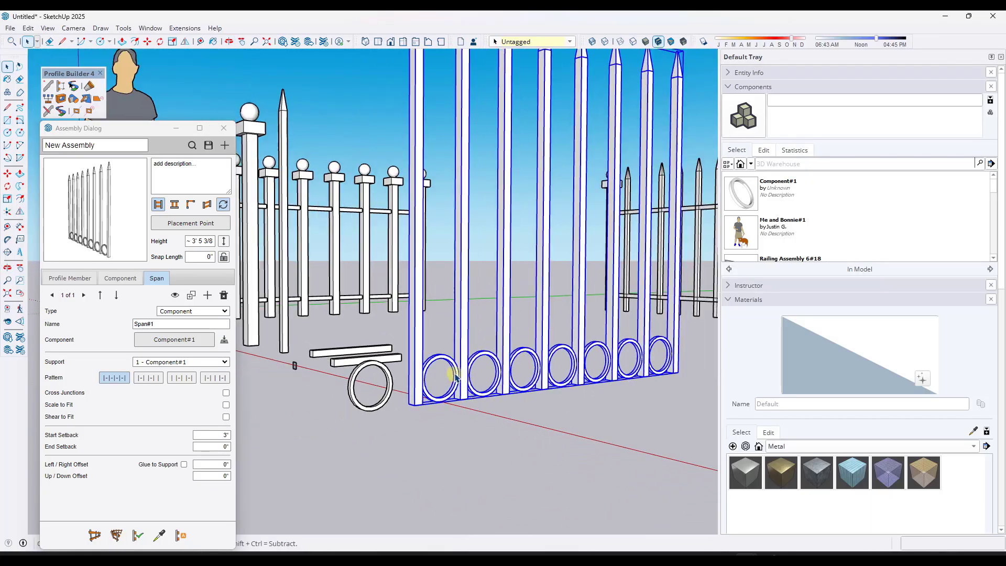
scroll(450, 383, down, 3)
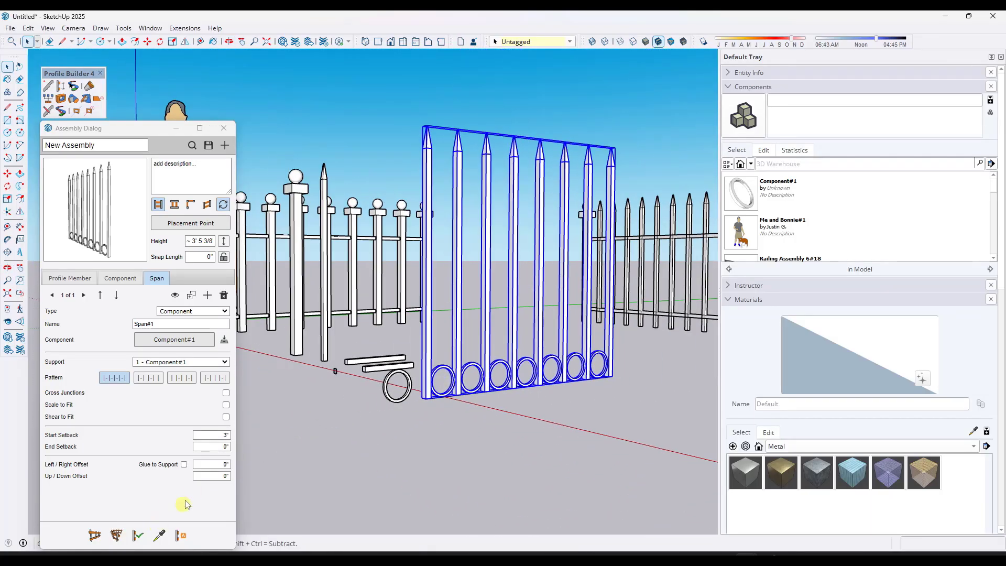
Set the ring span's Up / Down Offset to 2' 9" and apply it to the picket row
click(207, 473)
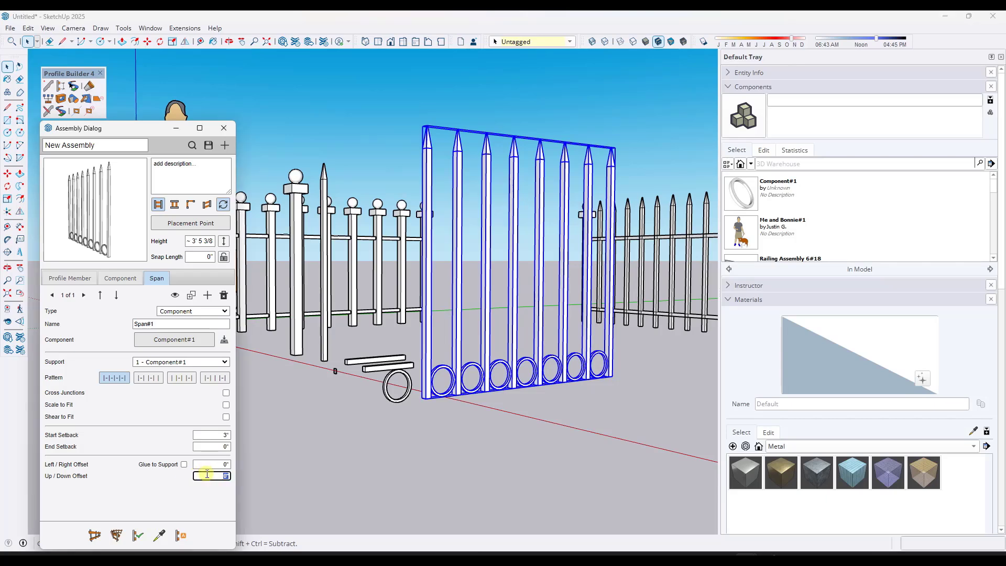
text(36)
key(Return)
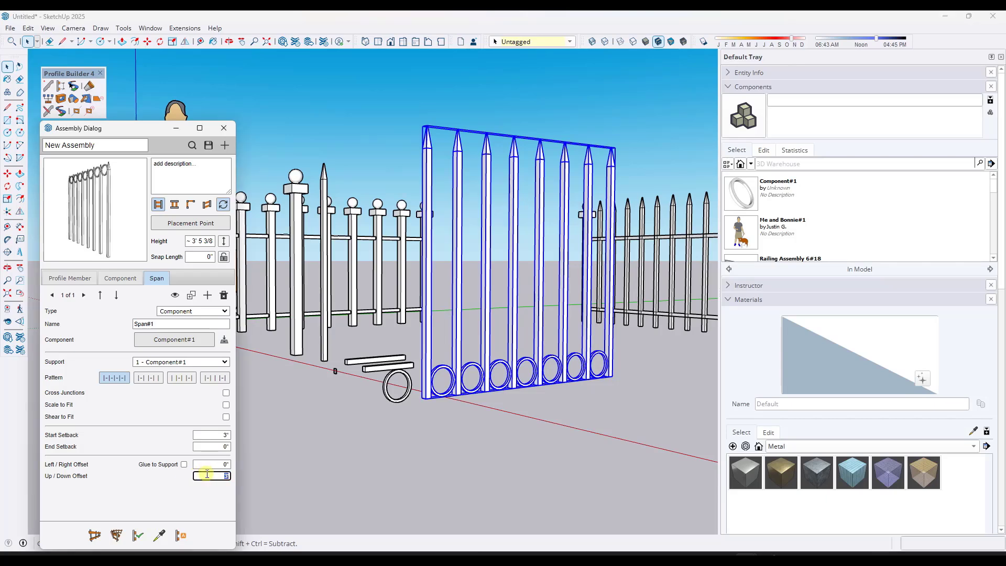
text(2)
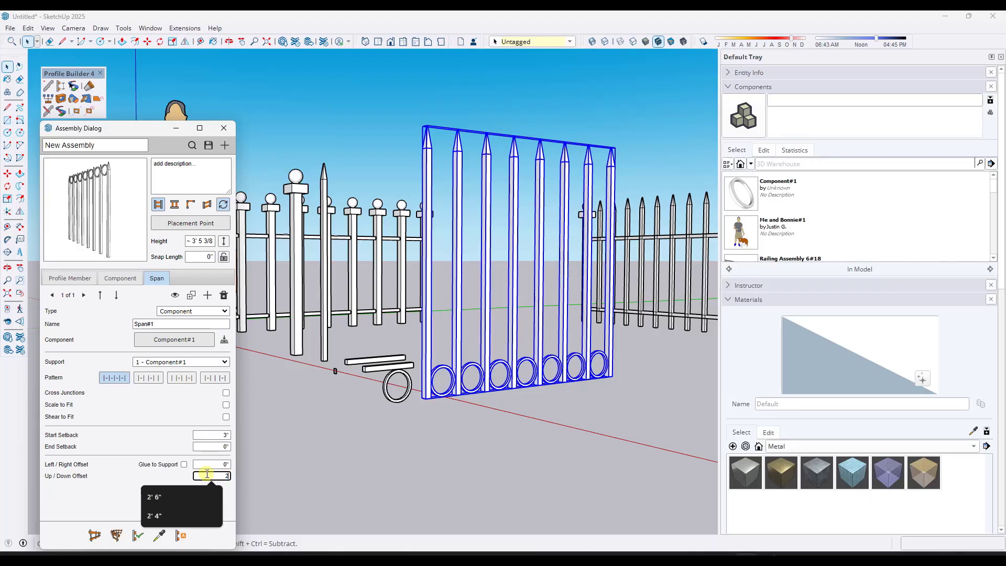
text(' 9)
key(Return)
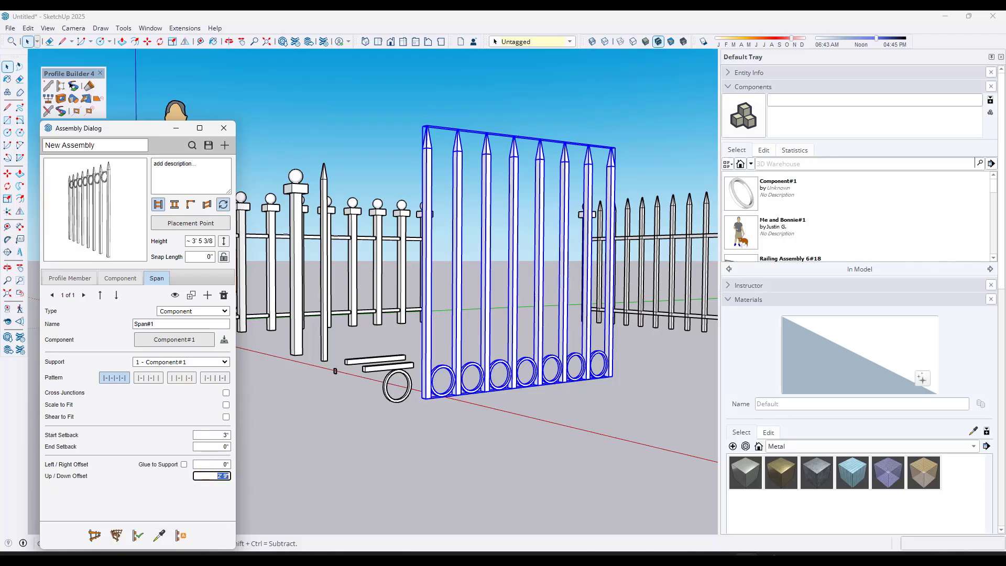
click(138, 535)
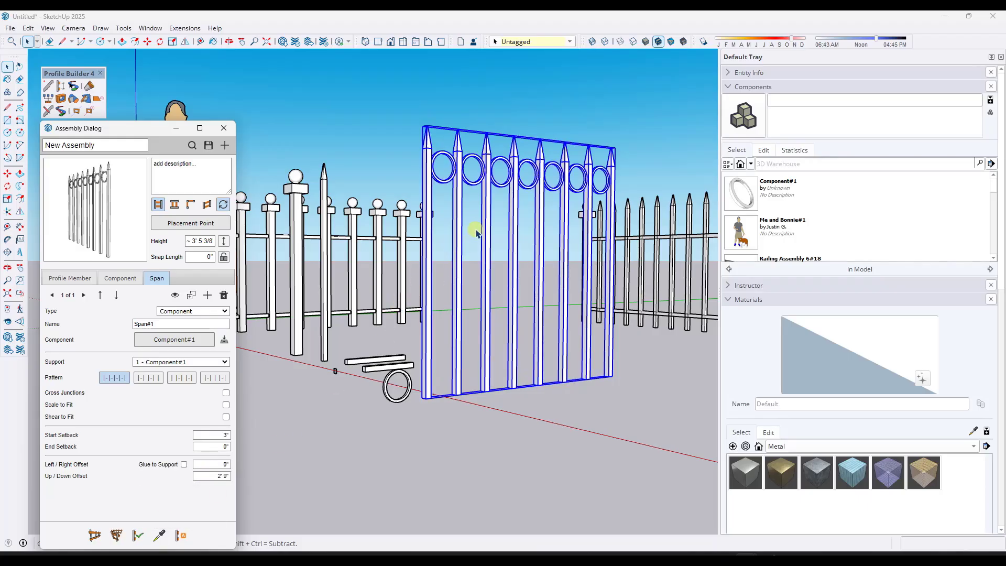
Copy the ring span with a relative downward offset that puts the copy at 9", and apply both spans to the picket row
click(191, 295)
click(480, 282)
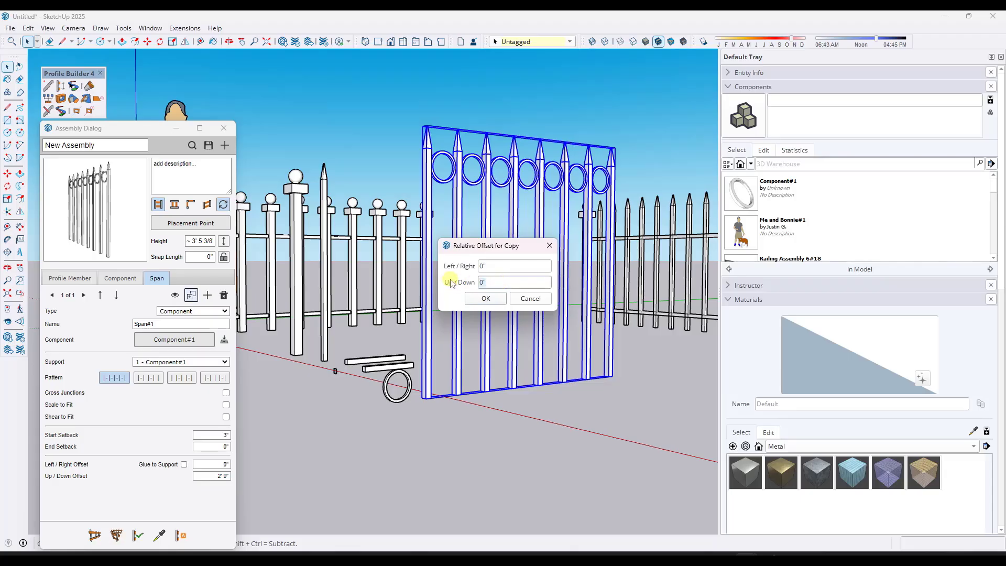
key(Return)
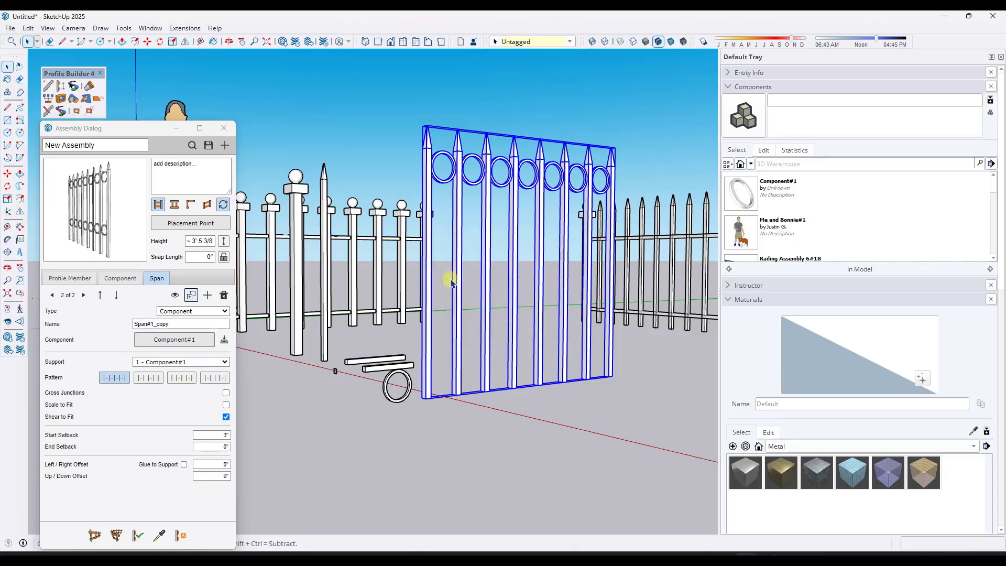
click(138, 536)
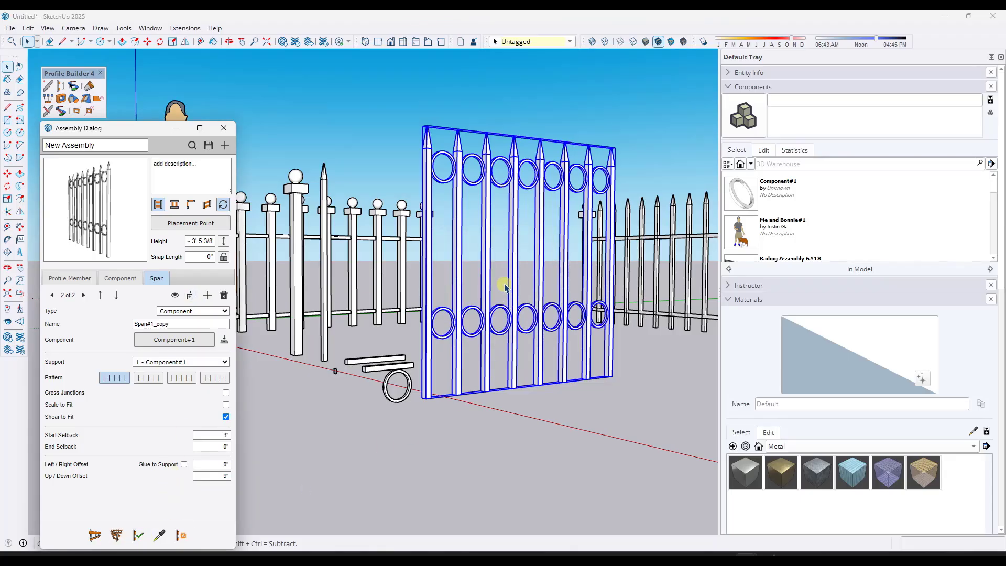
scroll(487, 244, down, 4)
middle_drag(500, 240, 445, 300)
scroll(356, 239, up, 3)
scroll(357, 239, down, 2)
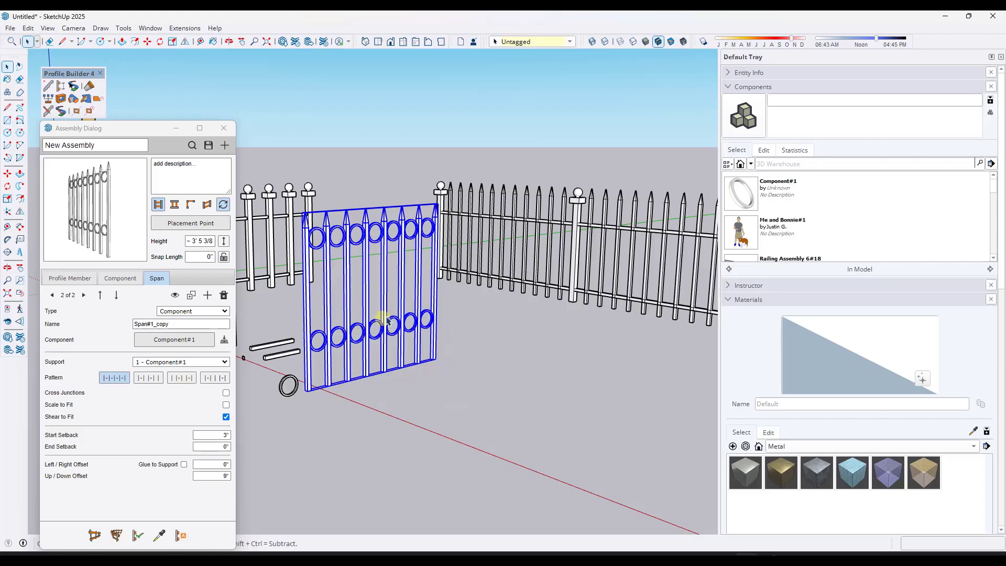
Load the long post-and-rail fence's assembly settings into the dialog without saving the current assembly
click(535, 237)
middle_drag(535, 237, 611, 253)
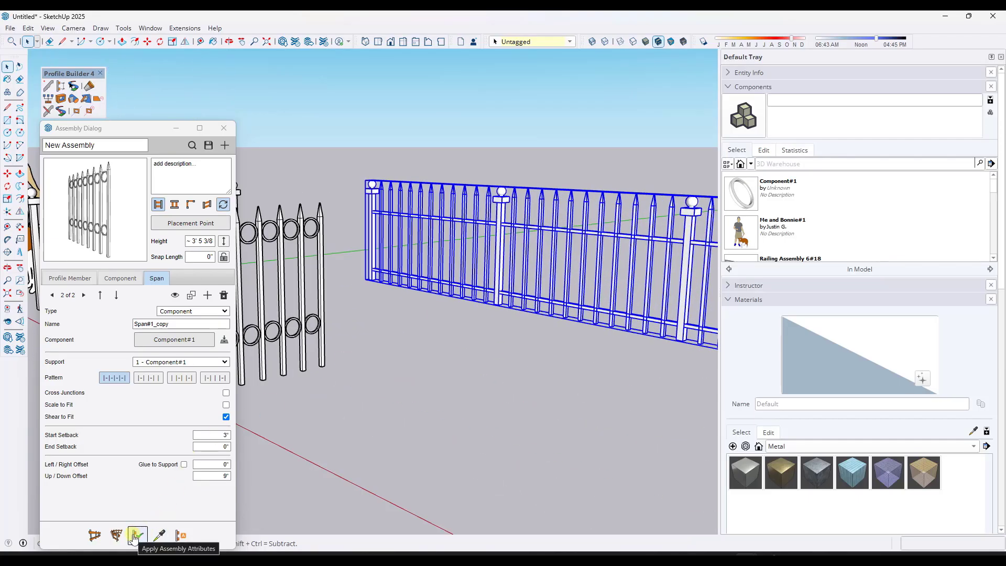
click(159, 535)
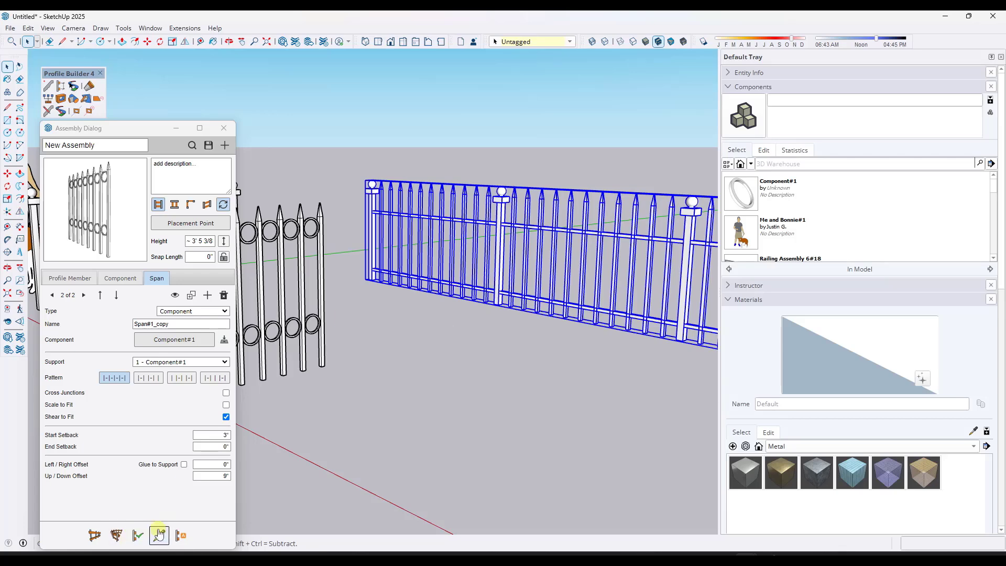
click(524, 244)
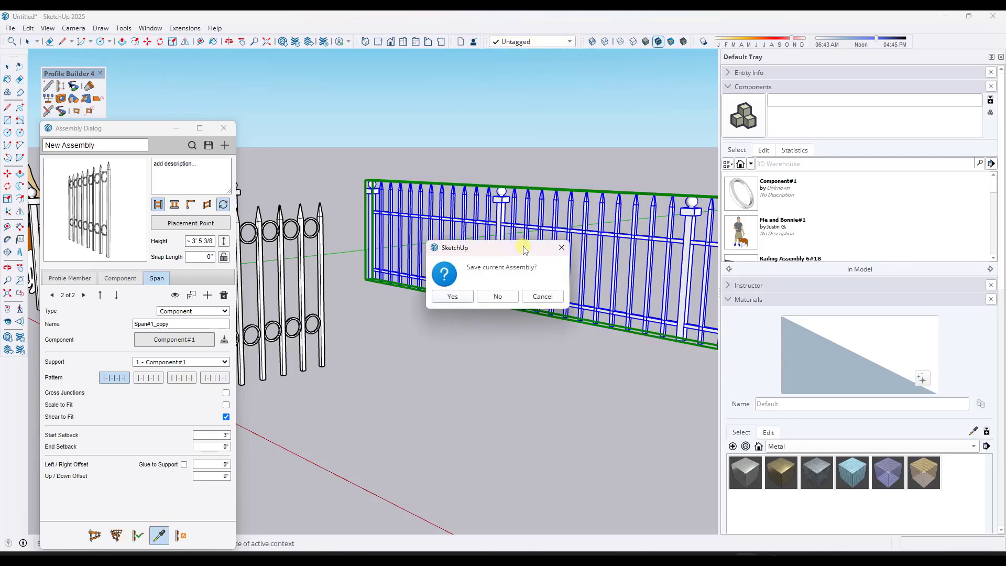
click(495, 297)
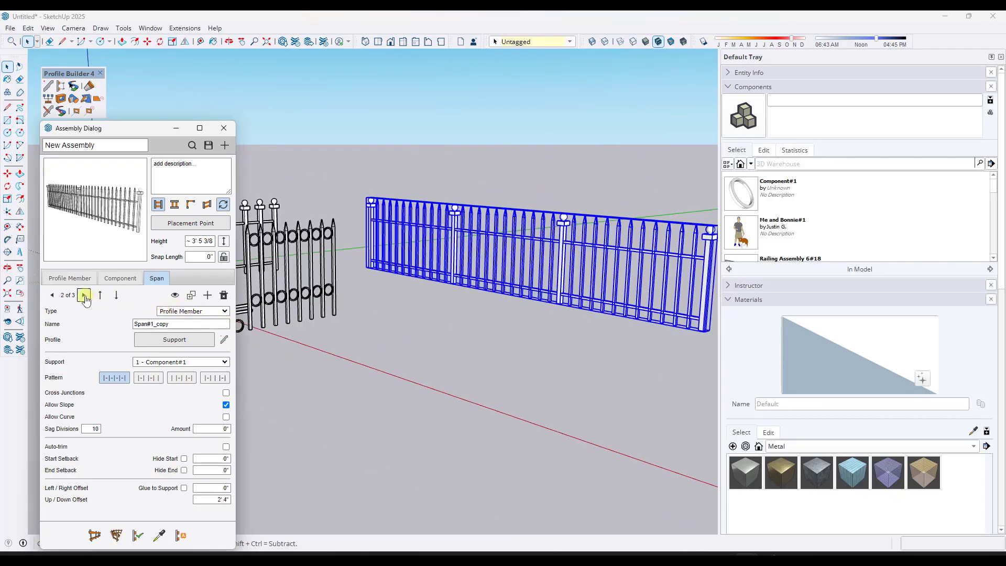
Pick the ringed picket row as the sub-assembly of the long fence's third span and update the fence with it
click(84, 296)
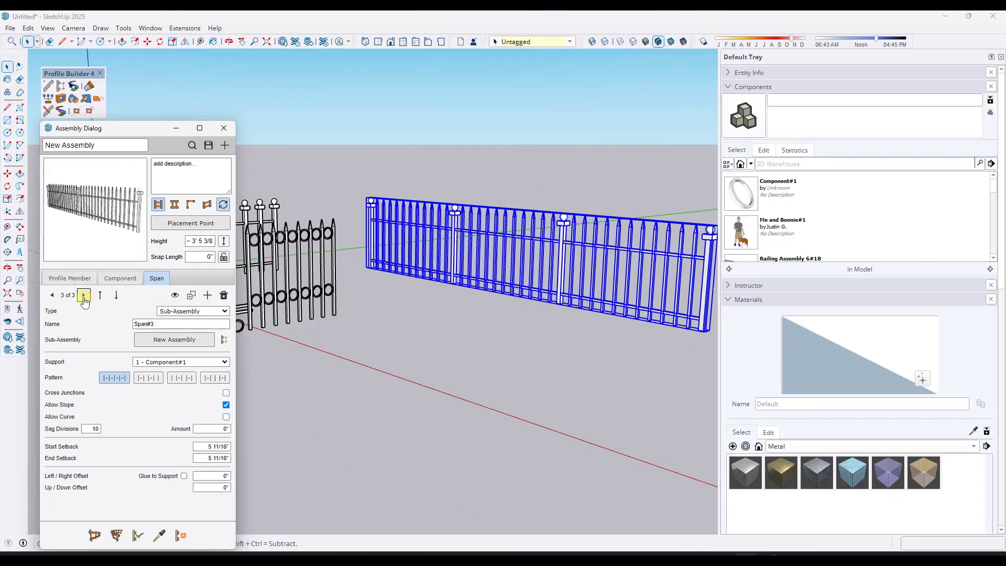
click(200, 341)
click(272, 295)
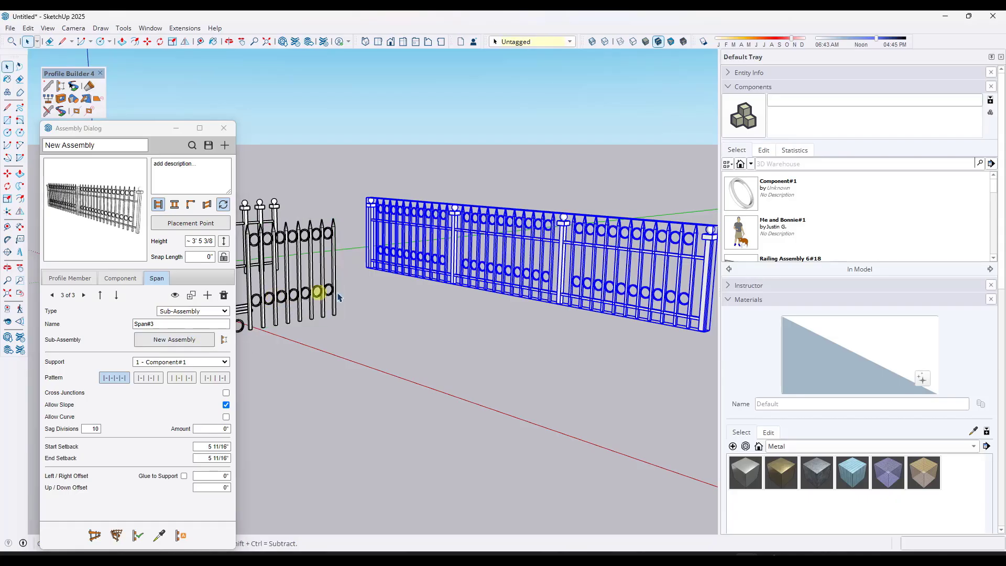
middle_drag(677, 234, 558, 247)
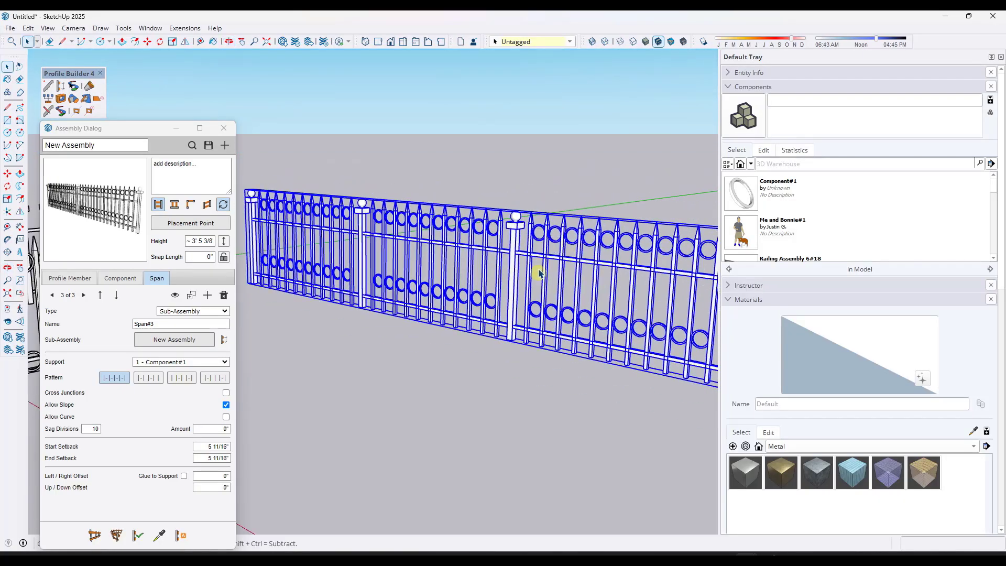
scroll(618, 269, up, 2)
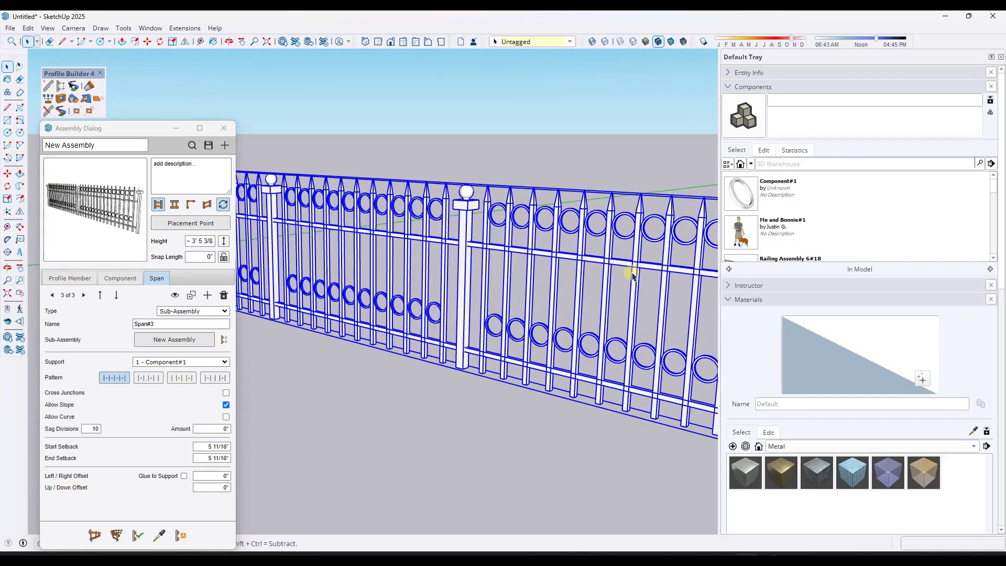
Update the selected long fence with the current assembly settings
scroll(635, 275, down, 2)
scroll(624, 269, up, 2)
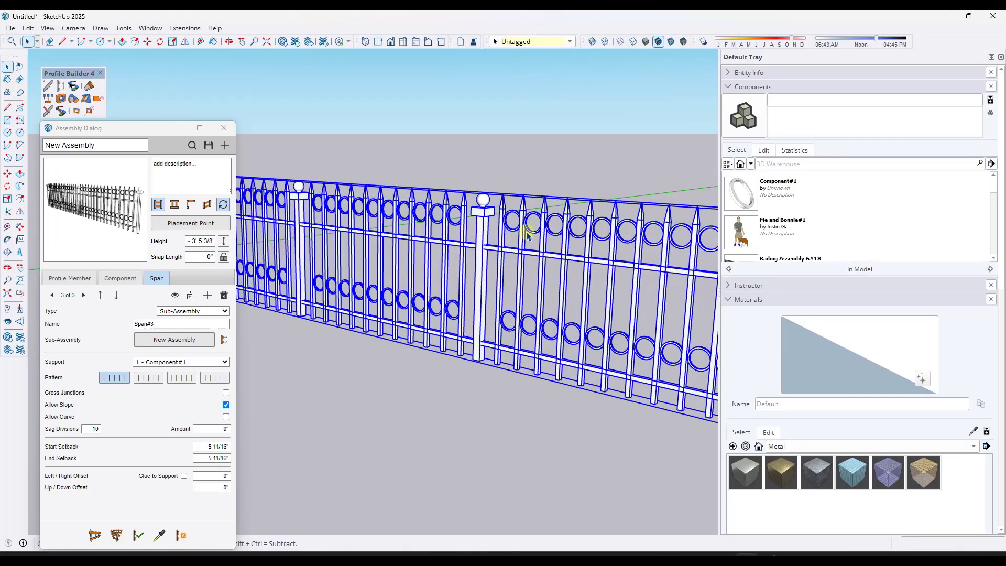
click(138, 535)
scroll(489, 326, down, 3)
scroll(538, 288, down, 2)
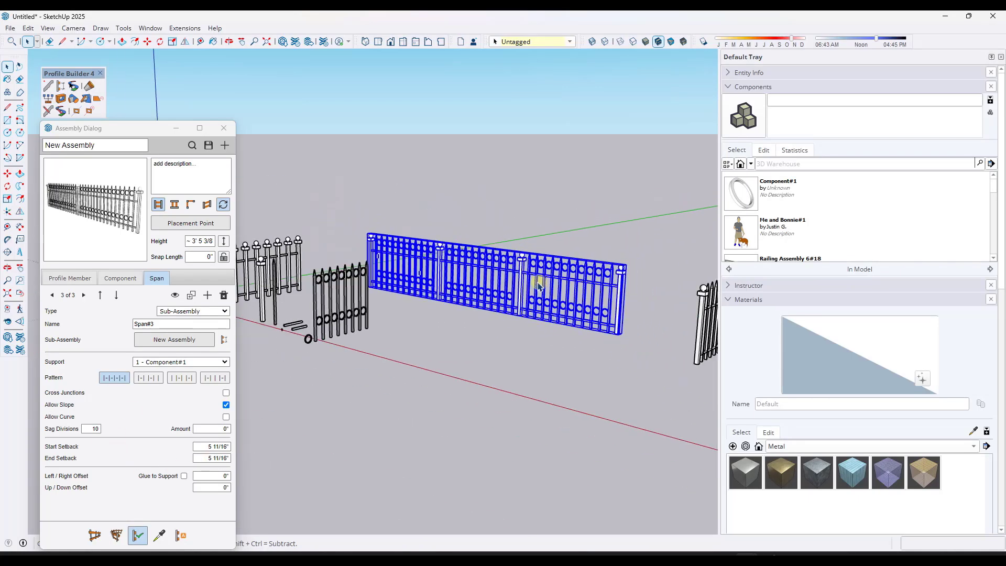
Load the ringed picket row's assembly settings into the dialog without saving the current assembly
scroll(322, 306, up, 2)
click(340, 310)
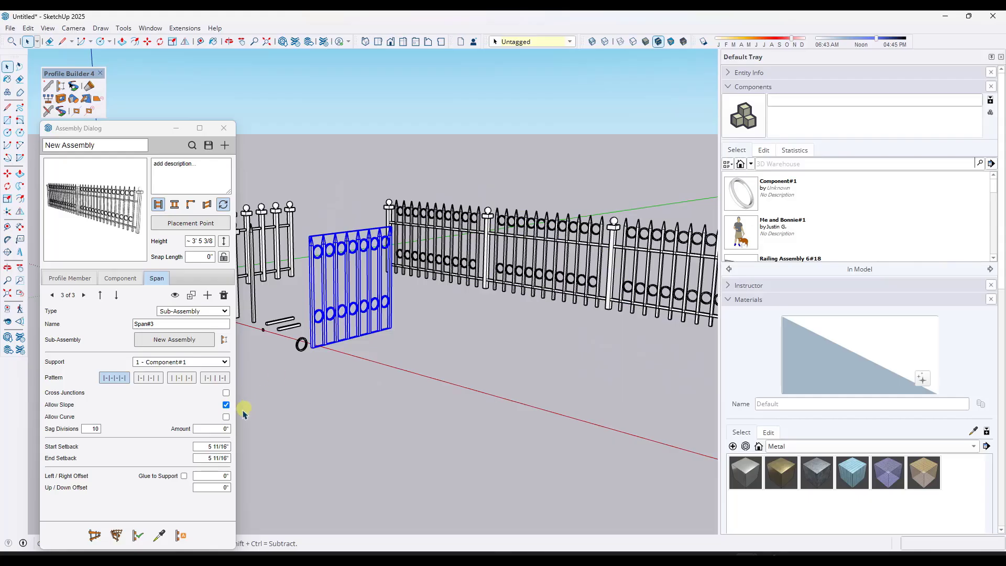
click(159, 535)
click(339, 313)
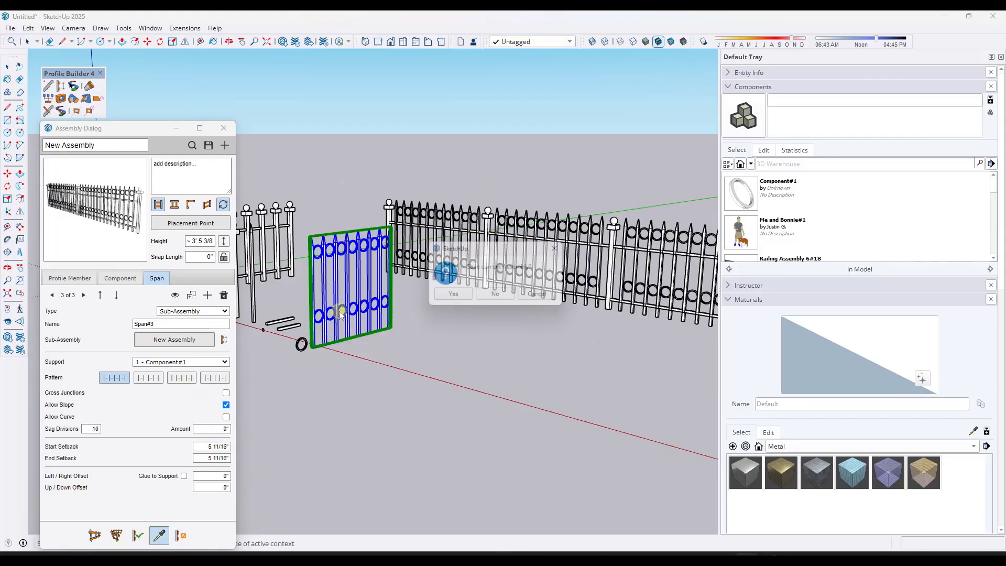
click(494, 293)
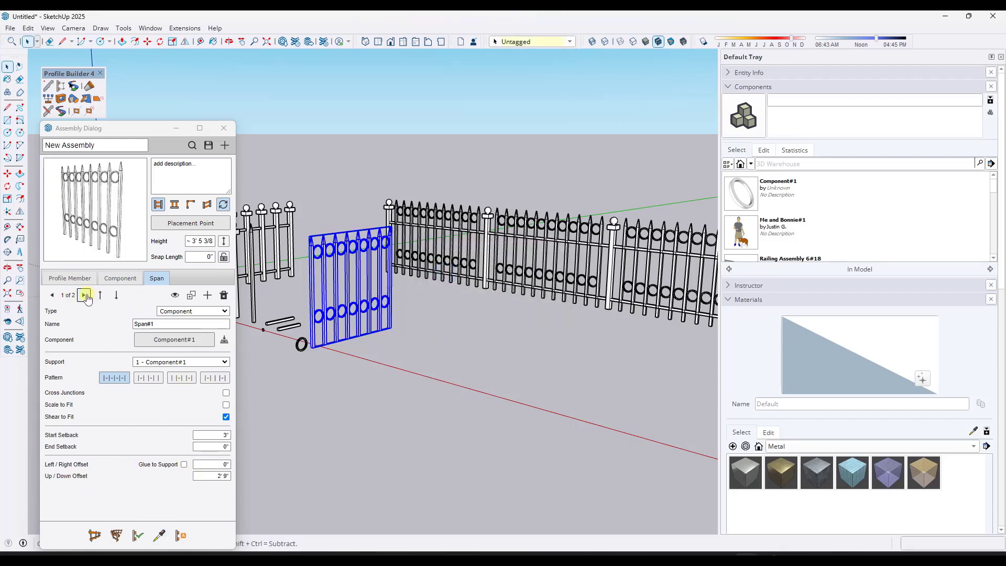
Set the upper ring span's Up / Down Offset to 2' 6" and apply it to the picket row
click(206, 475)
text(2'6)
key(Return)
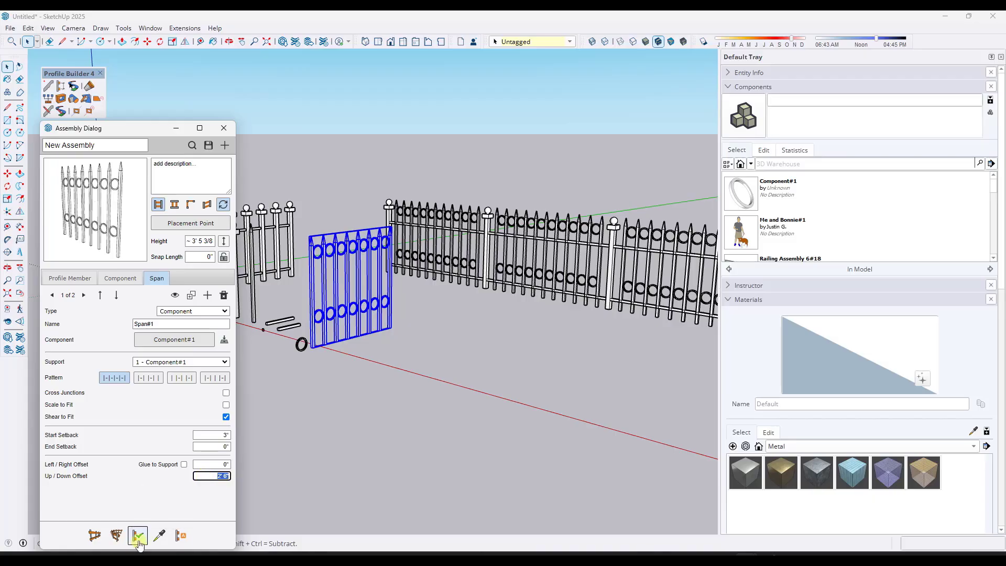
click(138, 535)
Load the long fence's assembly settings without saving the current assembly, and bring up its third span, the picket sub-assembly
click(458, 248)
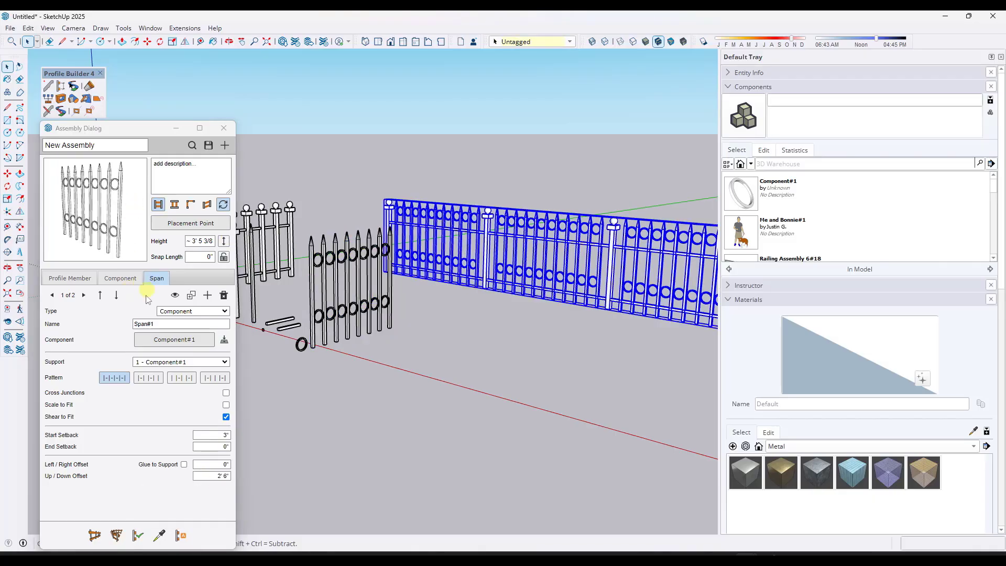
click(463, 227)
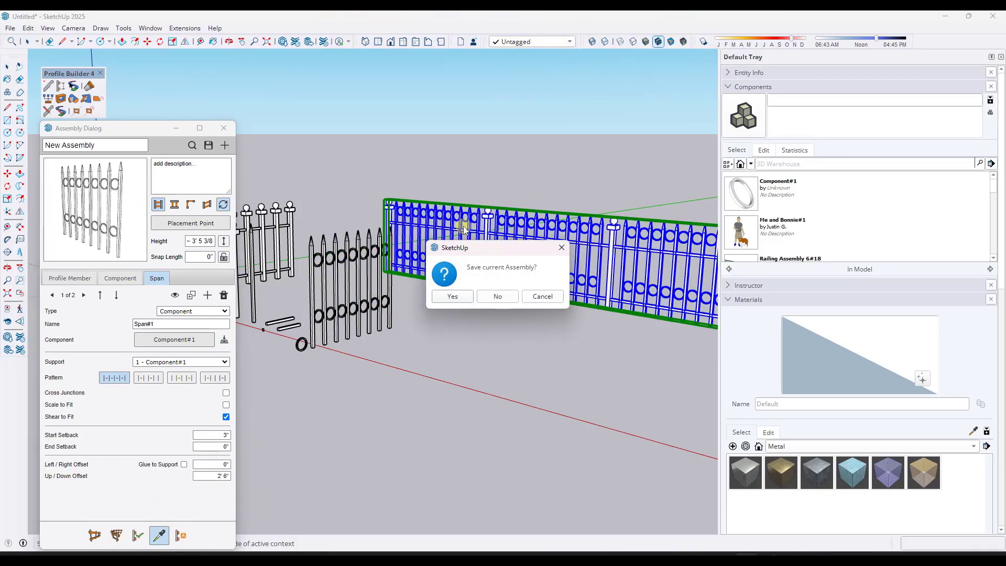
click(496, 296)
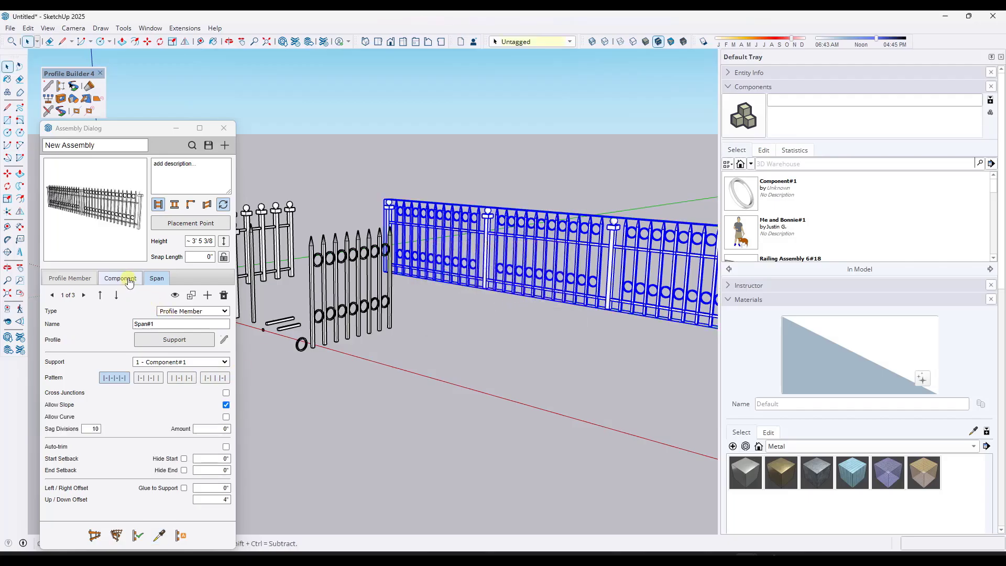
click(52, 294)
Examine the ring positions along the long fence and compare it with the other fence runs in the model
scroll(673, 229, up, 3)
middle_drag(568, 240, 477, 234)
scroll(546, 237, down, 2)
scroll(532, 239, down, 3)
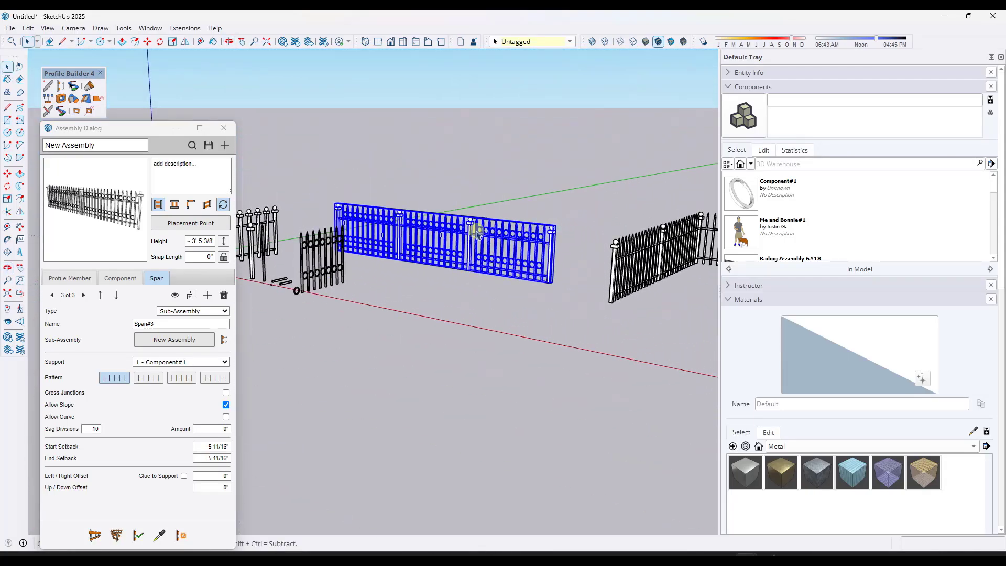
scroll(478, 231, up, 4)
scroll(469, 232, down, 7)
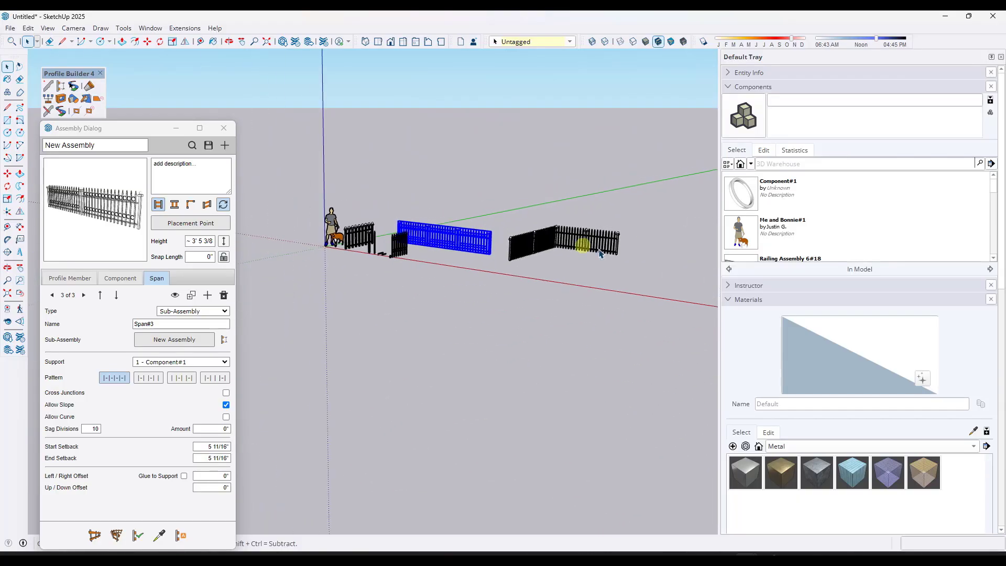
scroll(596, 250, up, 5)
scroll(442, 226, down, 6)
middle_drag(445, 215, 444, 242)
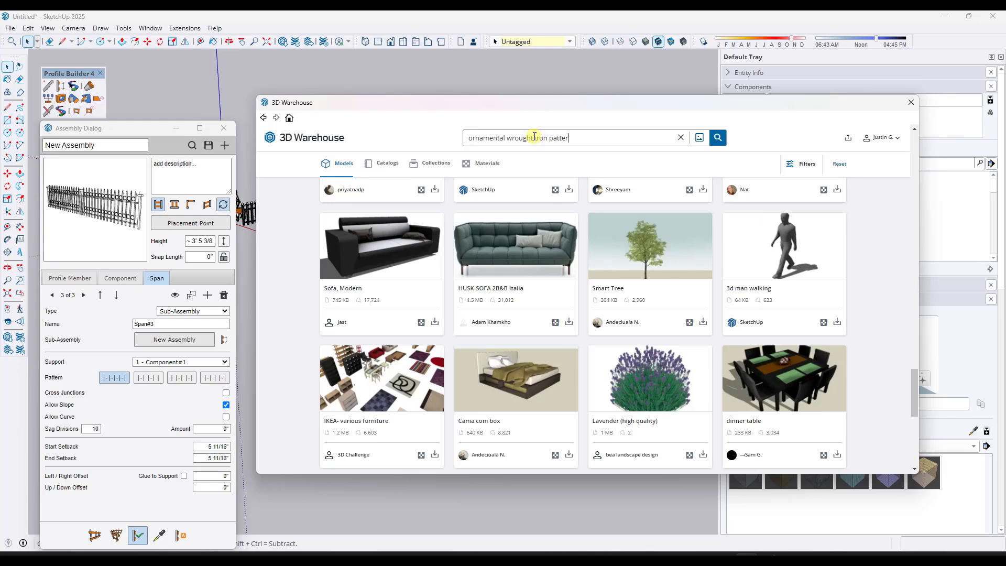
Search 3D Warehouse for "ornamental wrought iron pattern" and load Ornamental Wrought Iron Pattern 06 into the model near the red axis
text(n)
key(Return)
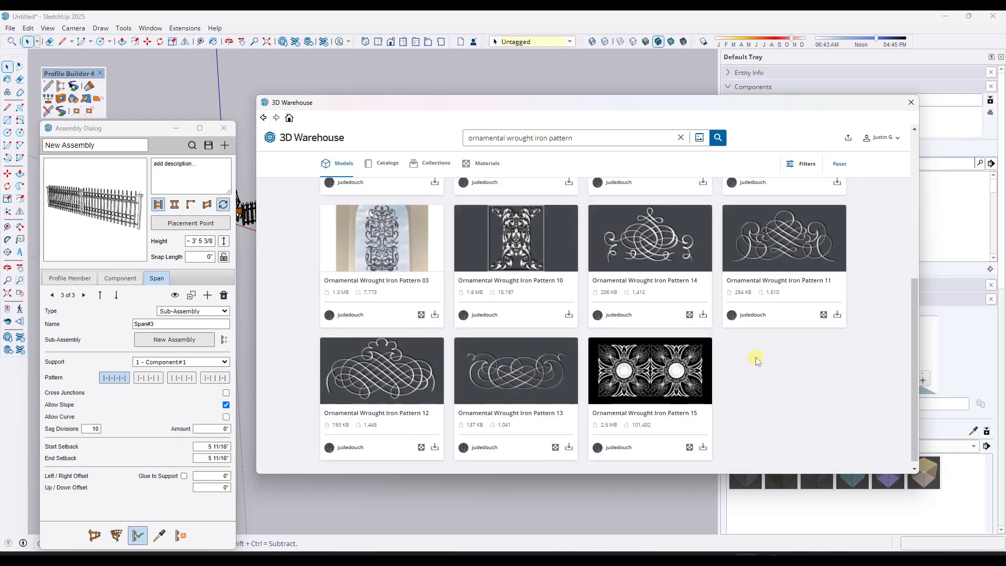
scroll(756, 360, up, 5)
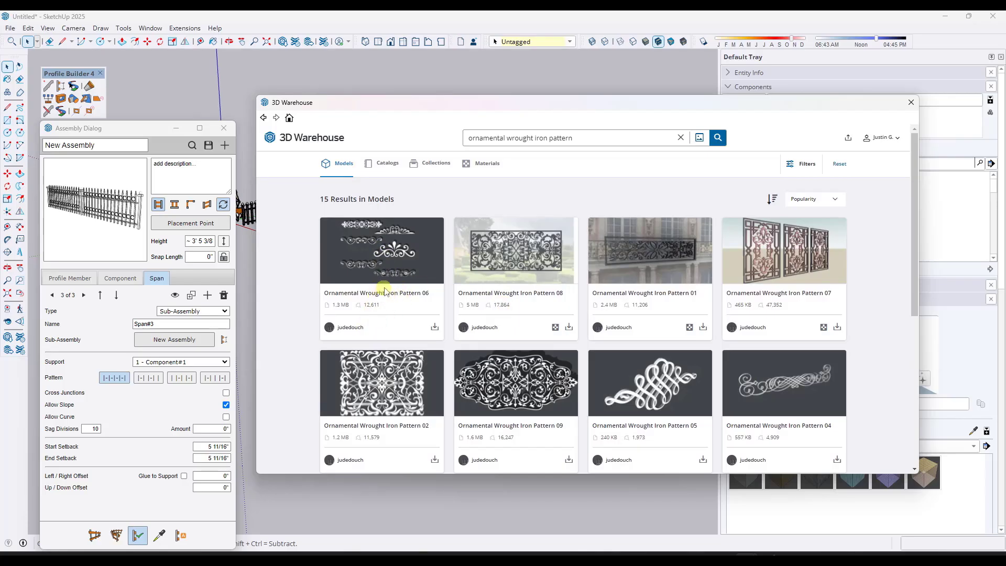
click(394, 249)
click(801, 278)
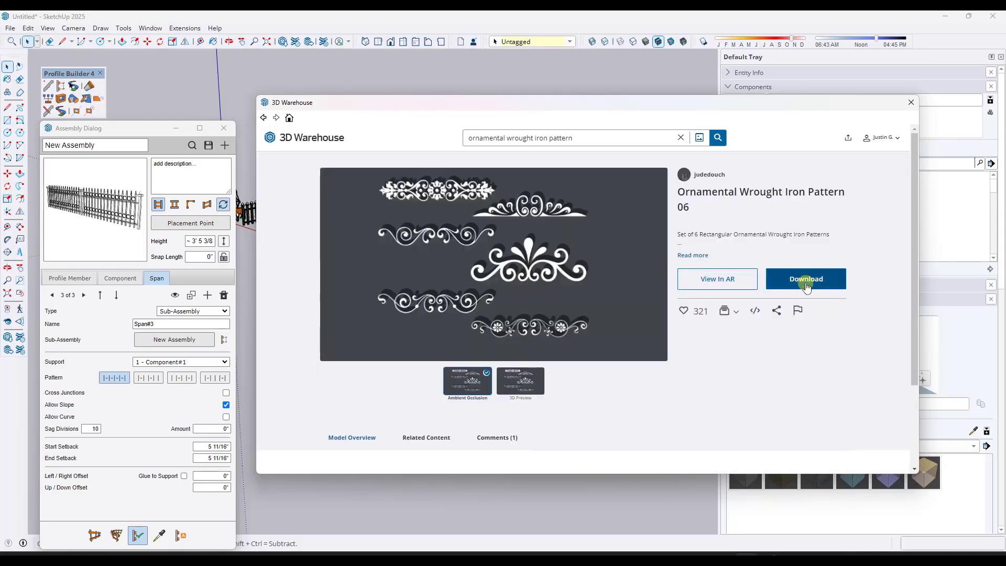
click(552, 302)
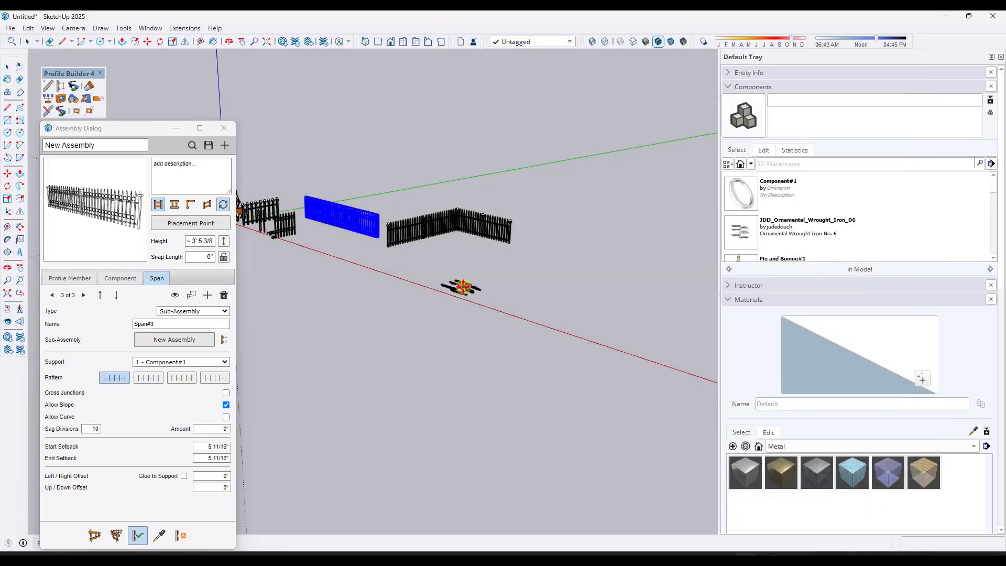
click(393, 280)
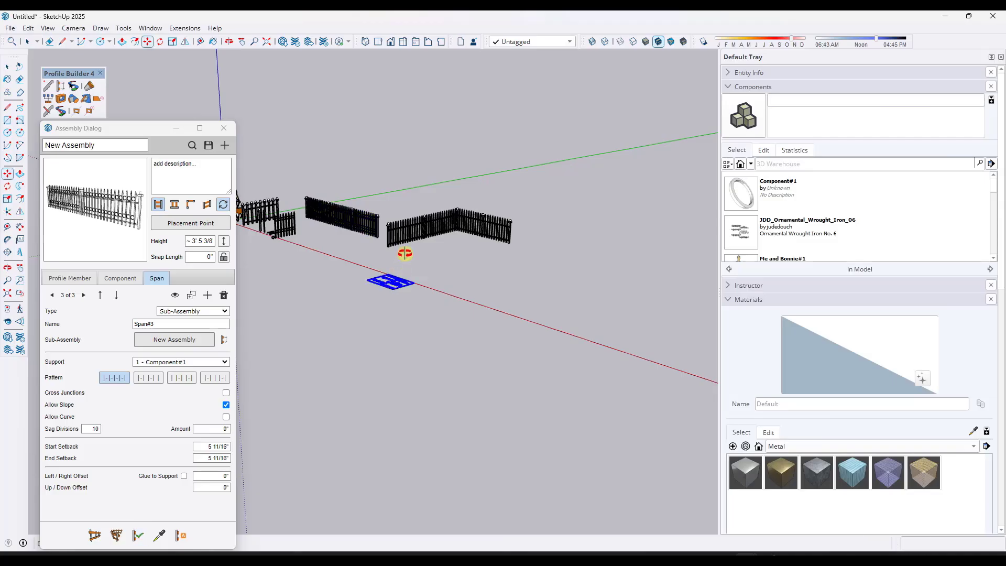
Explode the ornamental iron component and its nested contents so that each pattern is a separate object
scroll(333, 398, up, 5)
scroll(335, 376, up, 3)
right_click(412, 278)
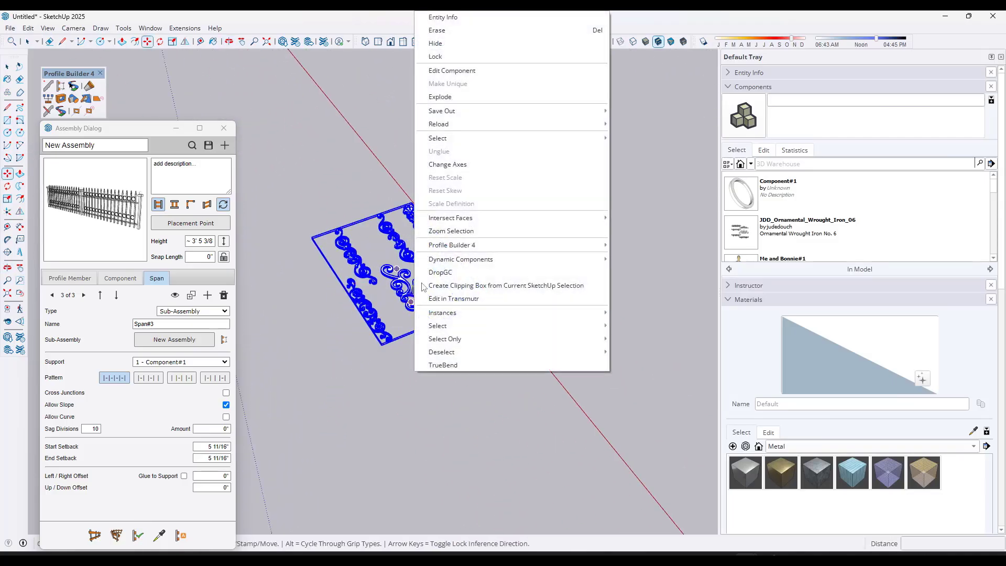
click(440, 97)
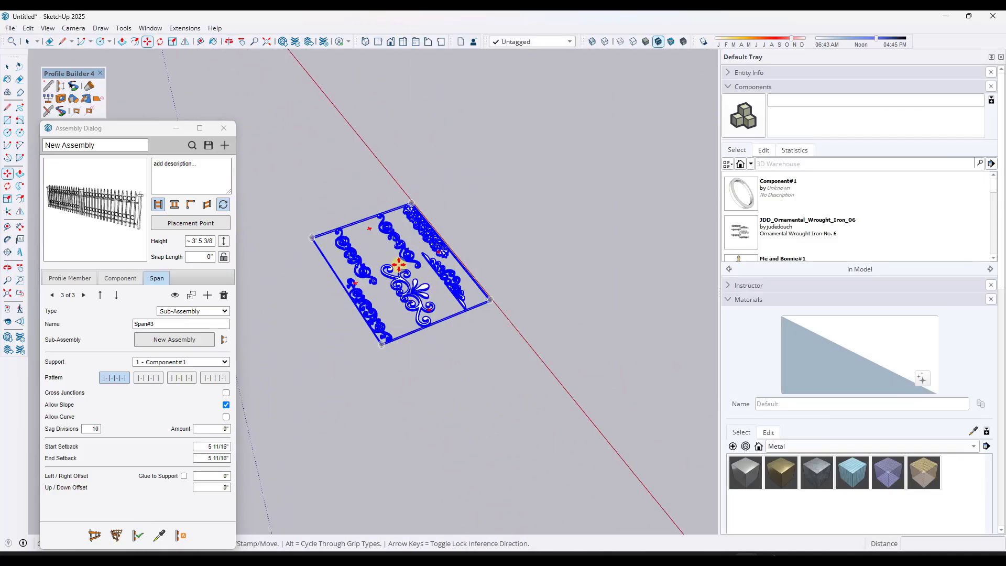
scroll(403, 265, up, 3)
right_click(407, 250)
click(441, 322)
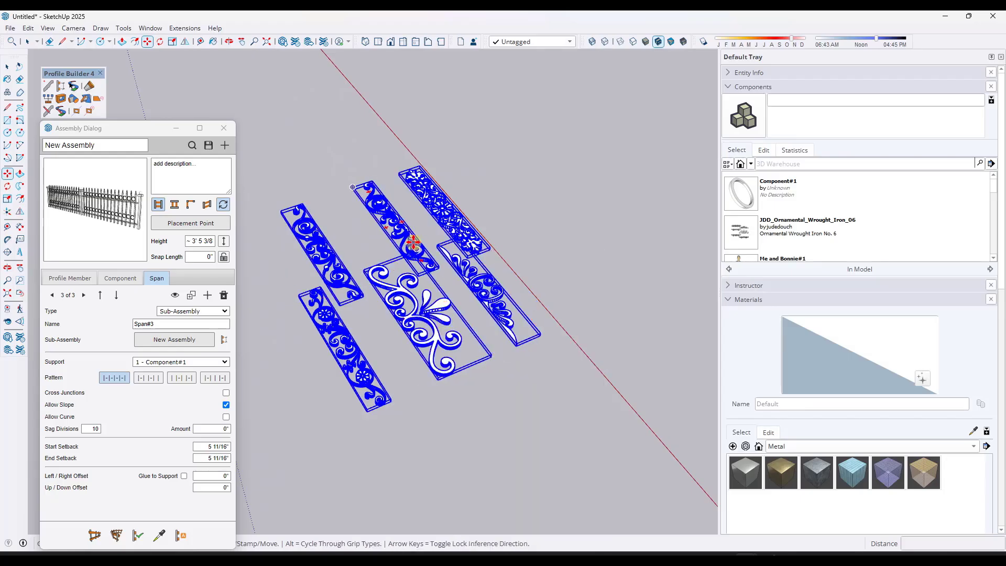
Move the scroll pattern with the two flower rosettes across the red axis, clear of the other patterns
key(space)
click(524, 220)
click(392, 225)
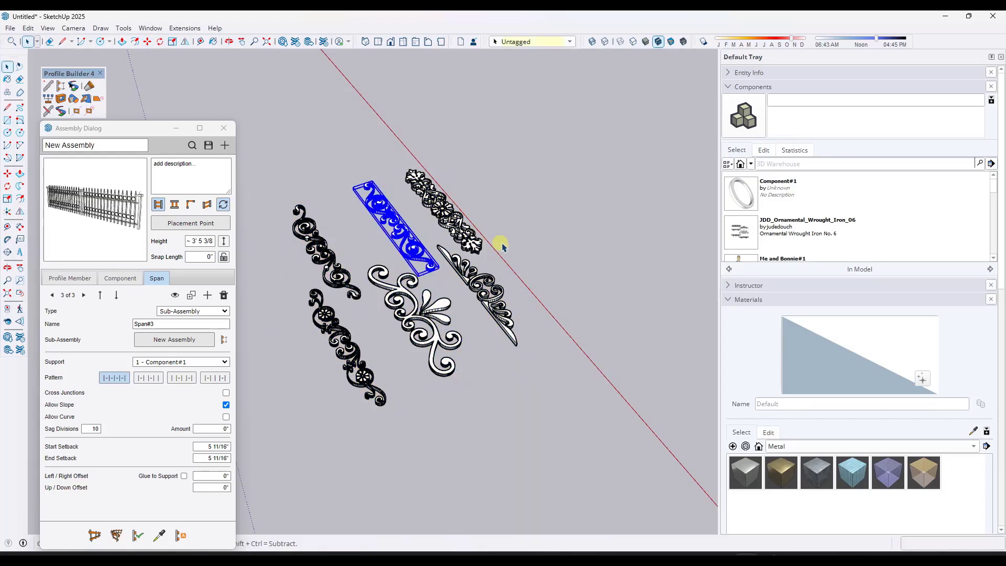
middle_drag(440, 268, 346, 385)
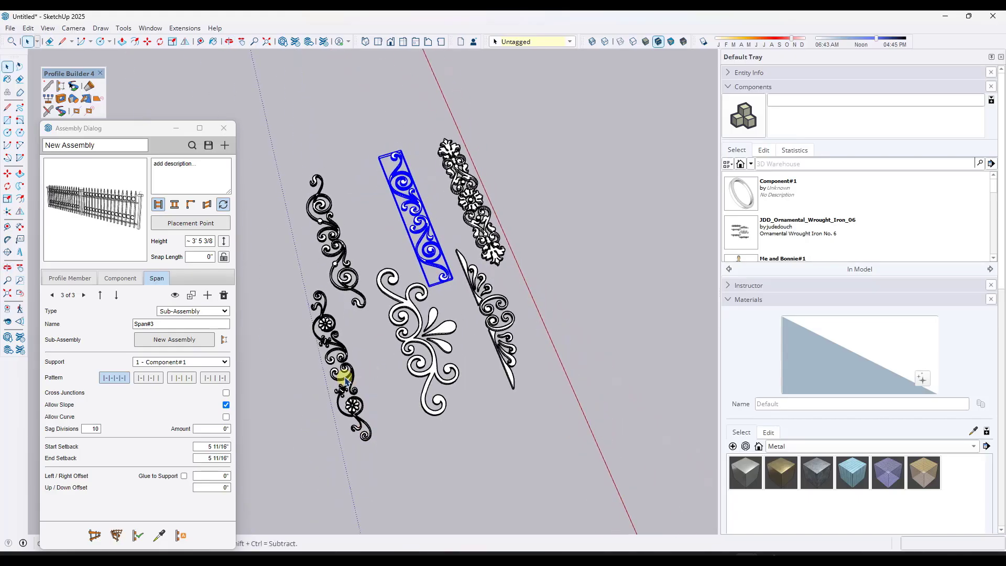
click(348, 392)
scroll(347, 392, up, 5)
scroll(338, 408, down, 6)
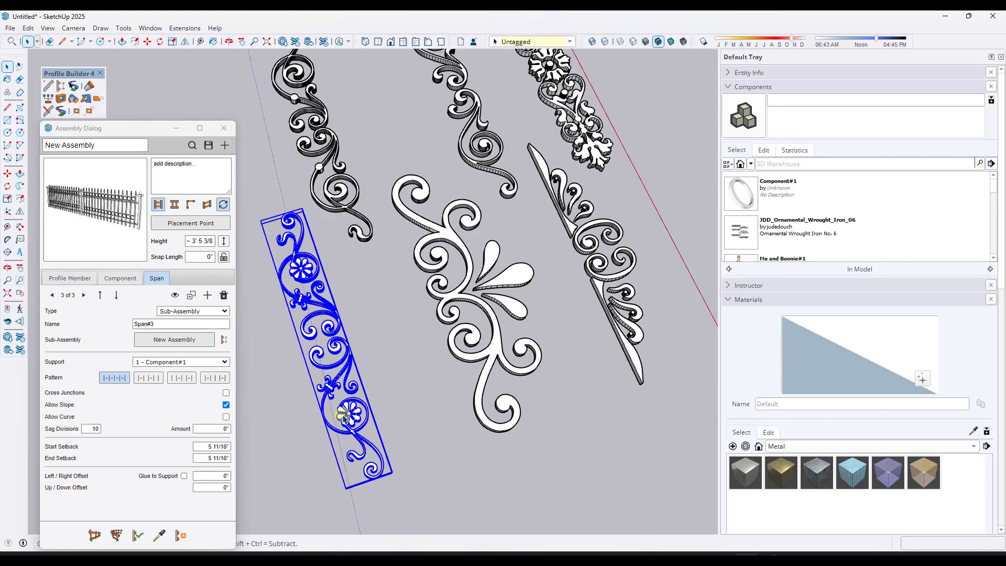
key(m)
click(345, 417)
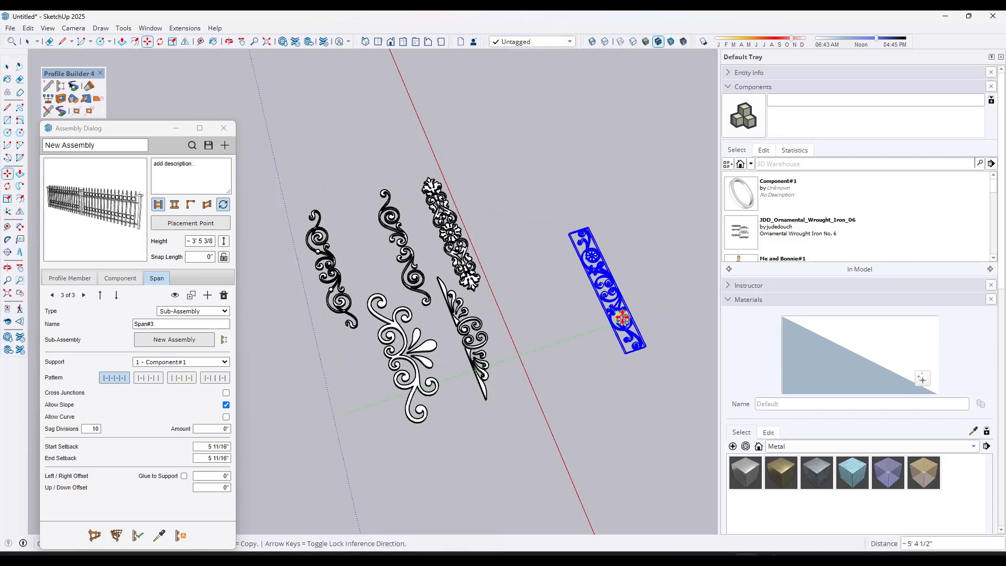
scroll(472, 264, down, 5)
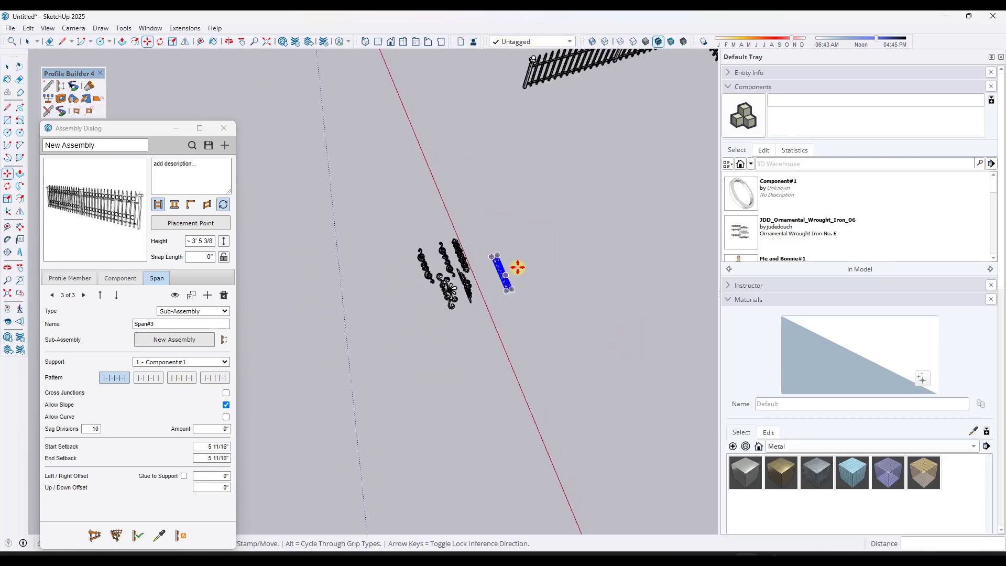
click(544, 267)
key(space)
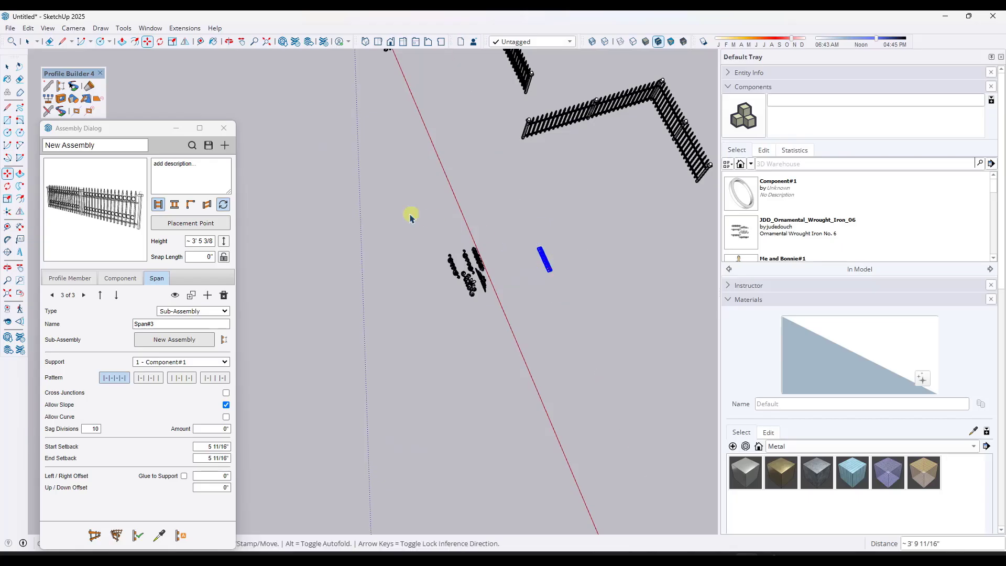
Start a new, empty assembly without saving the current one
scroll(518, 220, down, 3)
middle_drag(612, 245, 506, 366)
scroll(545, 355, up, 8)
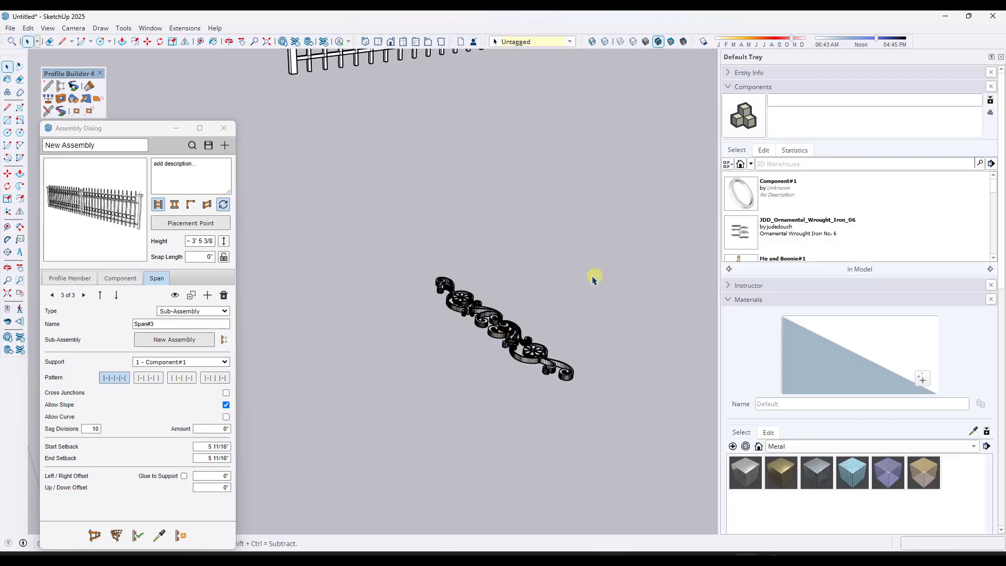
middle_drag(477, 331, 546, 373)
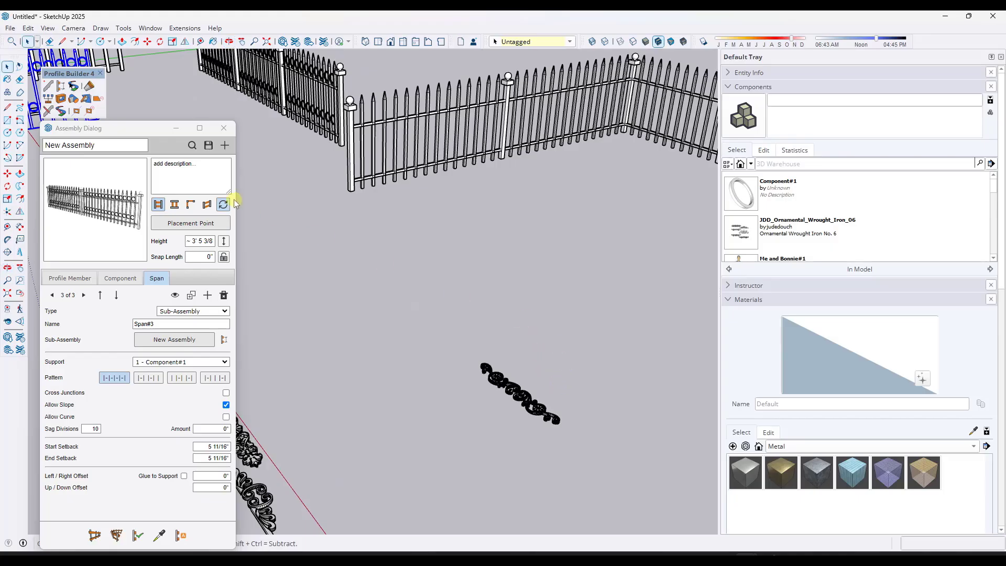
click(225, 146)
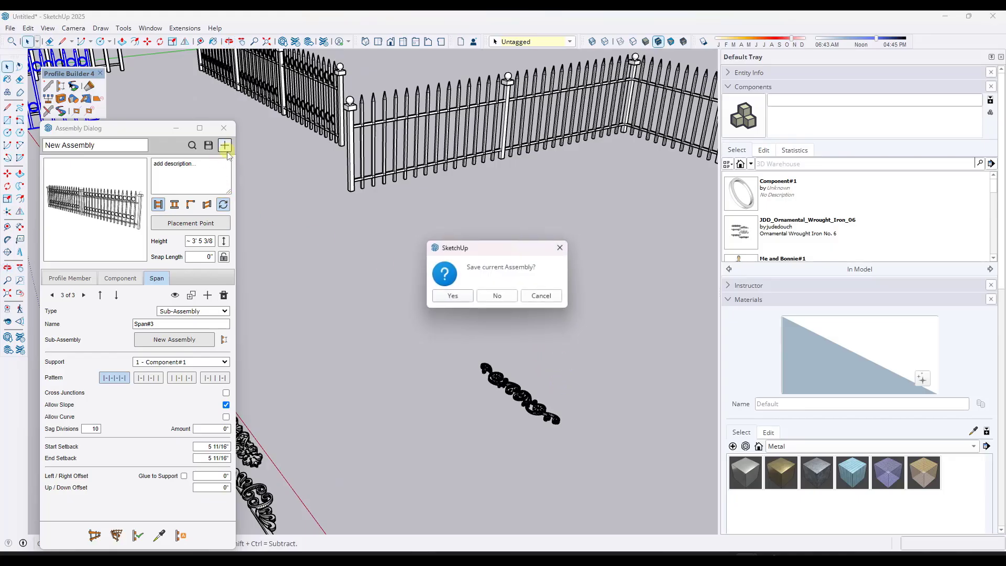
click(494, 297)
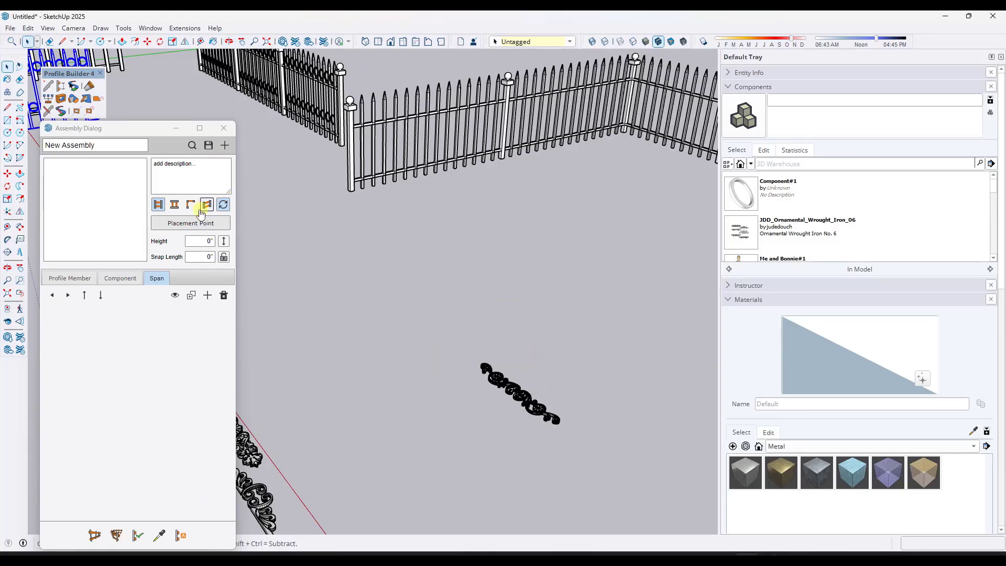
Add a component to the new assembly and pick the Small Picket from the model for it
click(116, 280)
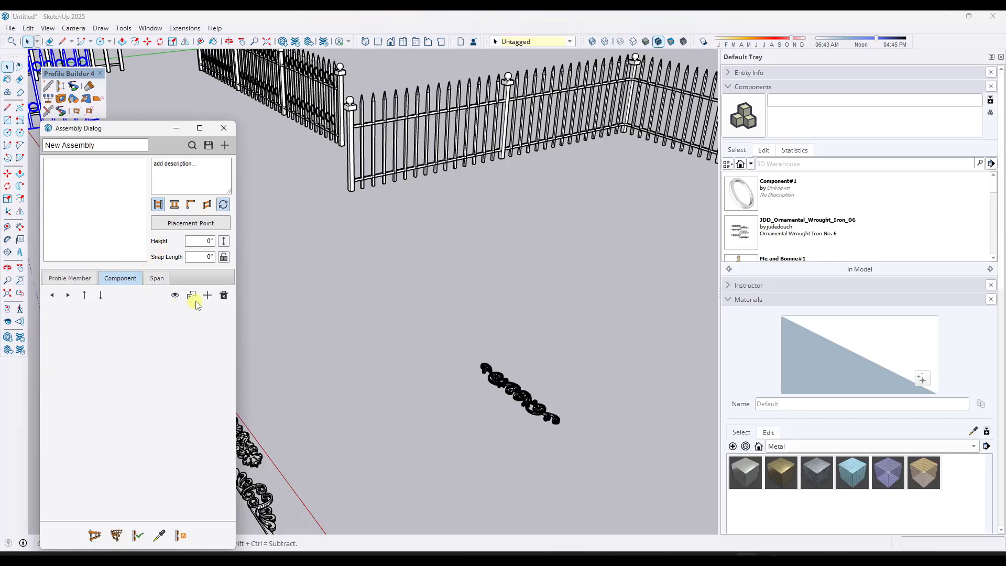
click(207, 295)
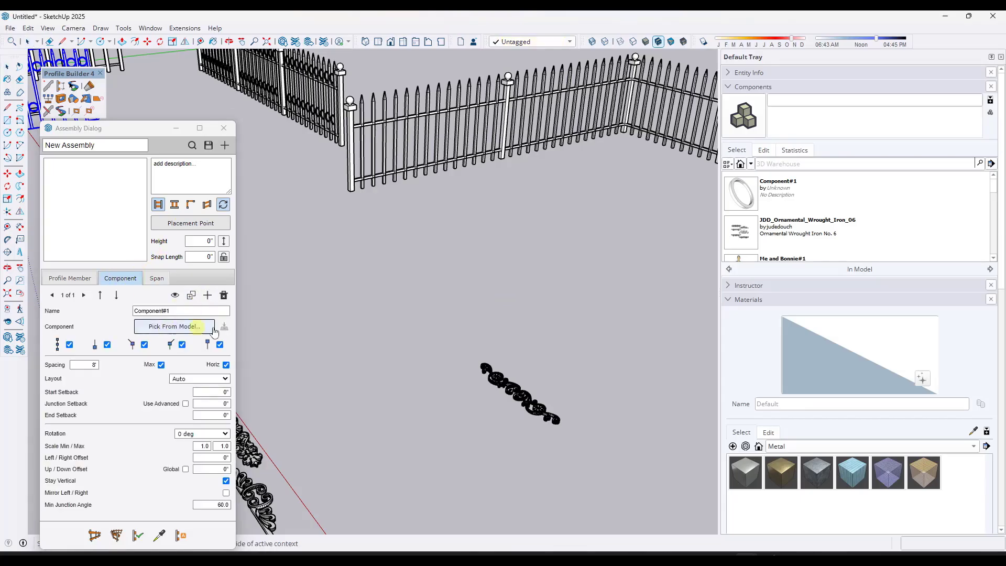
click(191, 326)
scroll(514, 332, down, 8)
scroll(293, 202, up, 5)
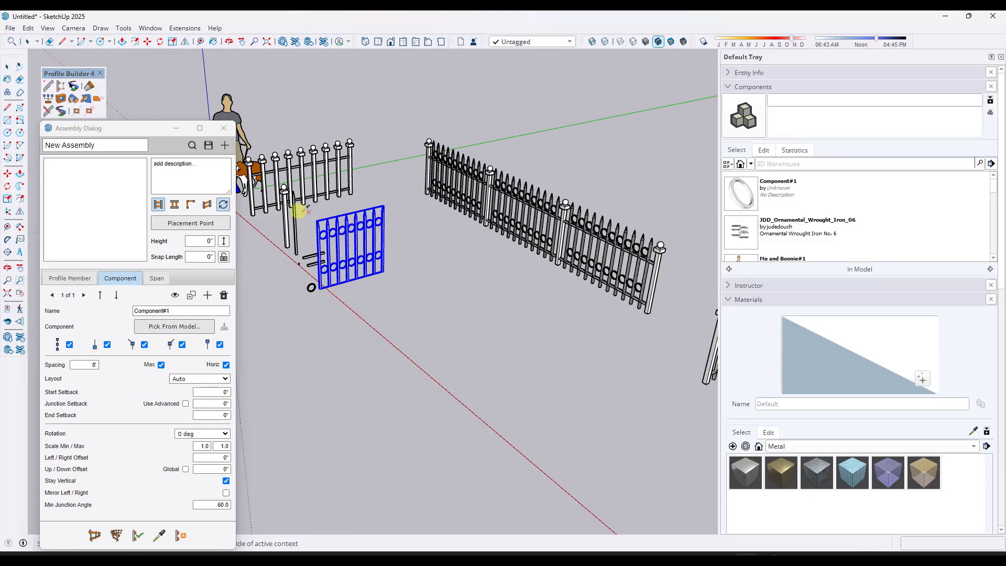
click(301, 204)
Set the picket spacing to 6 inches and build a short straight run of the assembly near the scroll patterns
scroll(601, 274, down, 6)
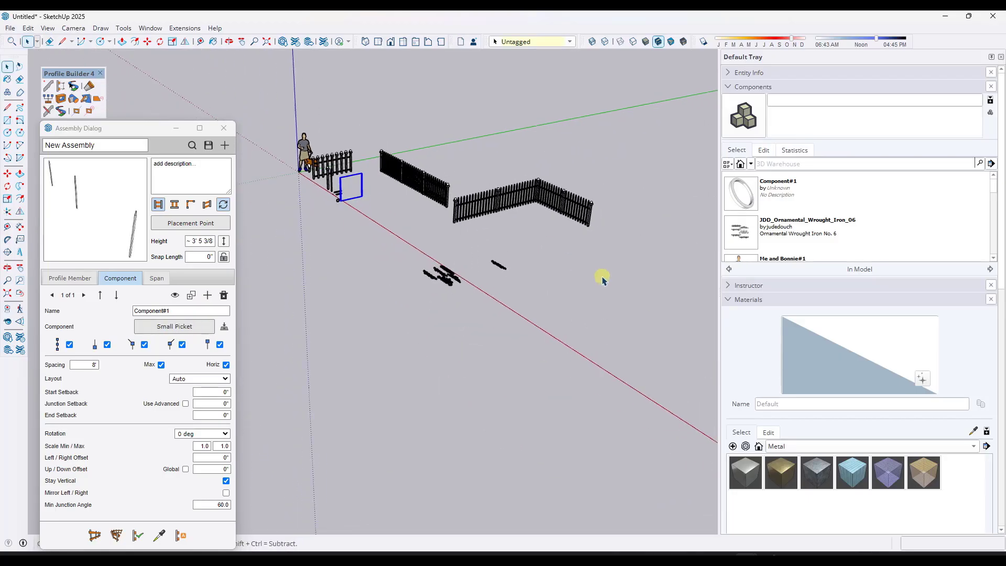
scroll(456, 263, up, 8)
click(83, 364)
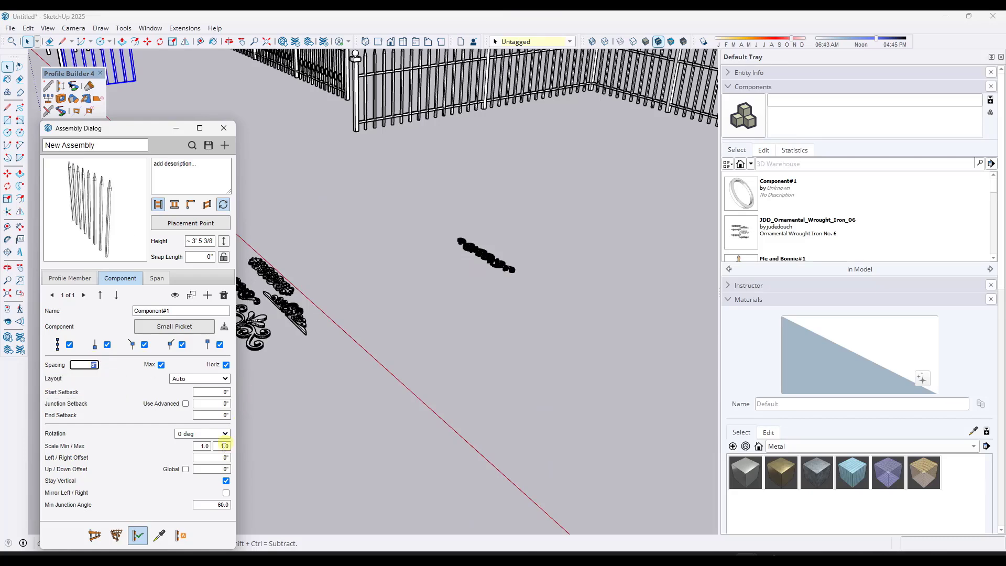
click(95, 535)
click(302, 235)
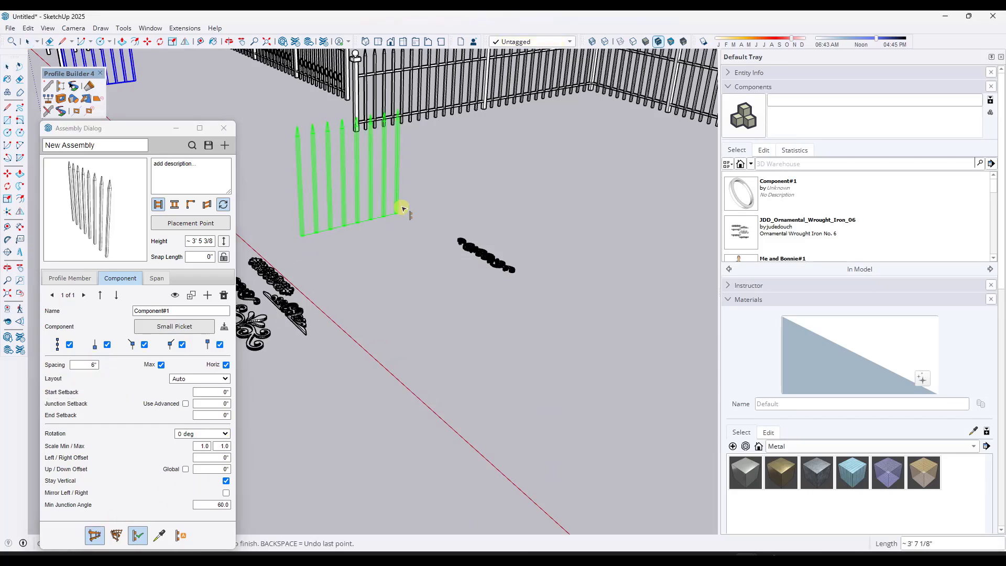
double_click(443, 199)
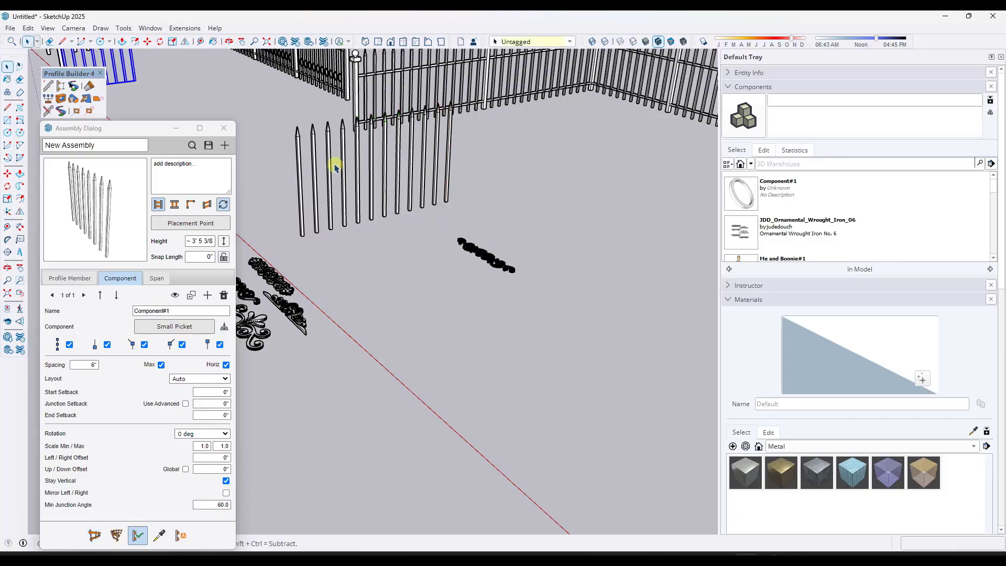
Add a span of type Component to the assembly and pick the separated scroll pattern from the model for it
scroll(341, 168, up, 3)
middle_drag(346, 177, 389, 267)
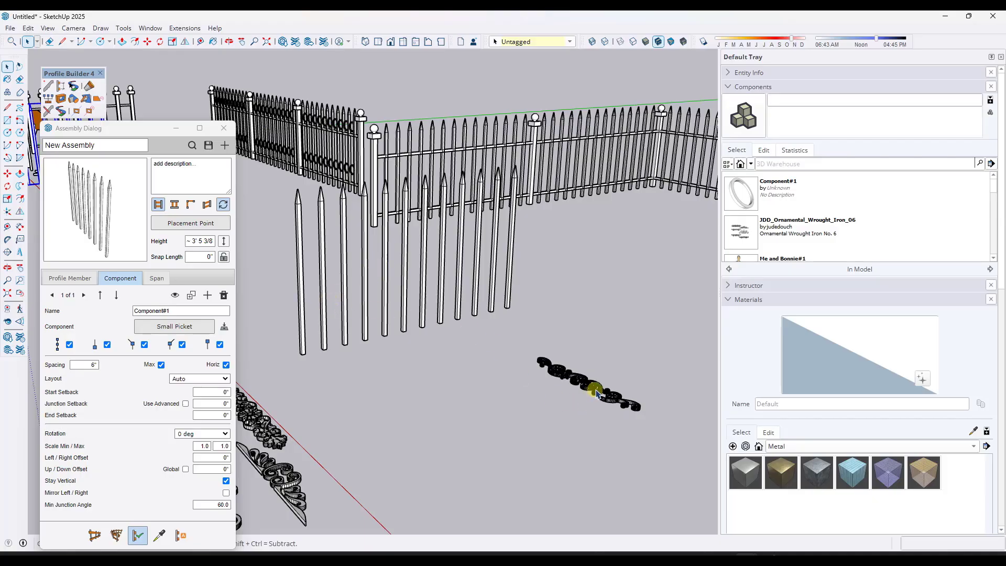
click(596, 392)
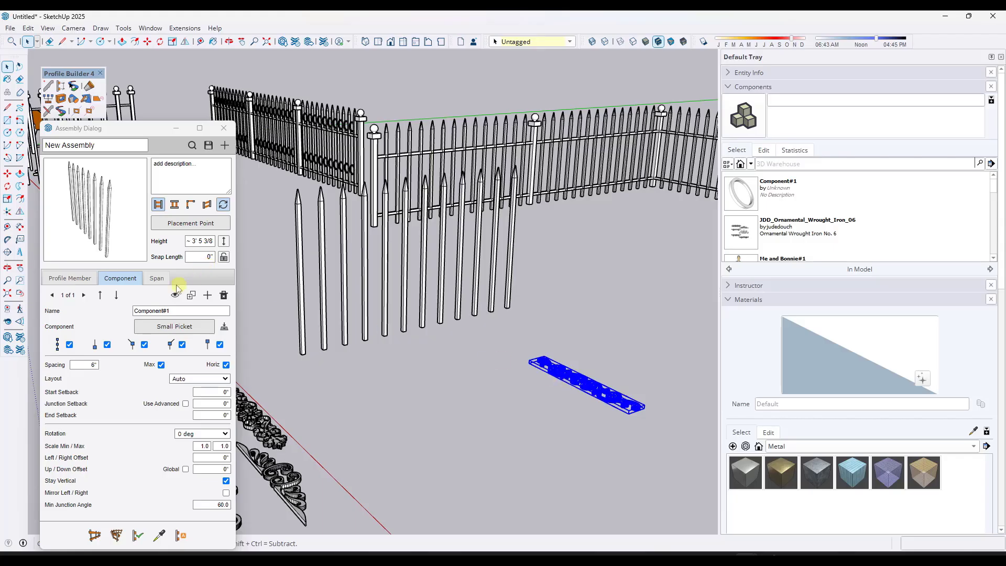
click(157, 277)
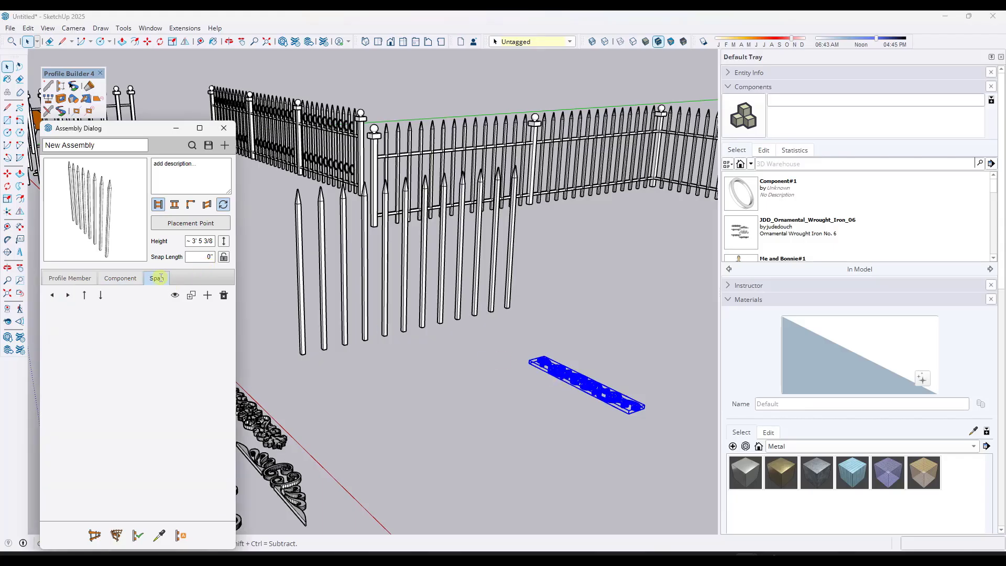
click(208, 297)
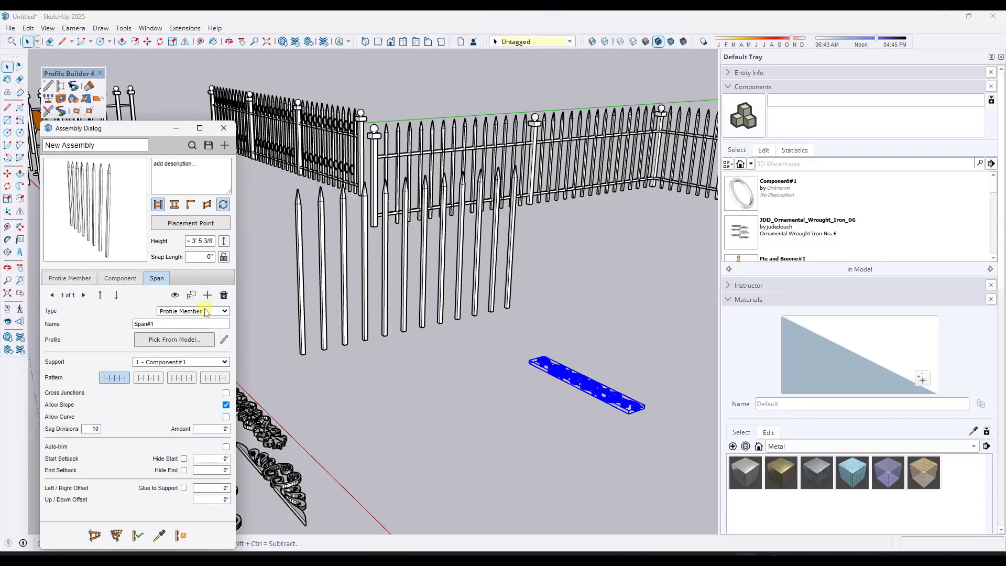
click(205, 312)
click(192, 336)
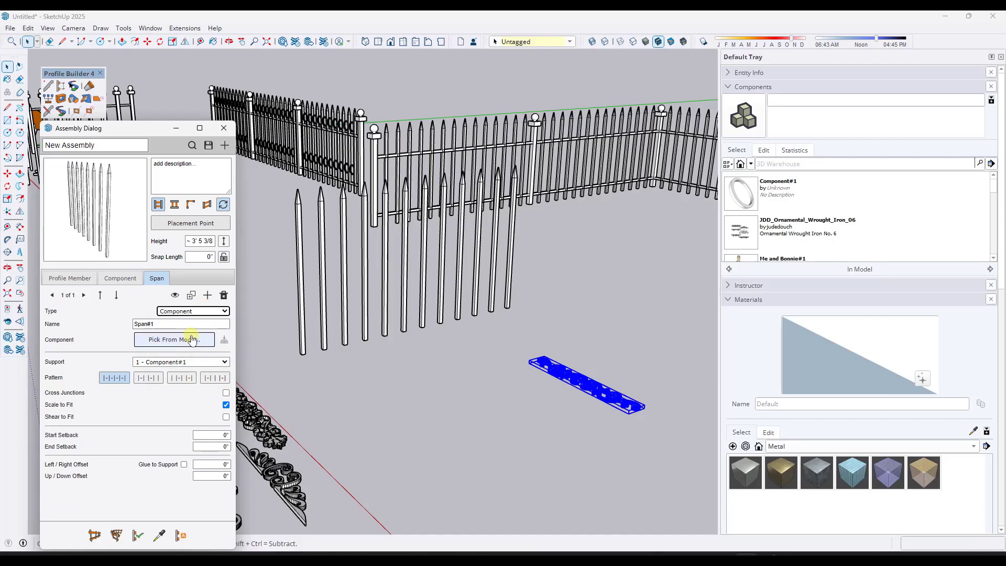
click(187, 339)
click(593, 388)
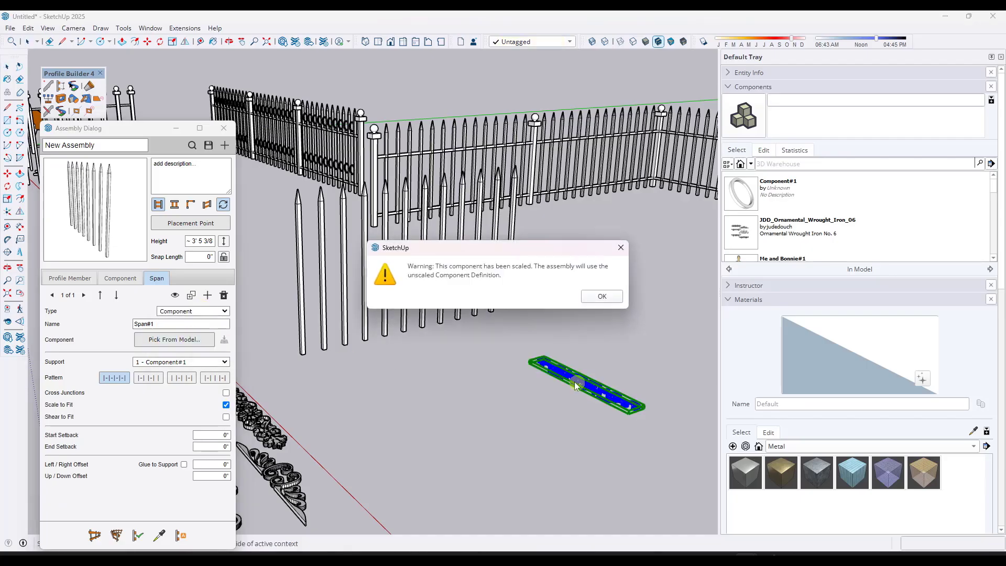
click(600, 298)
Explode the scaled scroll pattern and turn its geometry into a new component named Vertical Support
right_click(439, 225)
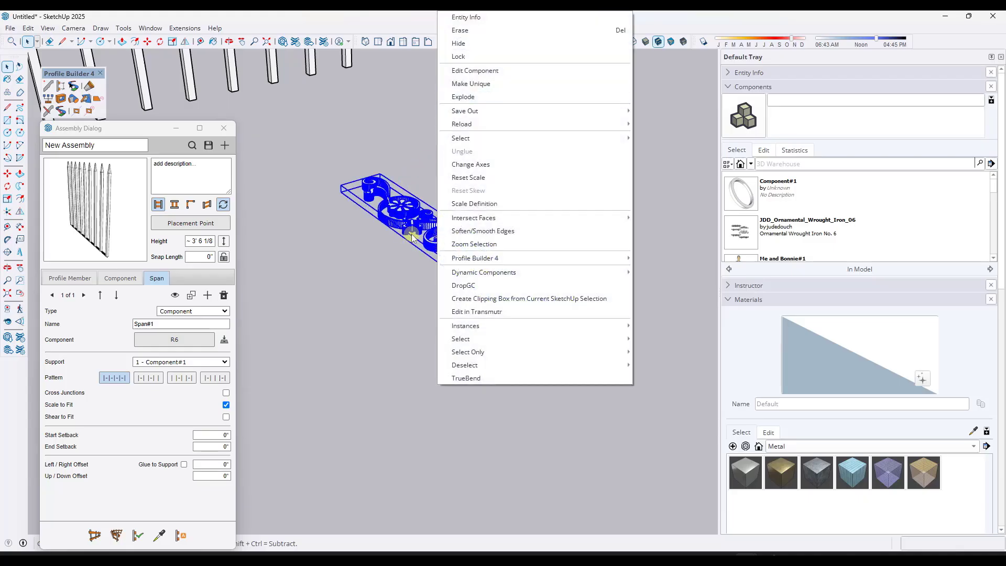
click(463, 96)
right_click(459, 263)
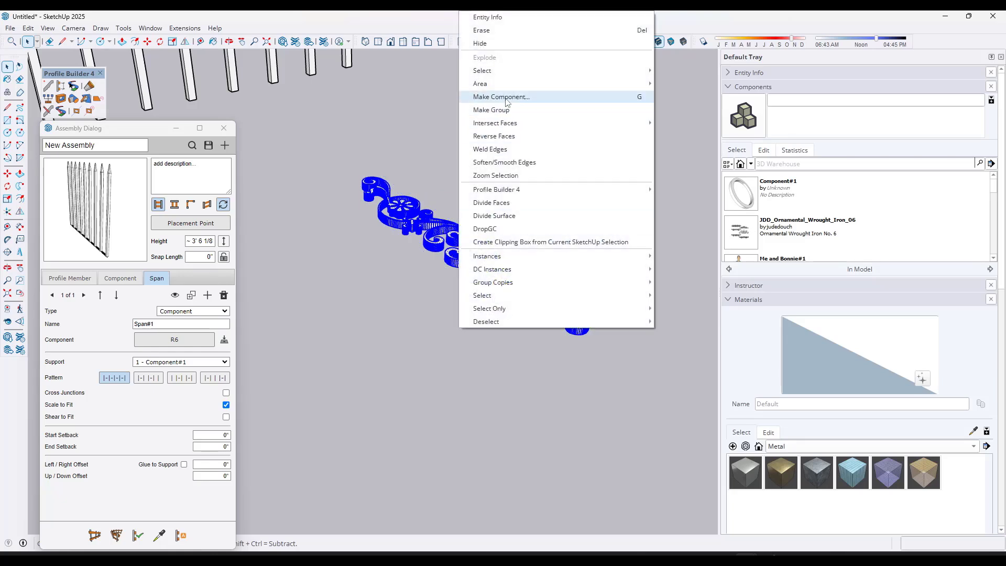
click(497, 97)
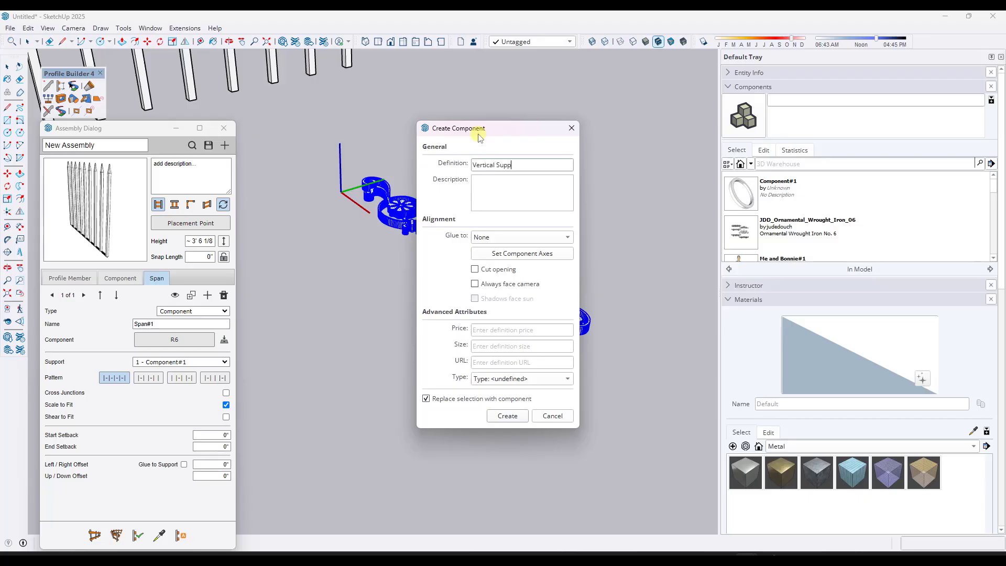
key(Return)
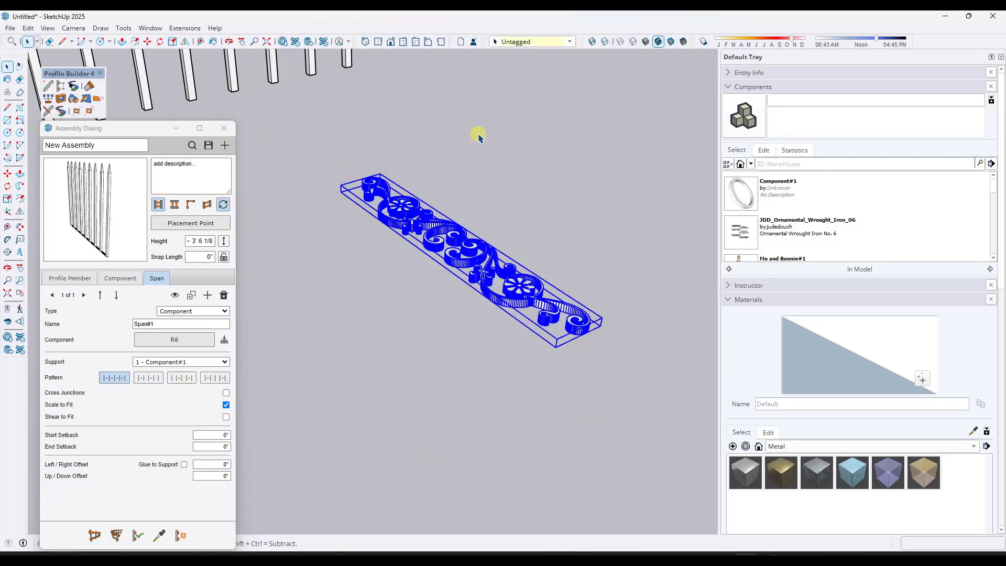
Select the picket run and replace the span's component with Vertical Support picked from the model
scroll(585, 182, down, 2)
click(232, 95)
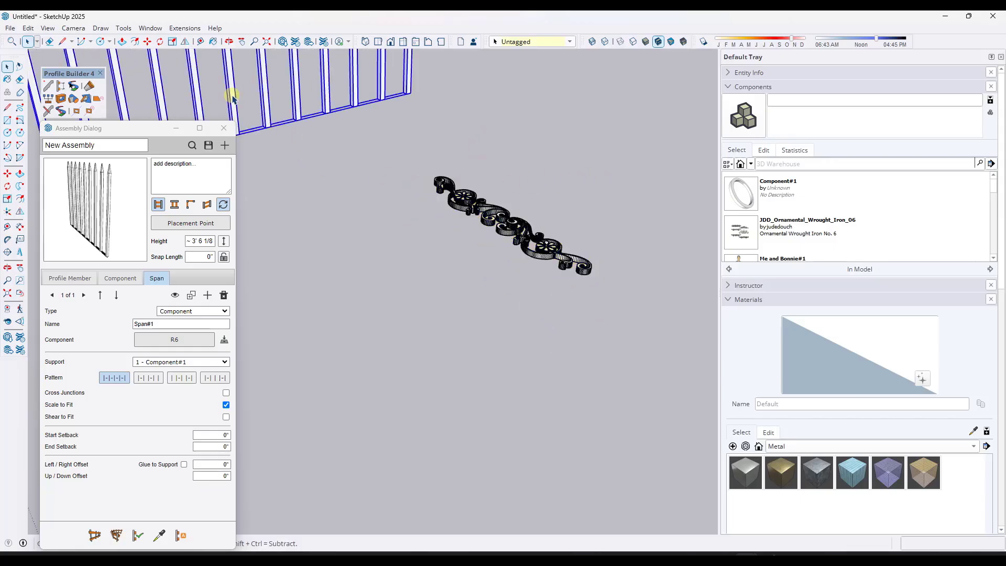
middle_drag(494, 274, 394, 156)
click(164, 341)
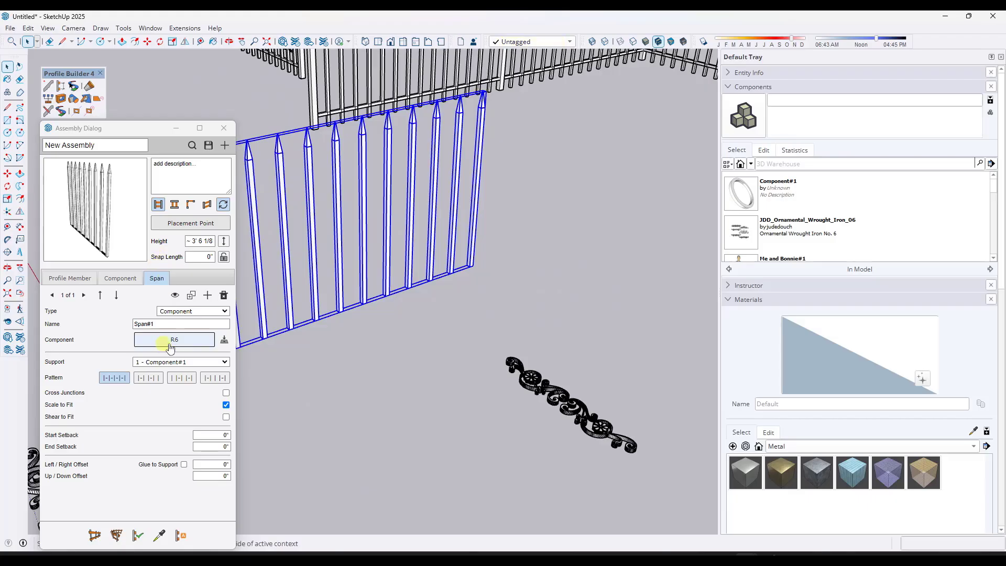
click(541, 387)
scroll(287, 321, up, 8)
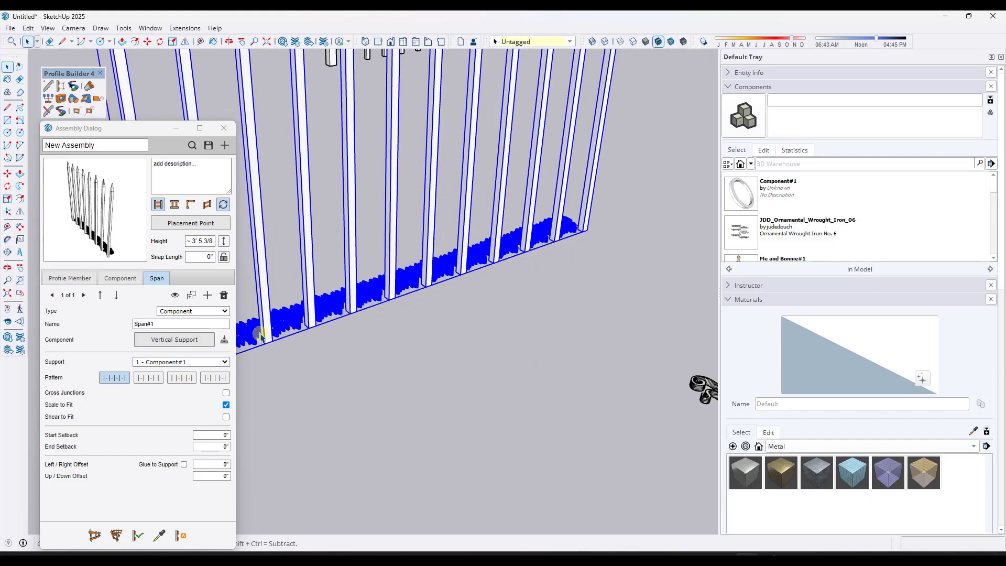
Turn off Scale to Fit for the Vertical Support span and apply the change to the picket run
scroll(361, 290, down, 2)
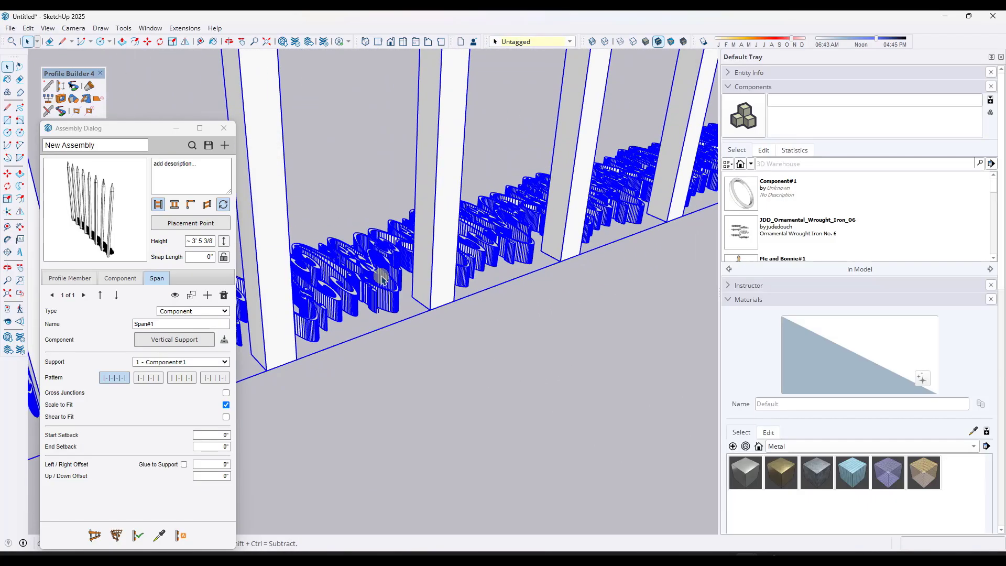
scroll(443, 262, down, 4)
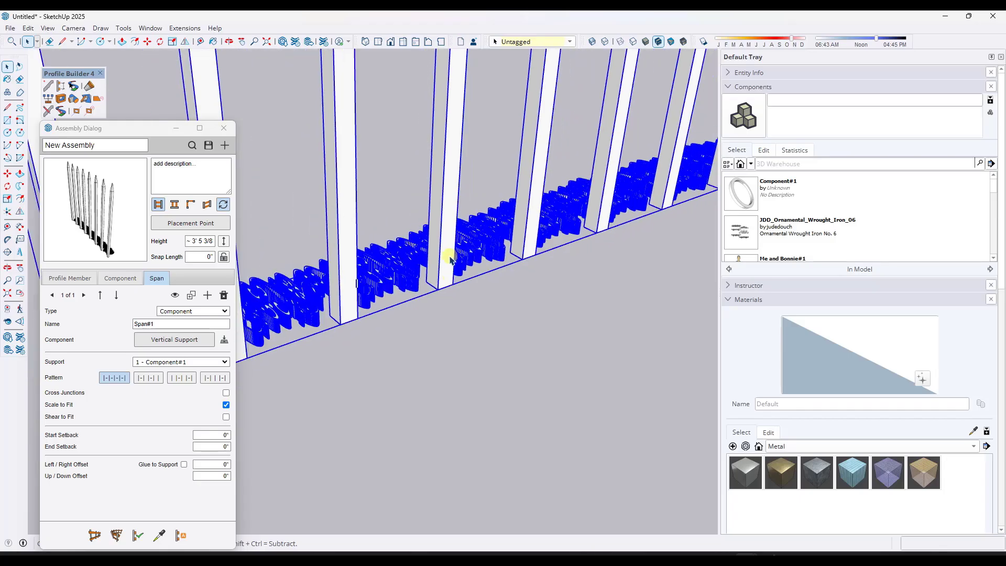
click(226, 405)
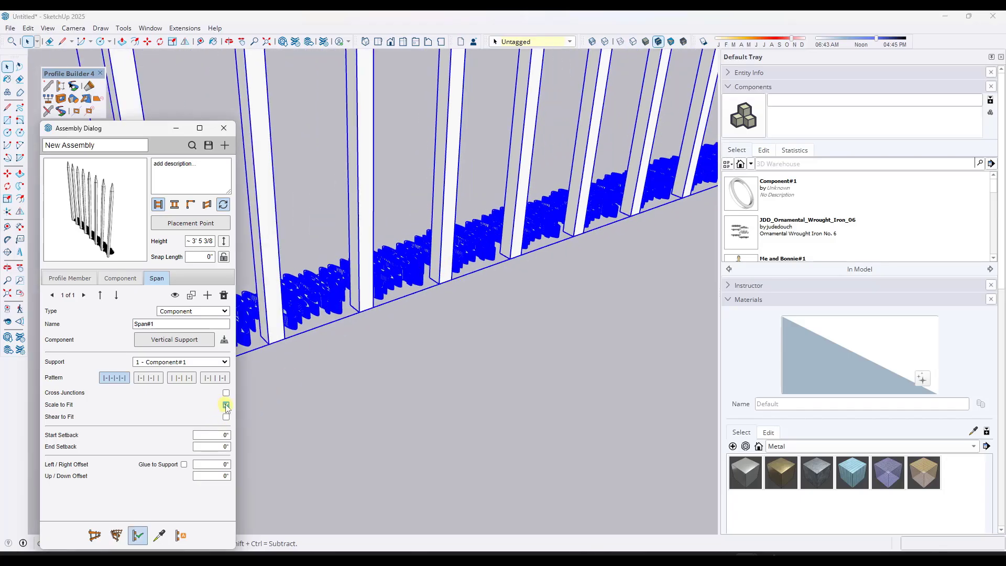
scroll(449, 186, down, 10)
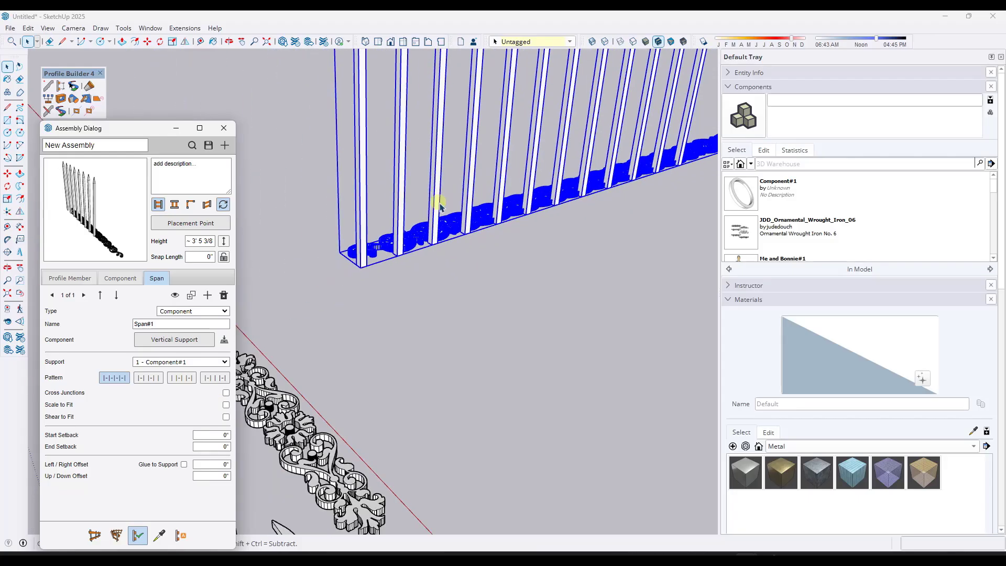
Rotate the loose Vertical Support component about its end in the green-axis plane so that it stands upright
click(629, 266)
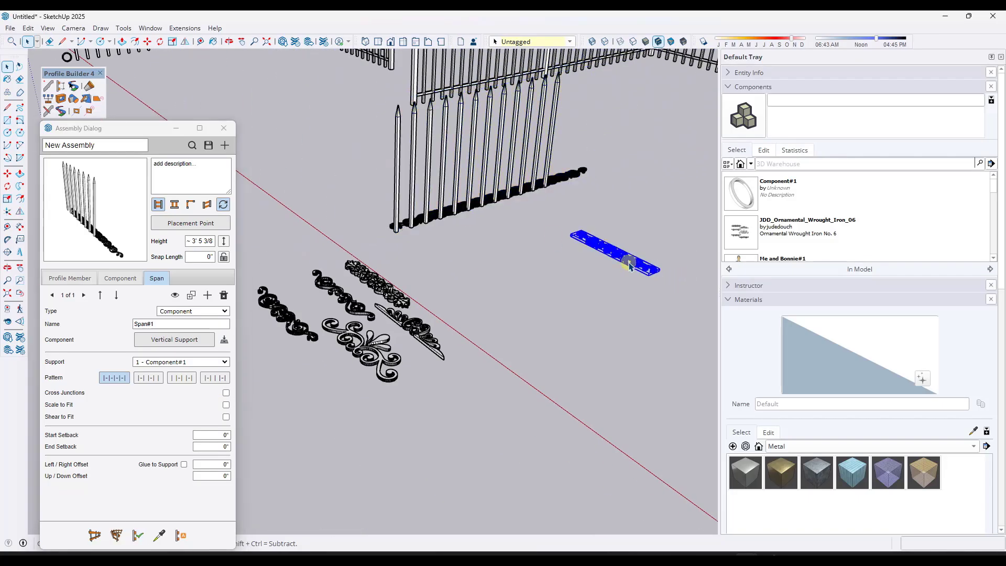
key(q)
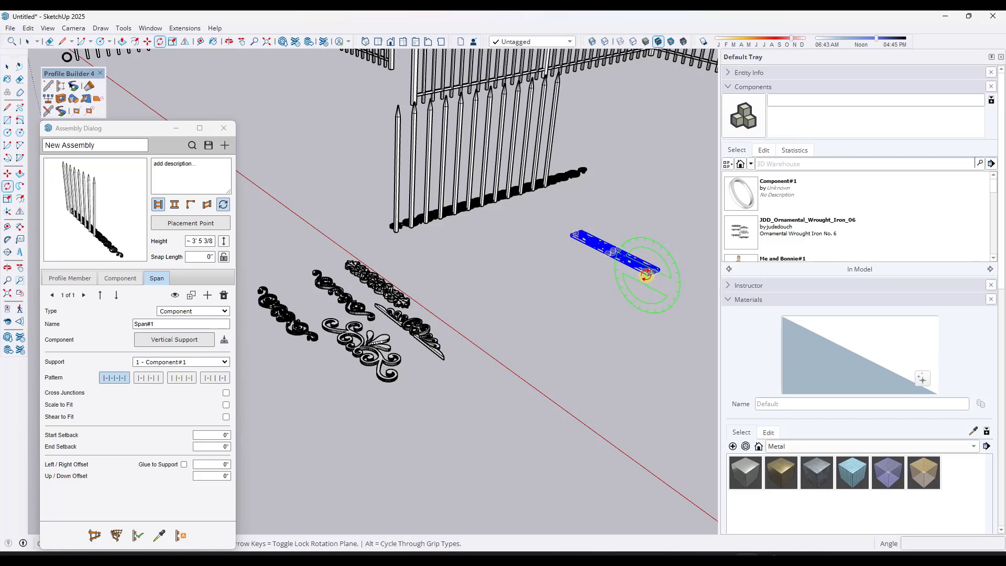
scroll(648, 276, up, 3)
scroll(649, 276, up, 3)
scroll(665, 262, up, 1)
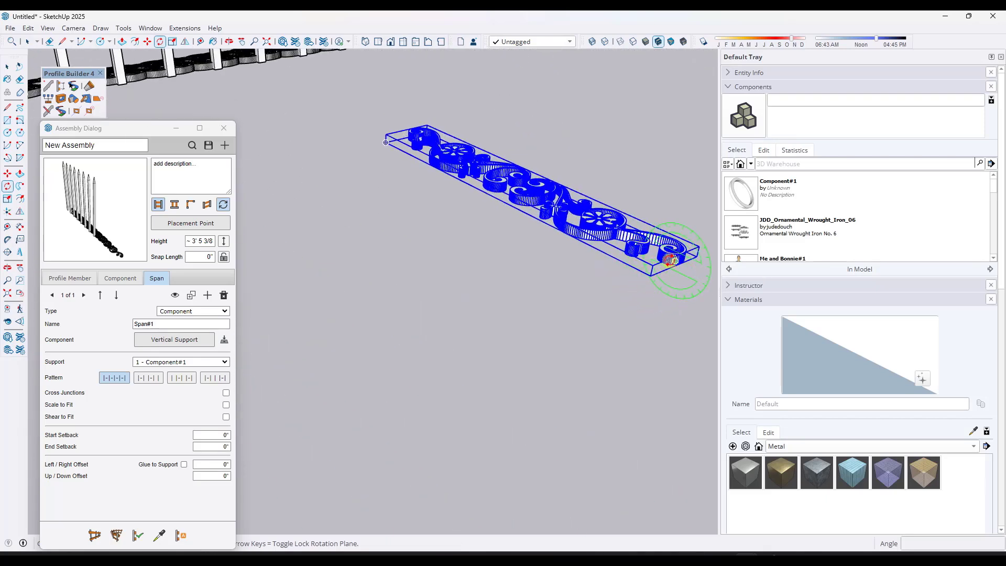
click(675, 262)
click(462, 170)
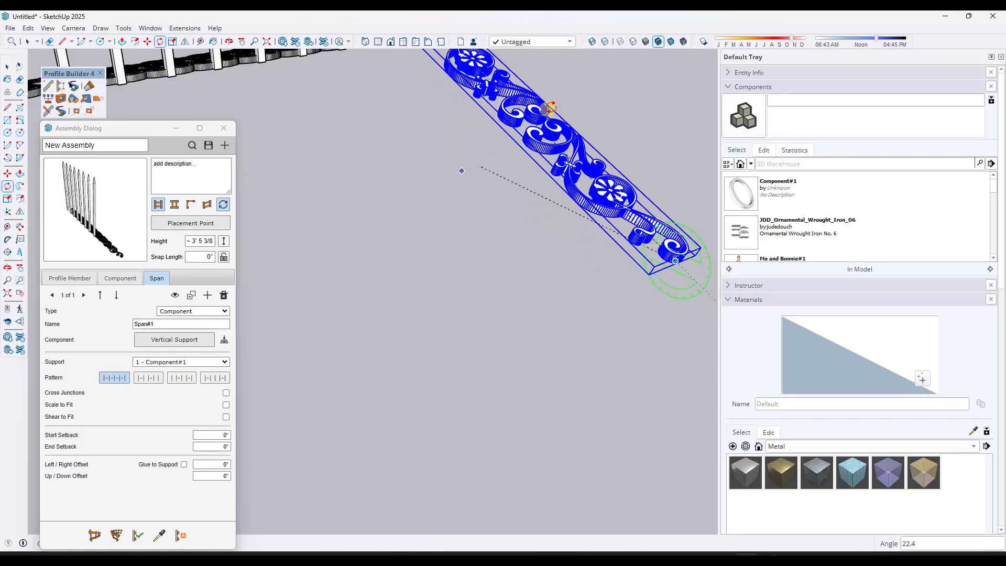
click(694, 134)
scroll(573, 187, down, 5)
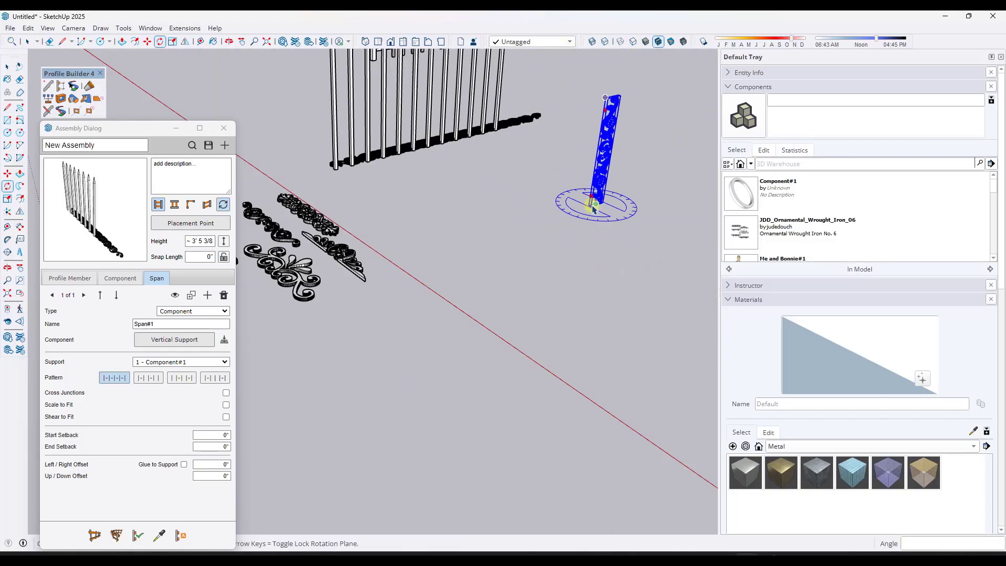
Move the upright Vertical Support component by its lower corner to a spot just in front of the picket run
key(m)
click(590, 207)
click(366, 181)
scroll(353, 157, up, 3)
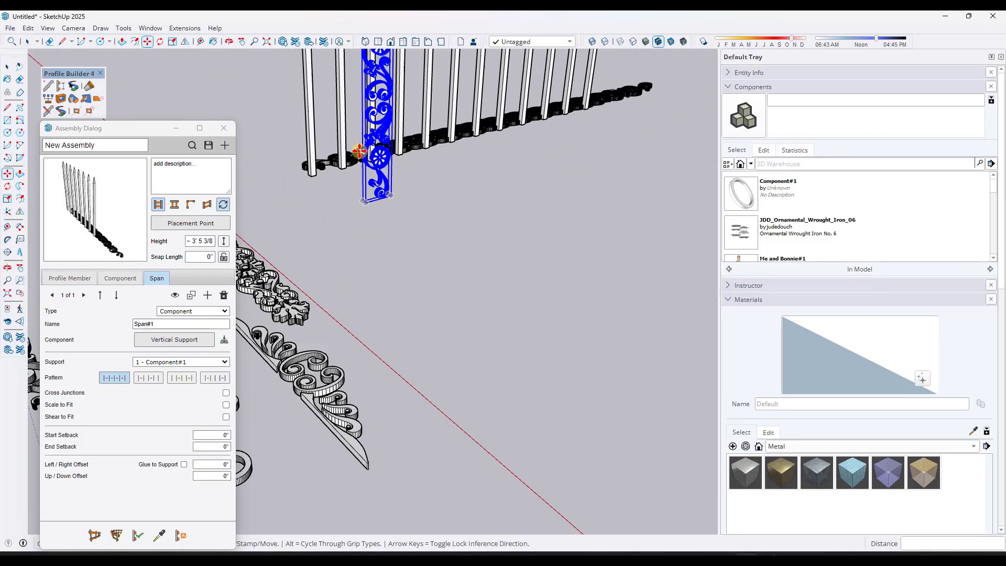
scroll(417, 340, down, 2)
scroll(403, 210, up, 6)
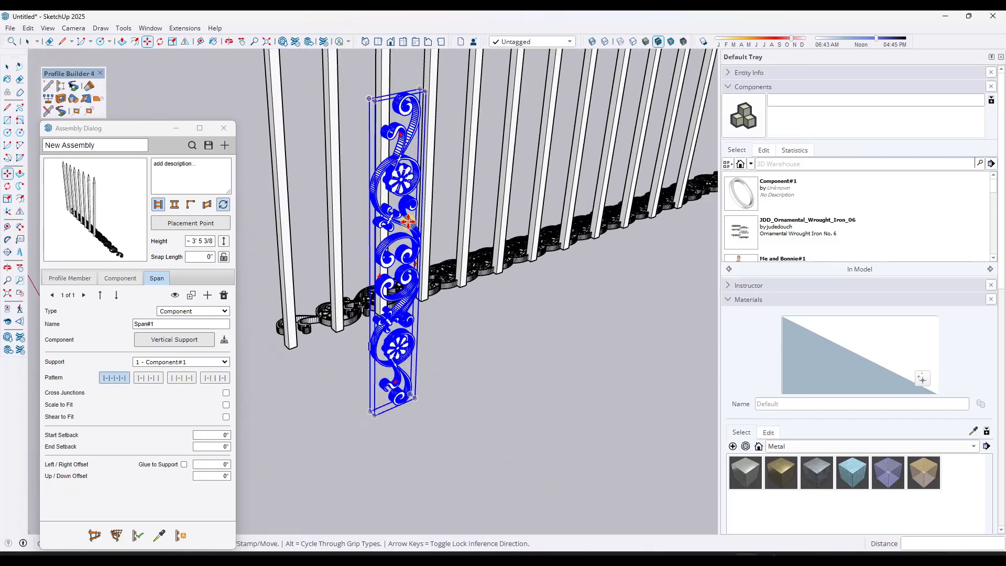
middle_drag(408, 222, 425, 194)
key(space)
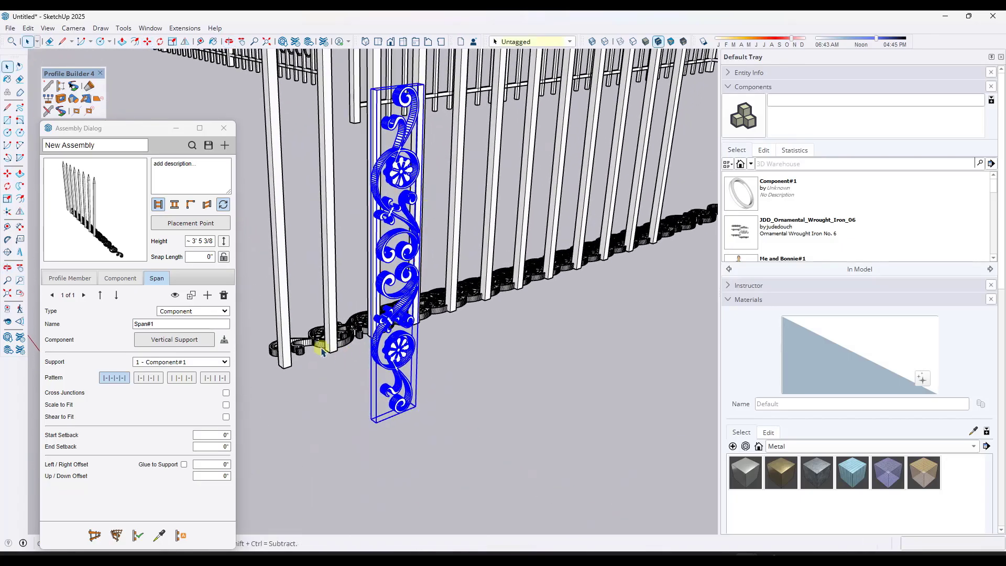
Inspect the Vertical Support component's internal axes and rotate it end for end so its origin sits at the bottom
double_click(398, 359)
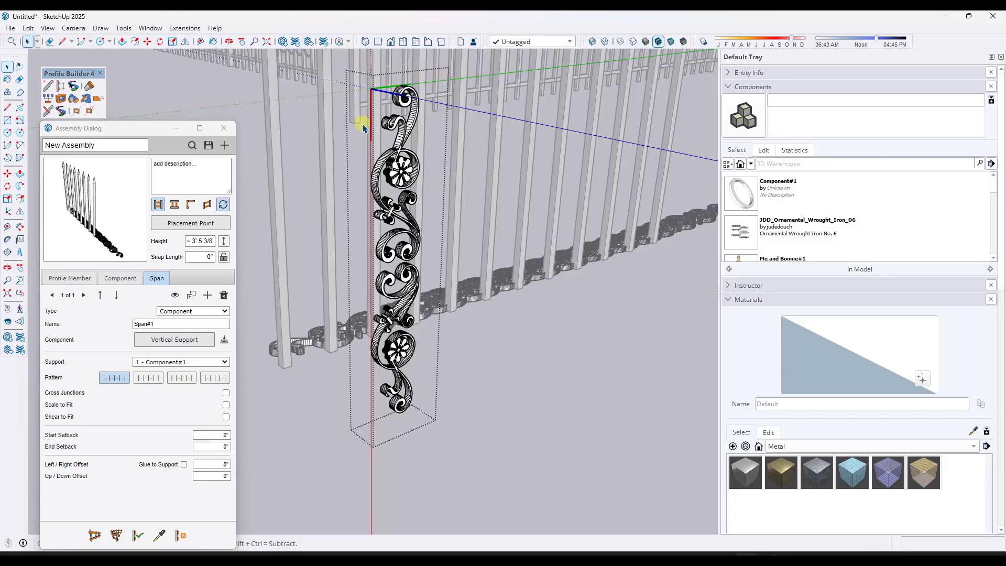
click(485, 331)
click(396, 215)
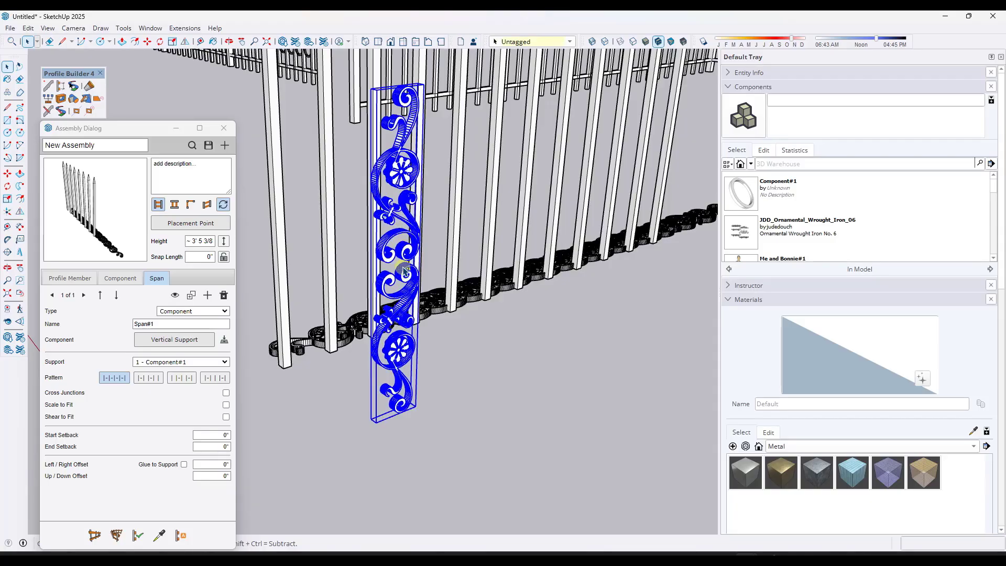
key(m)
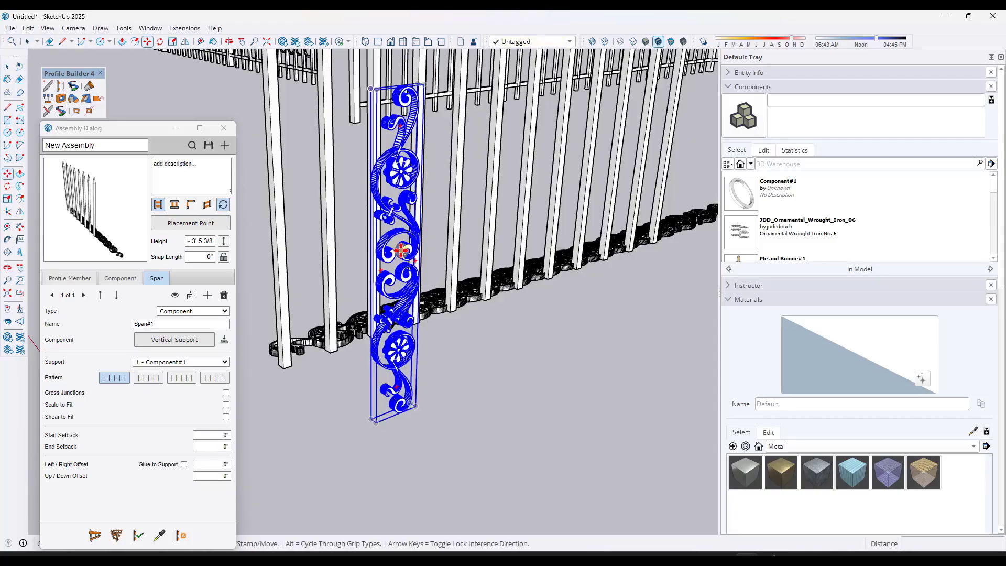
click(400, 124)
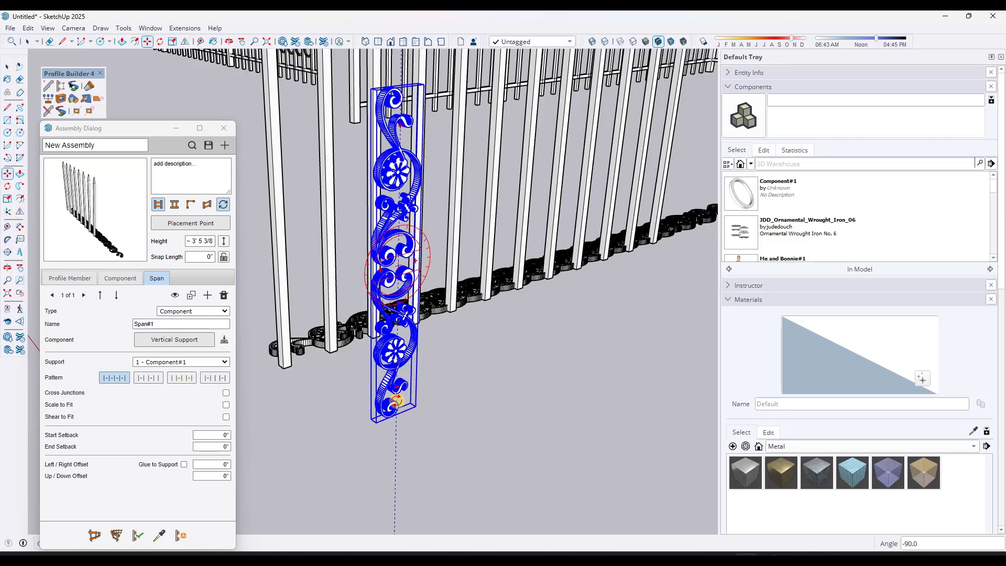
click(396, 401)
key(space)
Reset the Vertical Support component's axes at its bottom corner, with red horizontal across its width and blue upward, and update the component axes to match
double_click(389, 390)
scroll(406, 414, up, 2)
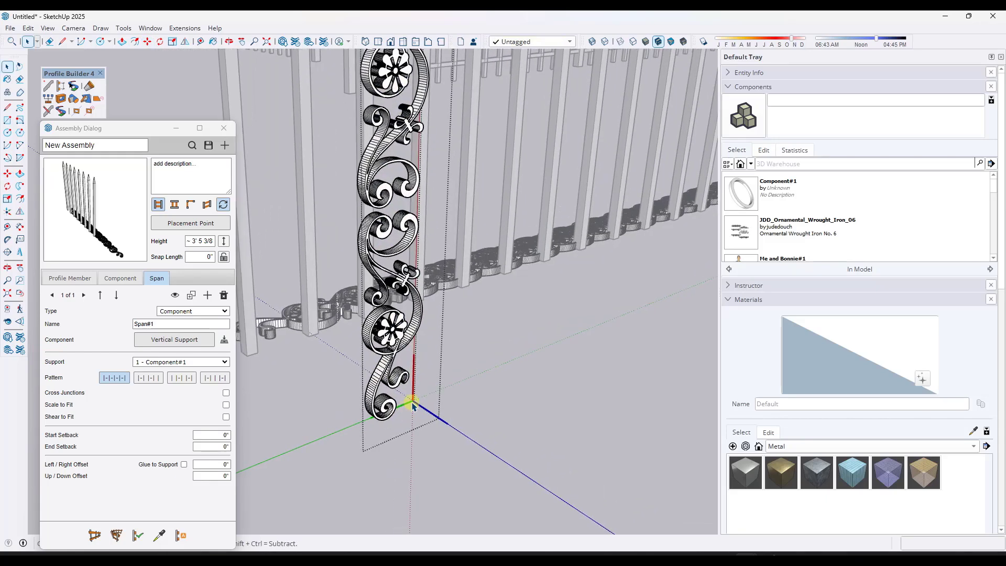
click(7, 211)
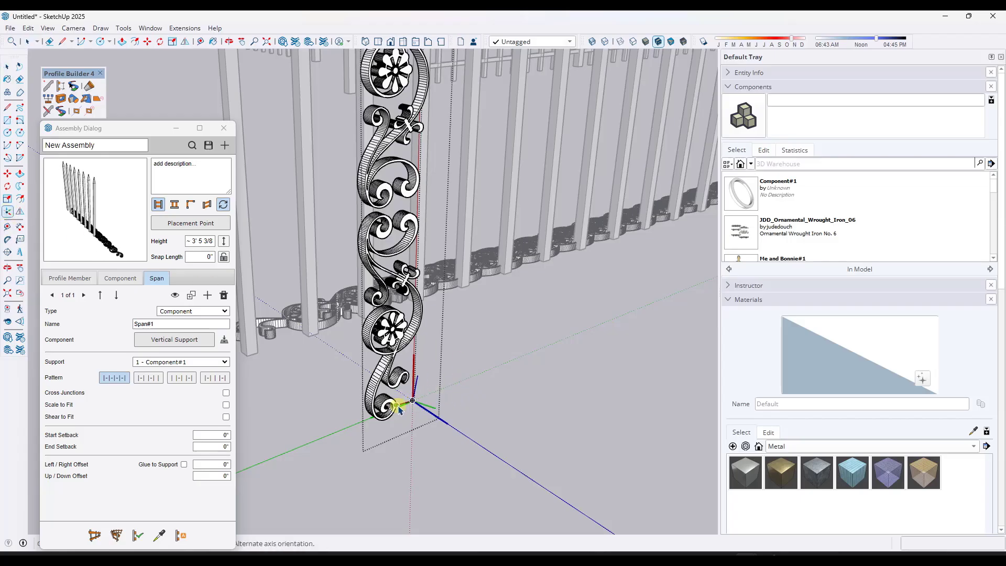
click(412, 400)
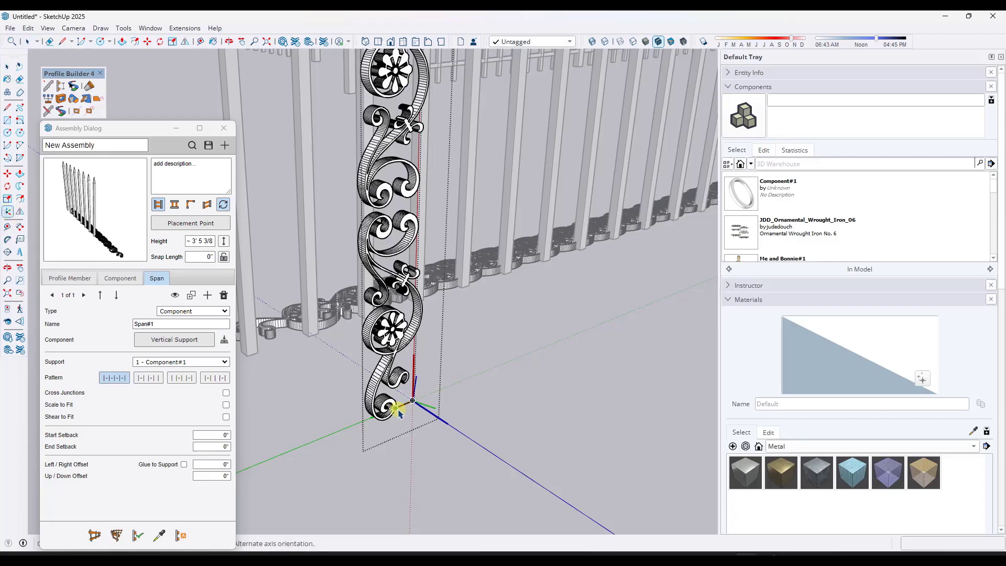
click(306, 455)
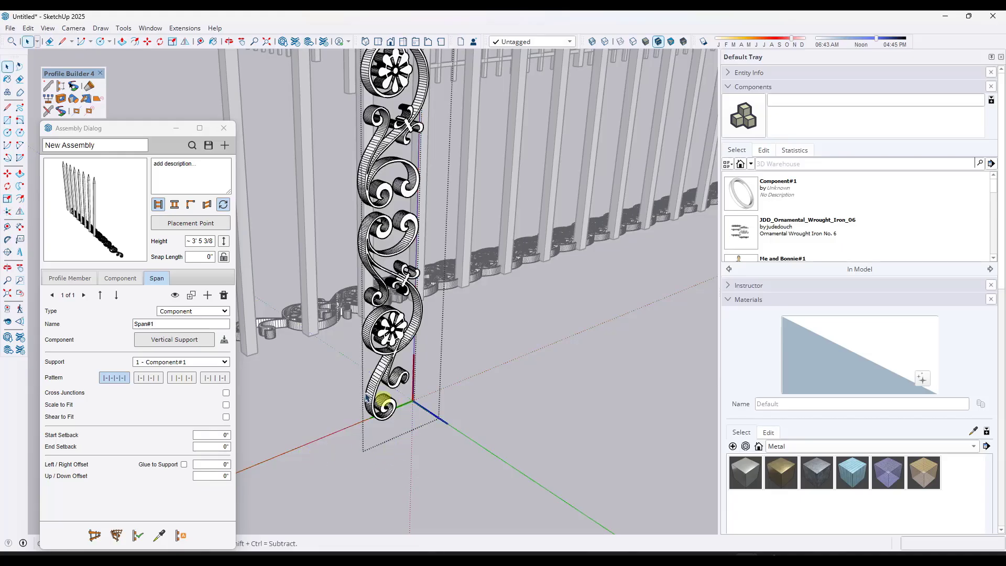
click(8, 211)
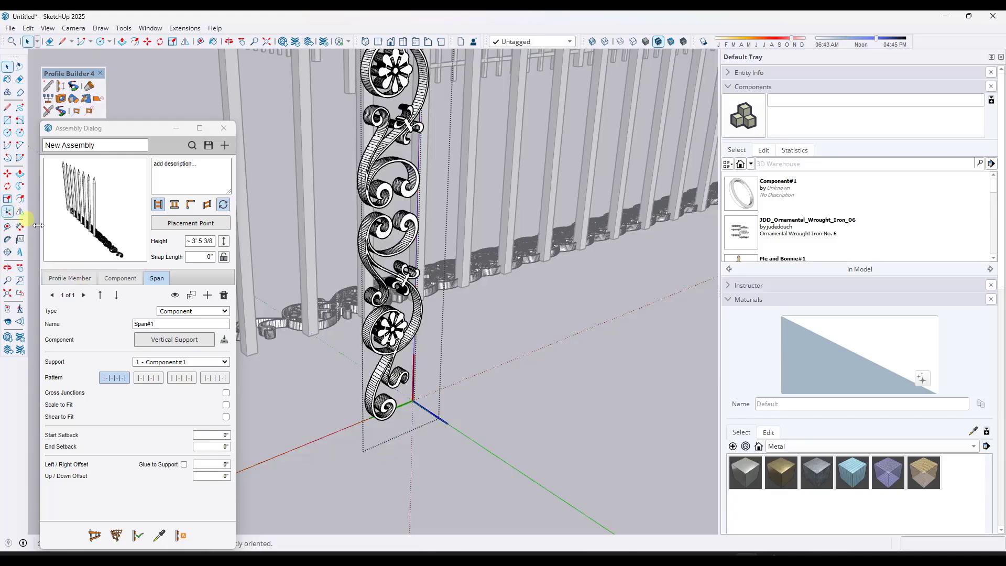
click(413, 400)
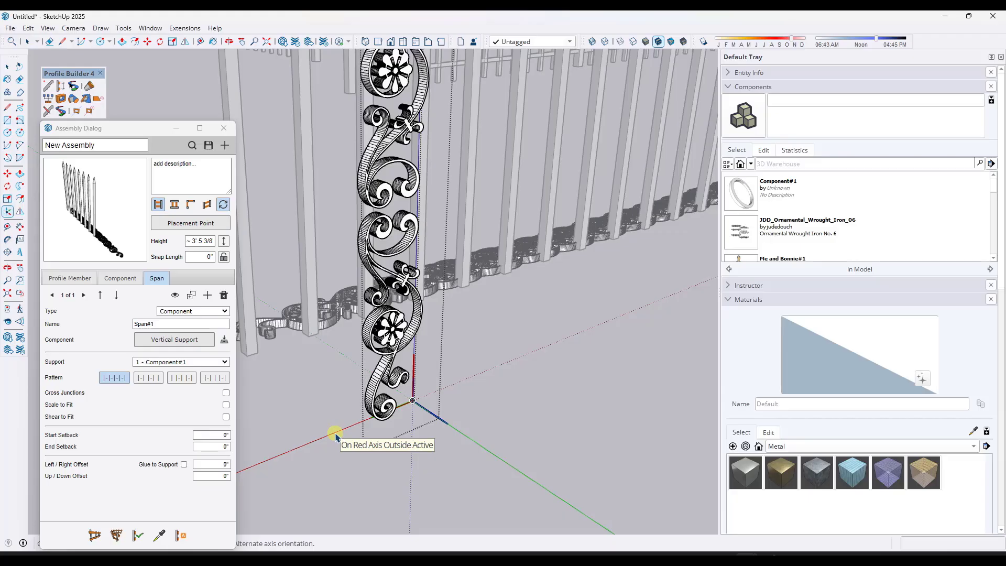
click(335, 437)
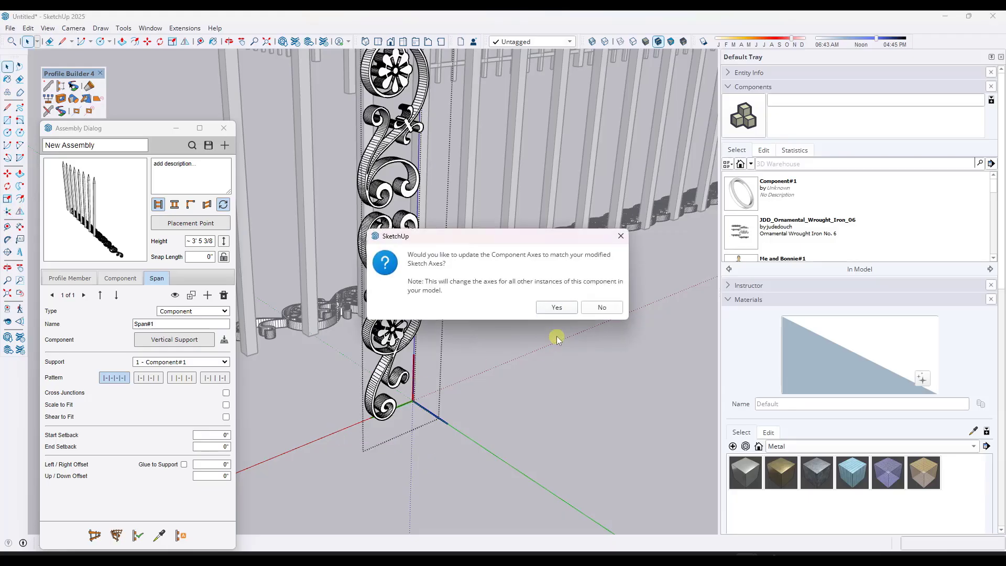
click(557, 308)
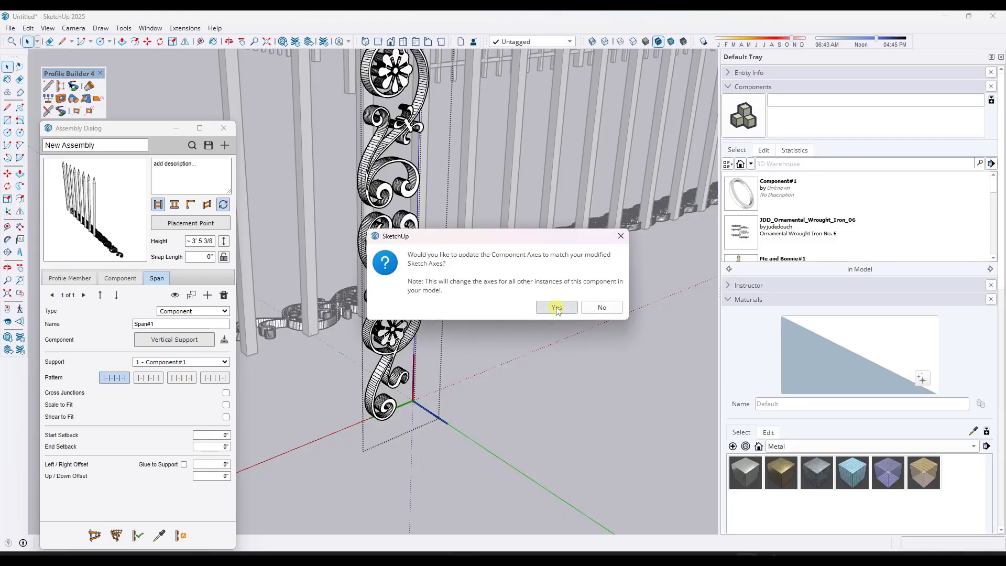
double_click(390, 385)
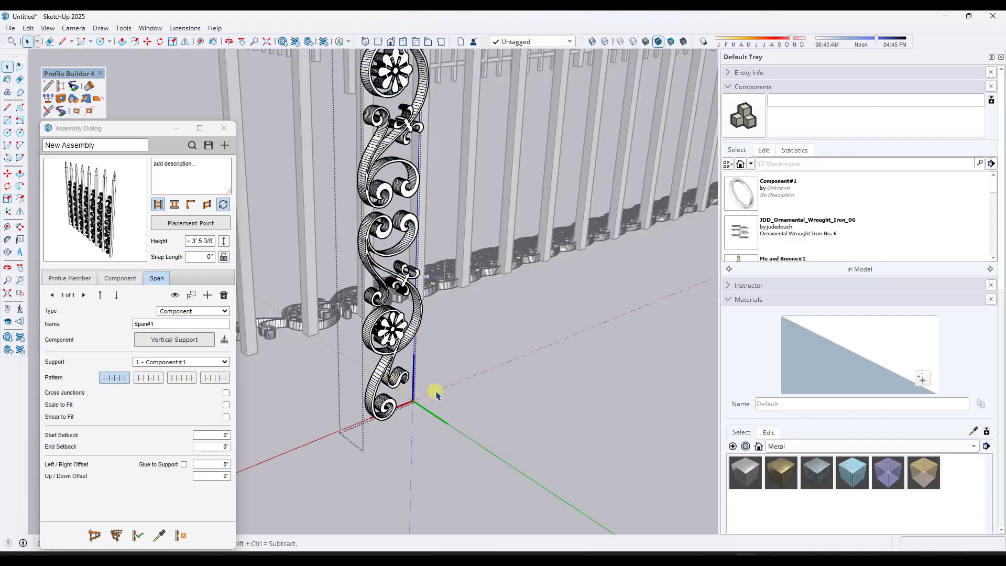
click(517, 365)
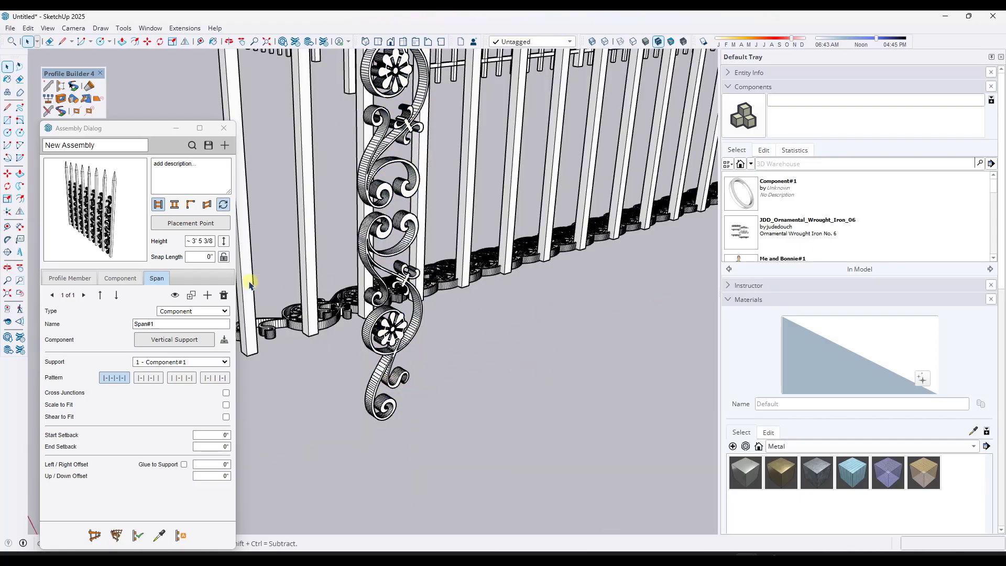
Apply the updated Vertical Support assembly to the existing picket run
click(311, 307)
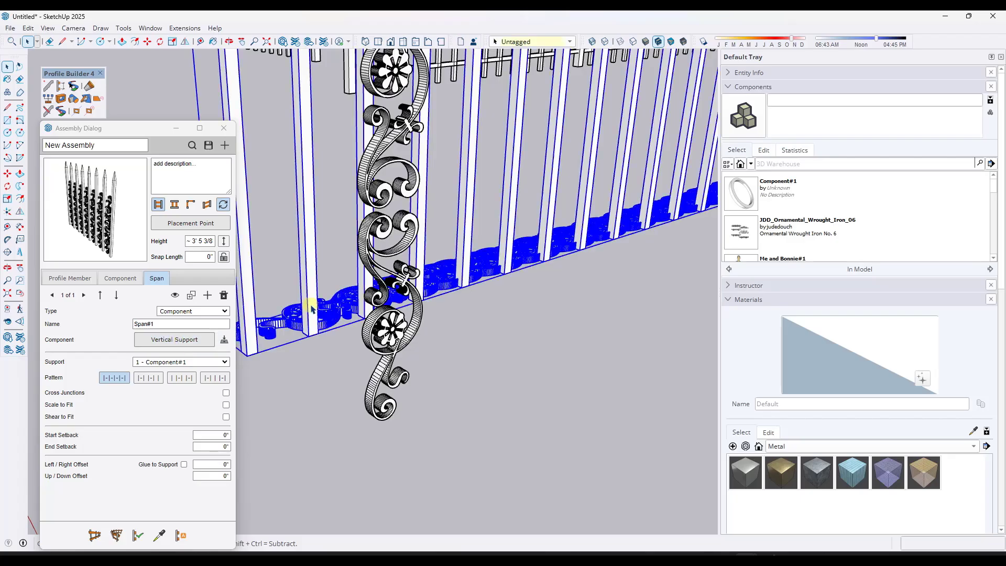
click(137, 534)
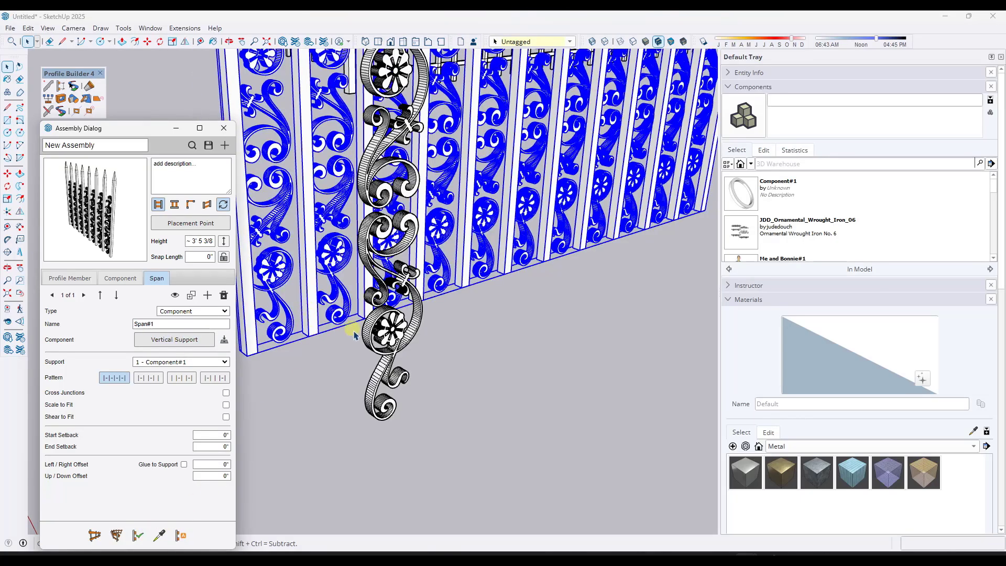
scroll(347, 357, down, 2)
scroll(347, 357, down, 2)
scroll(323, 189, up, 4)
scroll(322, 341, up, 3)
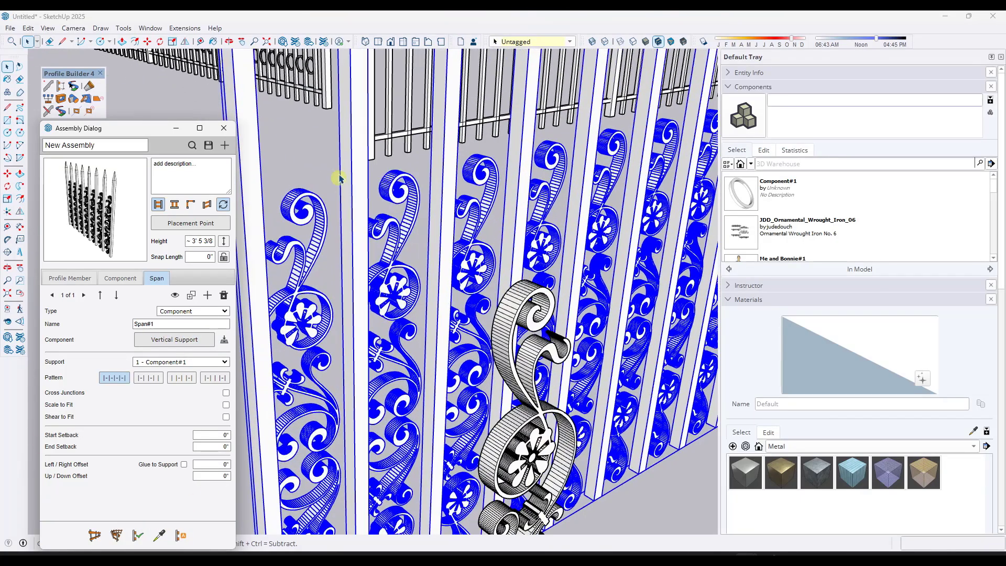
scroll(340, 173, down, 3)
scroll(336, 424, up, 3)
scroll(354, 234, down, 3)
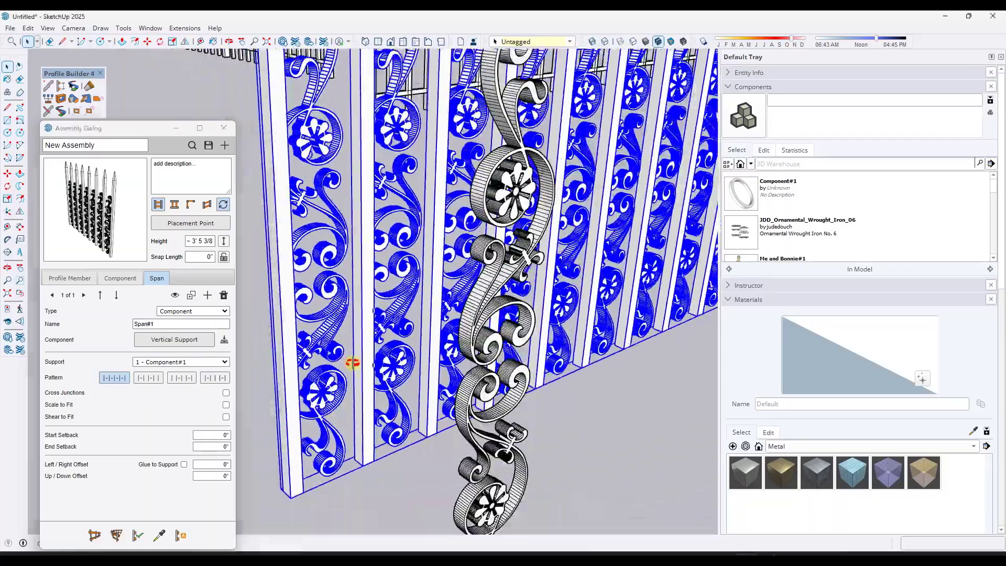
Examine in x-ray mode how the scrolls meet the pickets at the start of the run
middle_drag(352, 364, 267, 316)
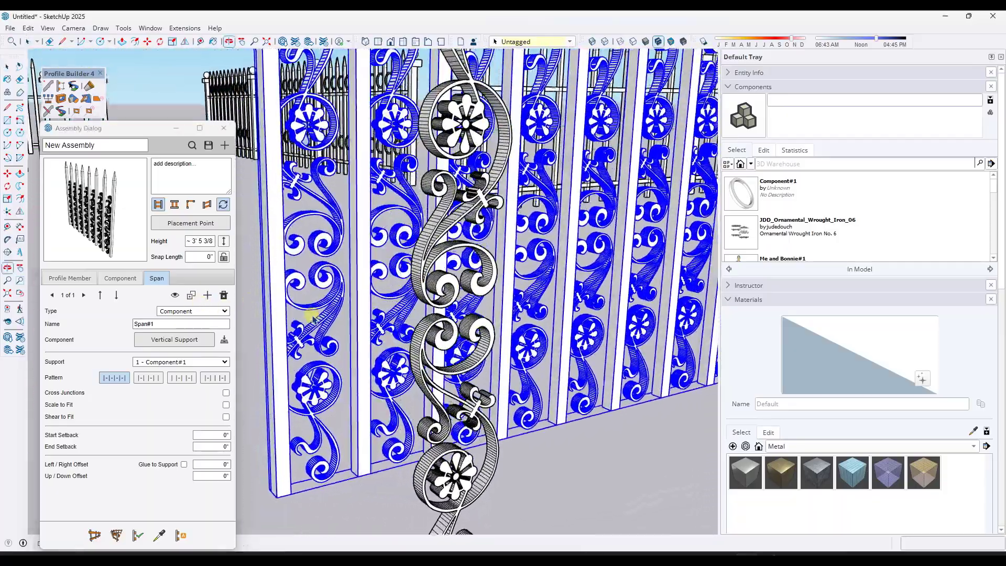
scroll(283, 408, up, 3)
click(283, 408)
click(352, 361)
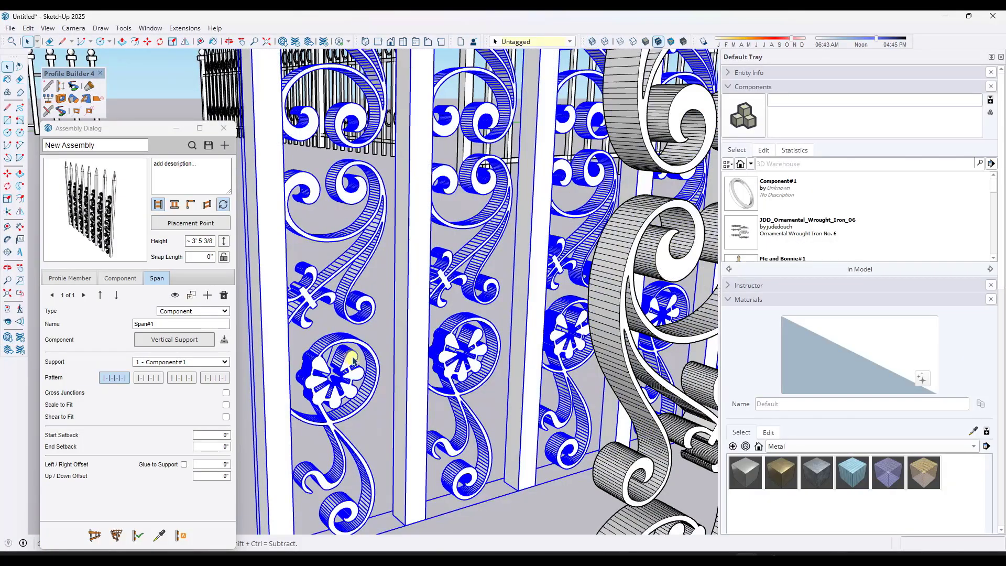
scroll(402, 350, down, 2)
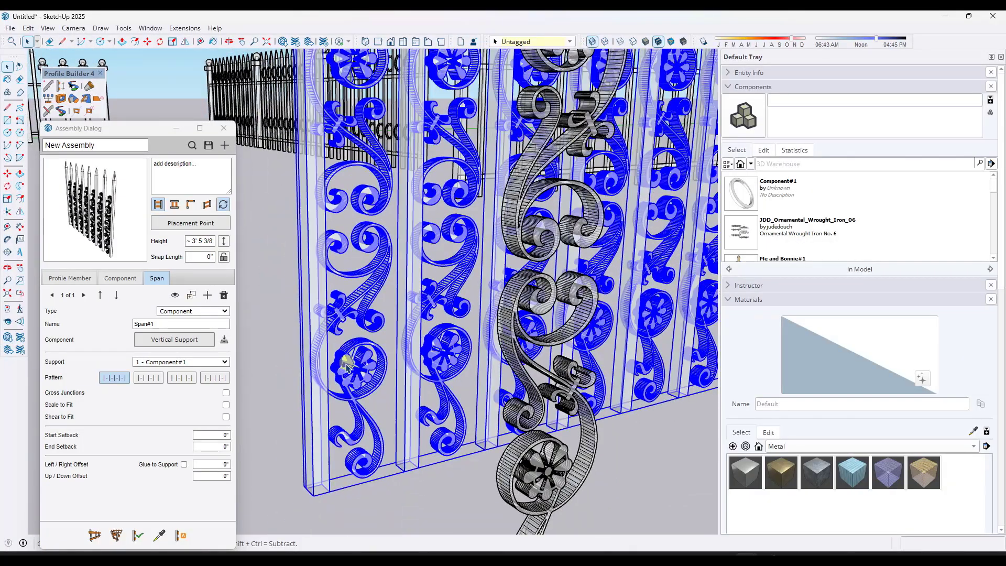
scroll(325, 367, up, 6)
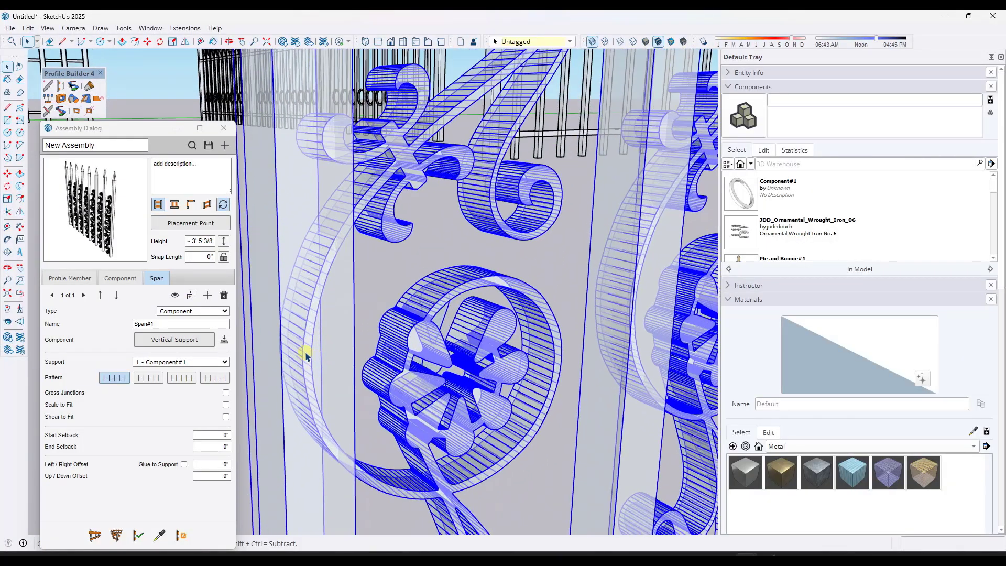
scroll(388, 351, down, 2)
scroll(334, 354, down, 1)
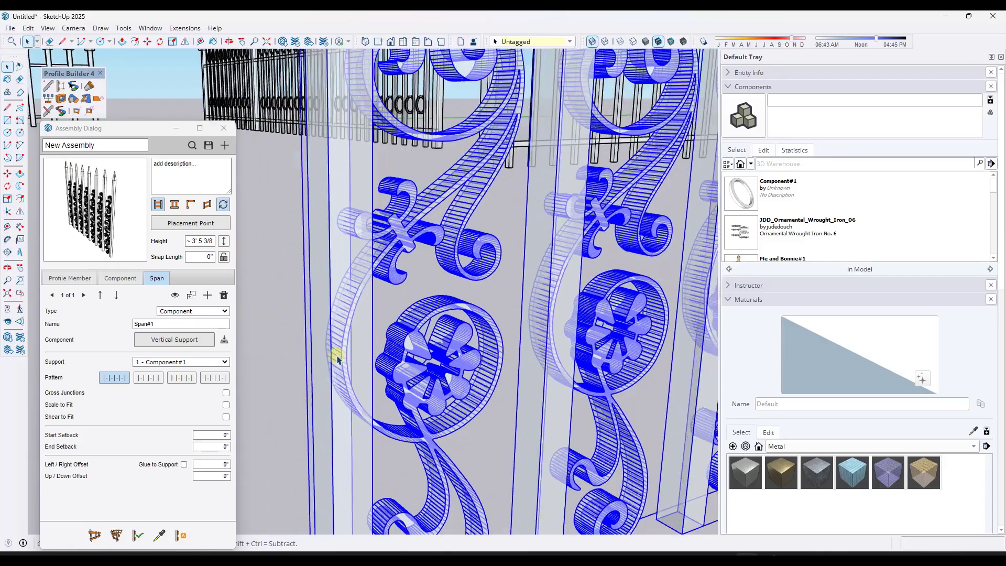
scroll(337, 354, up, 2)
mouse_move(338, 353)
middle_down()
mouse_move(298, 347)
mouse_move(333, 352)
middle_up()
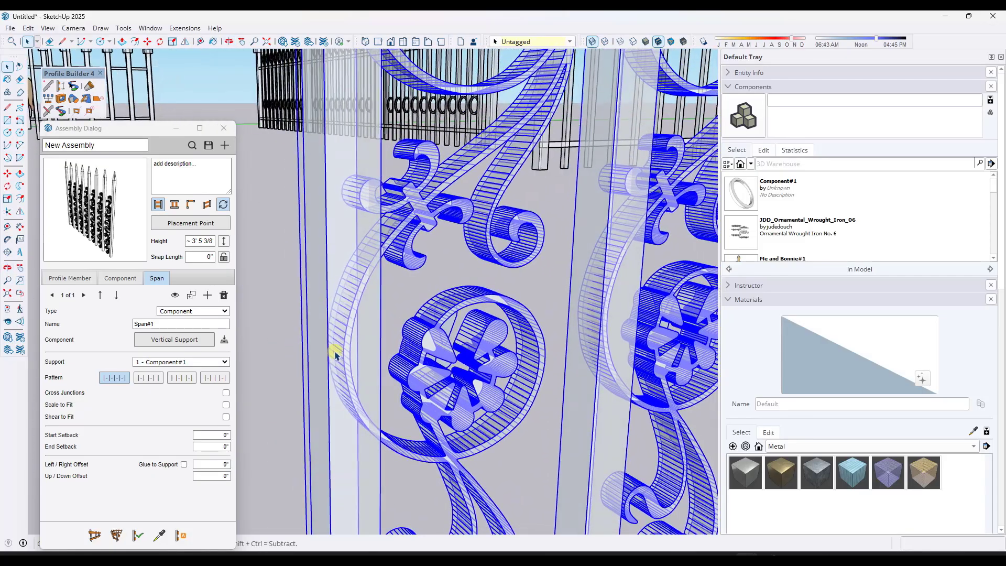
Measure with the Line tool how far the first scroll overlaps into its starting picket
key(l)
scroll(344, 356, up, 2)
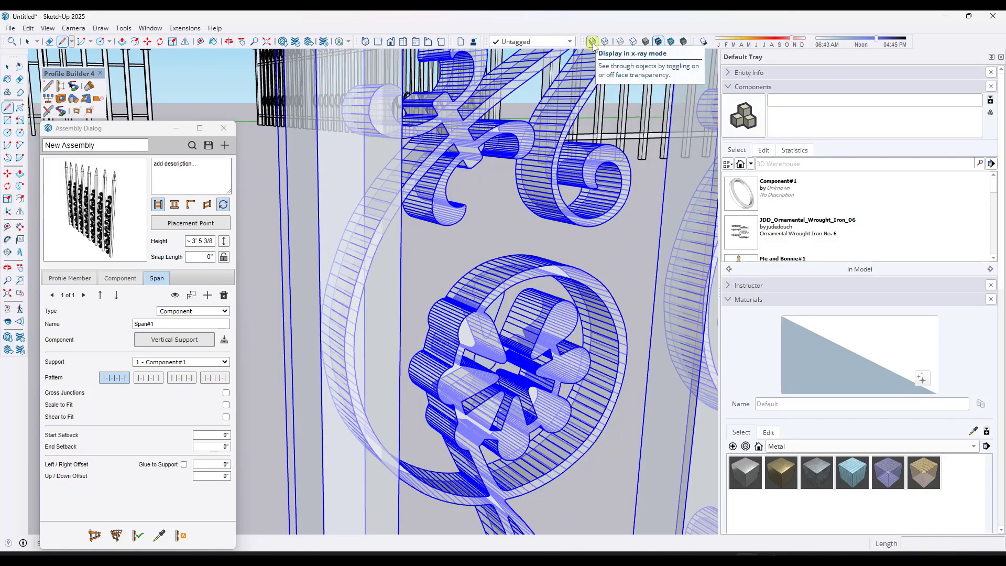
click(344, 357)
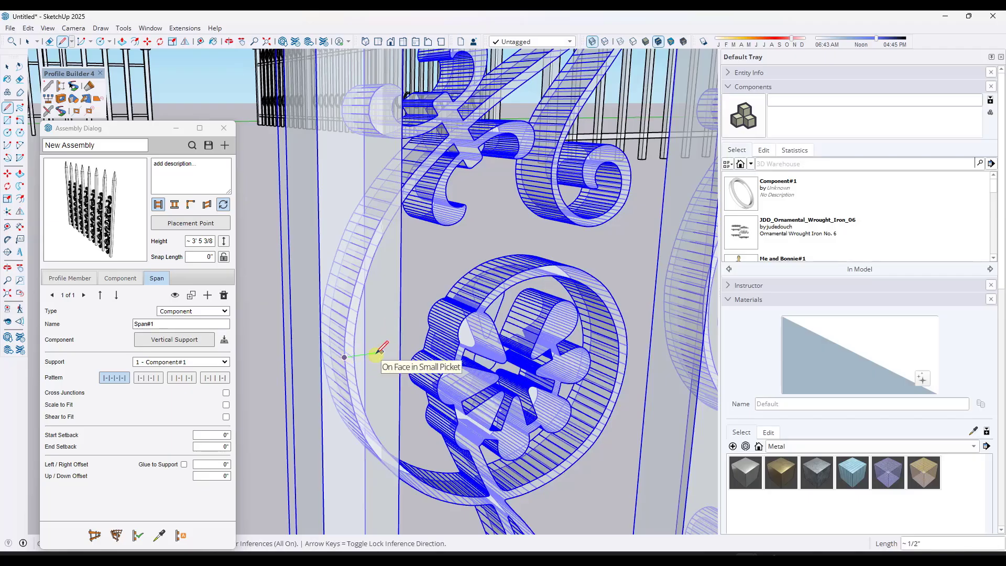
key(space)
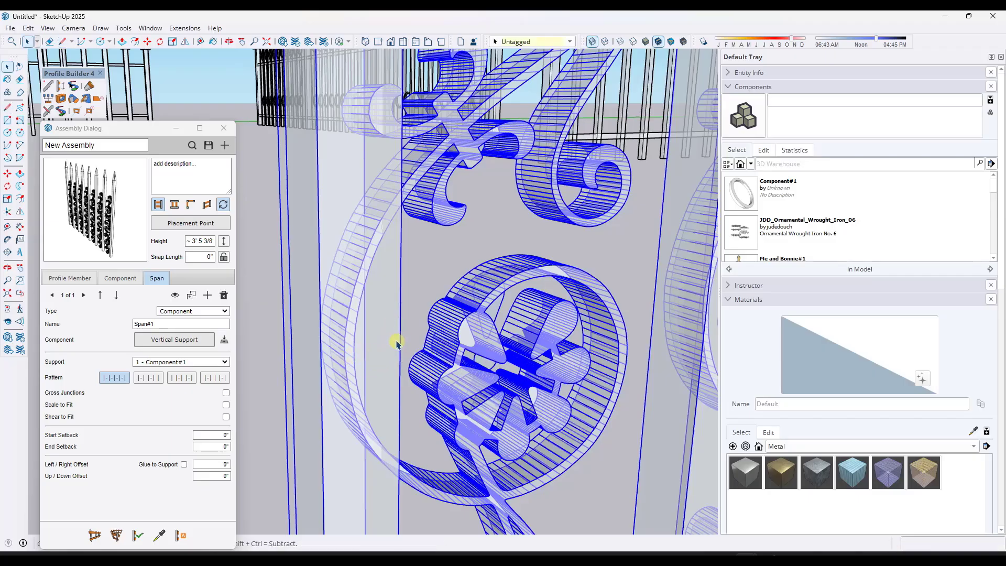
Set the Vertical Support span's Start Setback to 1/2" and apply it to the picket run with x-ray off
scroll(395, 330, down, 6)
middle_drag(411, 309, 441, 302)
click(202, 435)
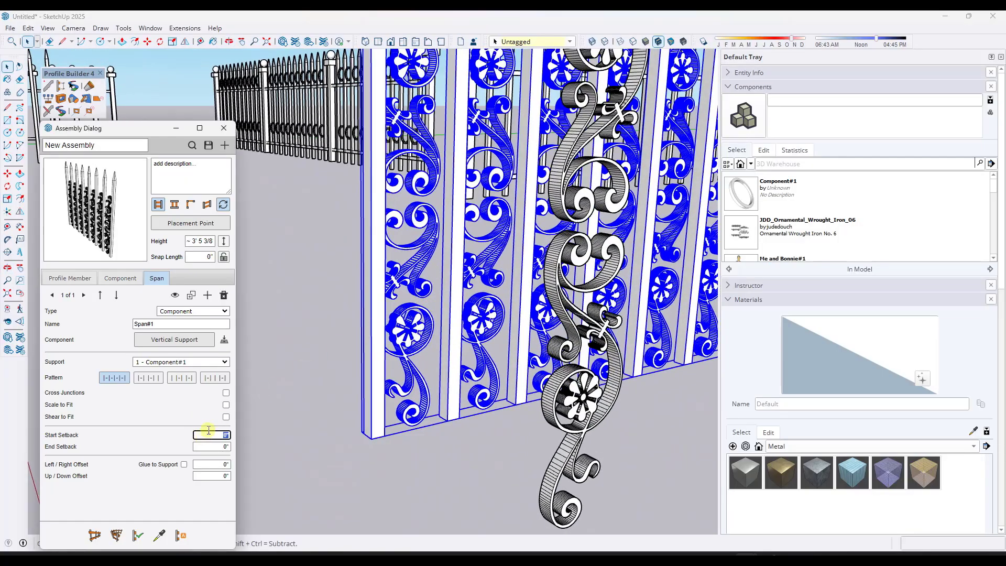
text(1/2)
key(Return)
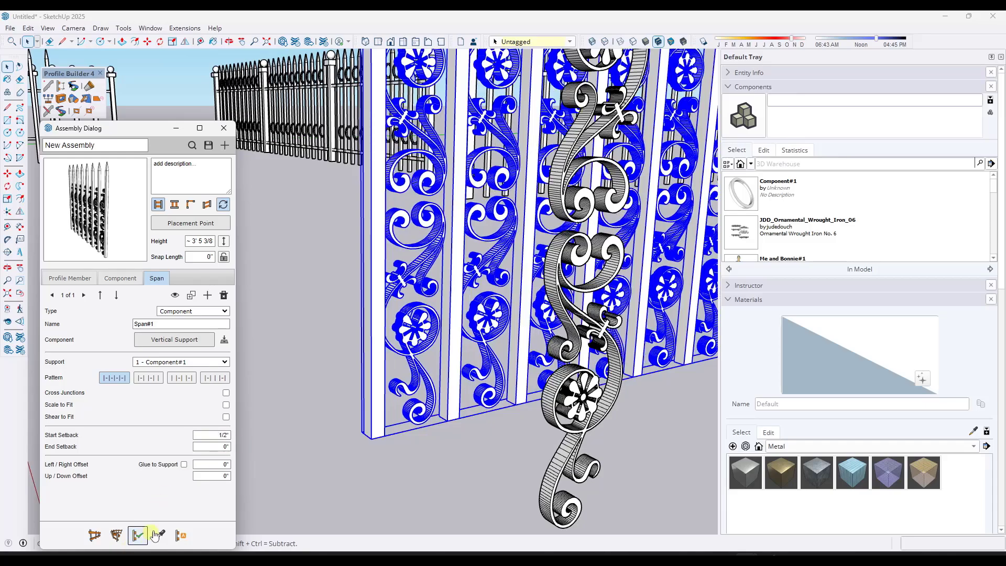
mouse_move(420, 331)
middle_down()
mouse_move(361, 313)
mouse_move(401, 306)
mouse_move(434, 316)
middle_up()
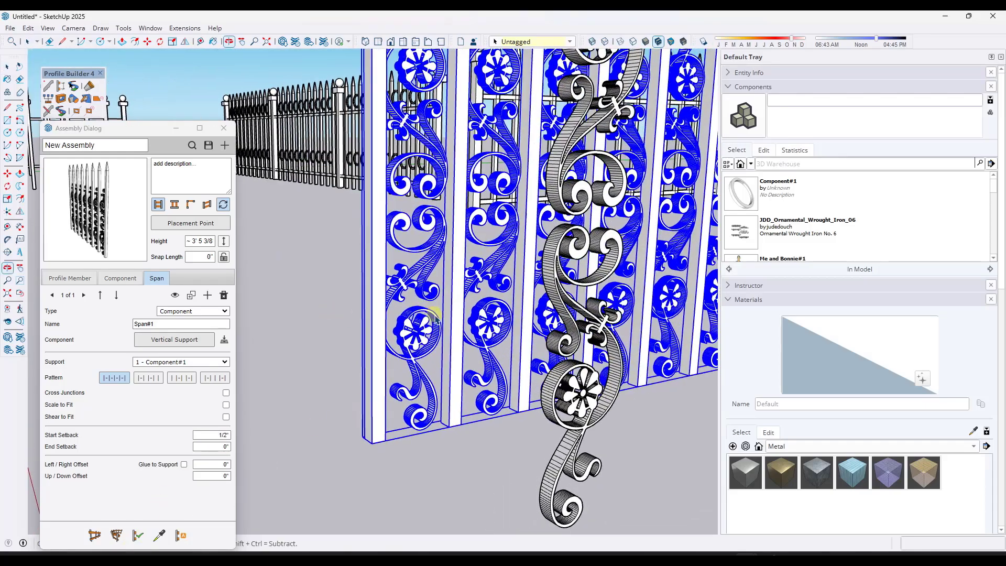
scroll(433, 317, up, 3)
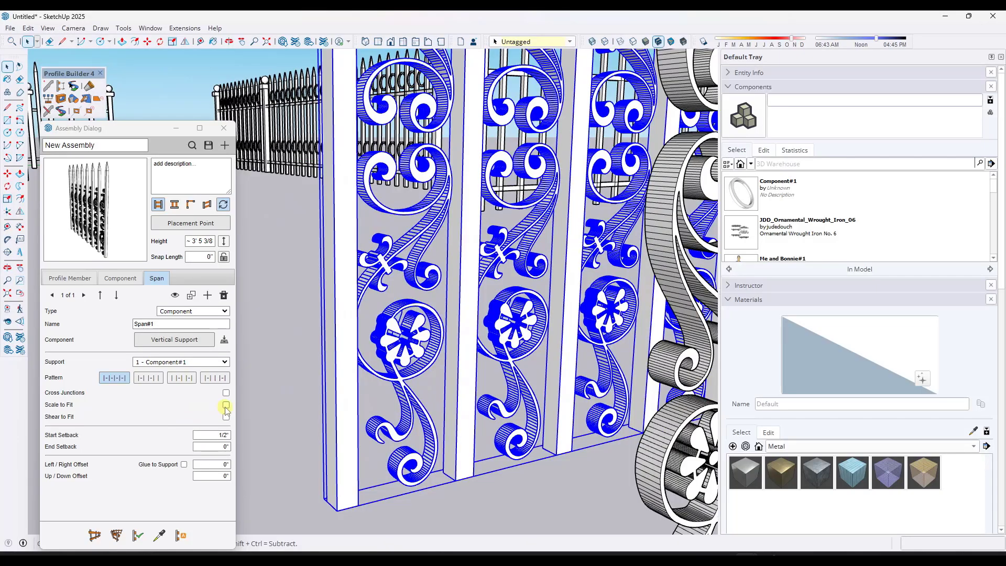
Turn on Scale to Fit for the Vertical Support span and apply it to the picket run
click(226, 406)
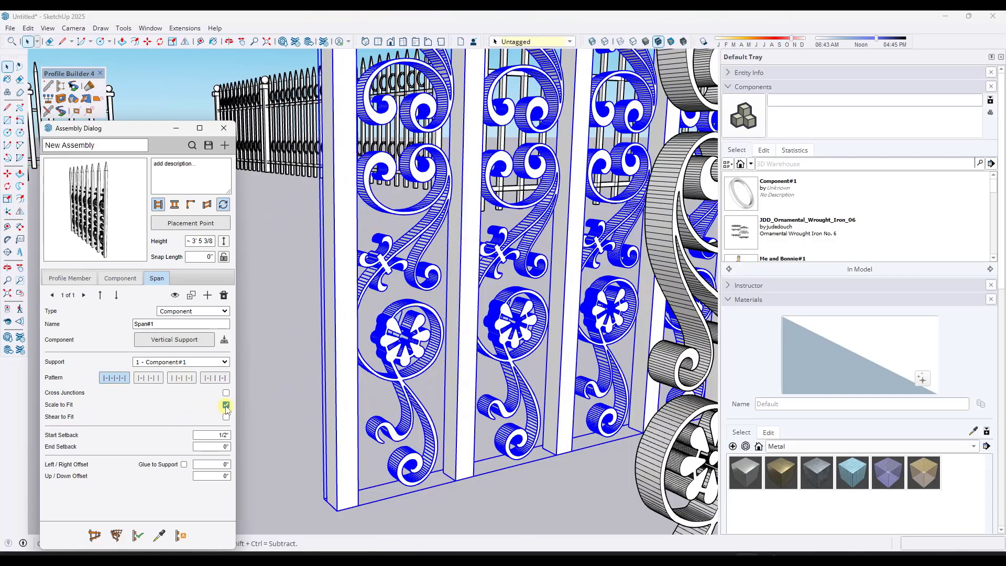
click(147, 539)
scroll(456, 225, up, 3)
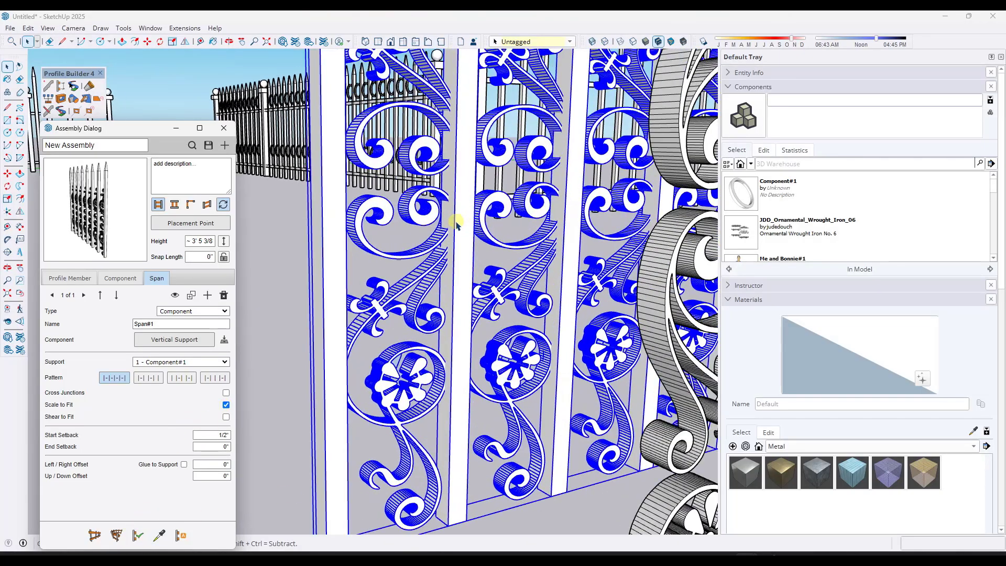
scroll(452, 434, up, 2)
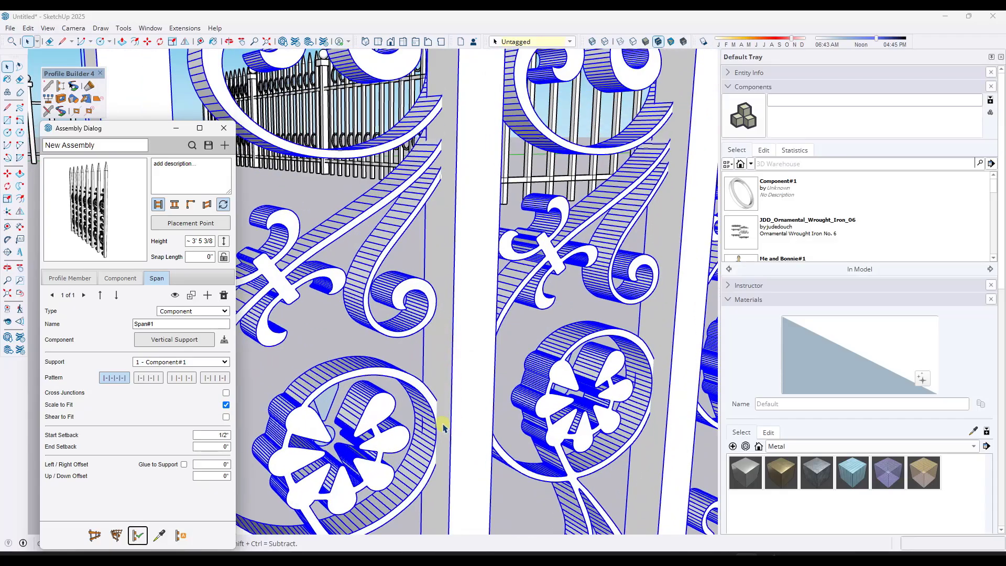
scroll(440, 440, down, 3)
scroll(445, 338, up, 2)
Measure in x-ray mode how far the scroll's far edge extends into the next picket
click(420, 296)
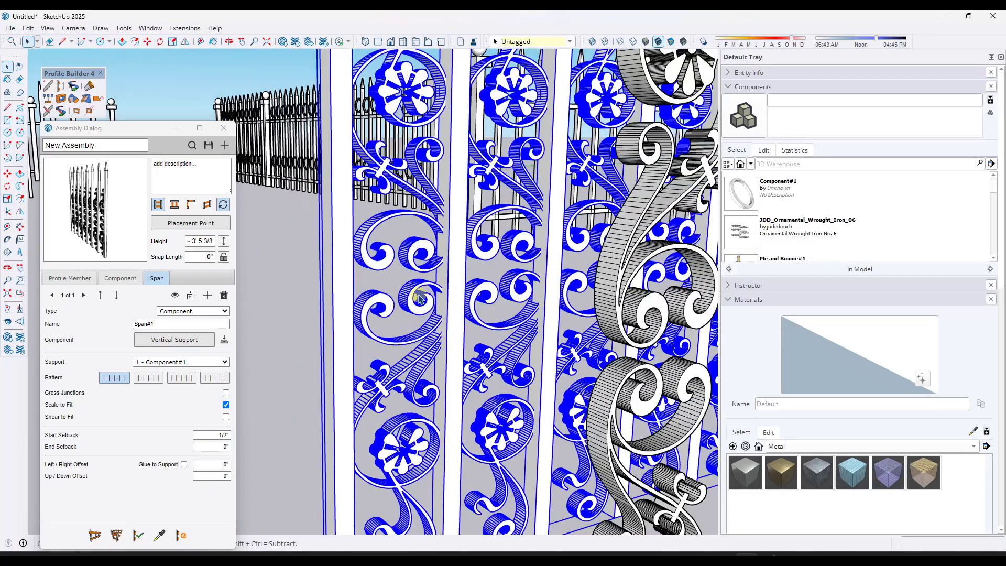
key(x)
scroll(452, 257, up, 3)
middle_drag(449, 242, 413, 241)
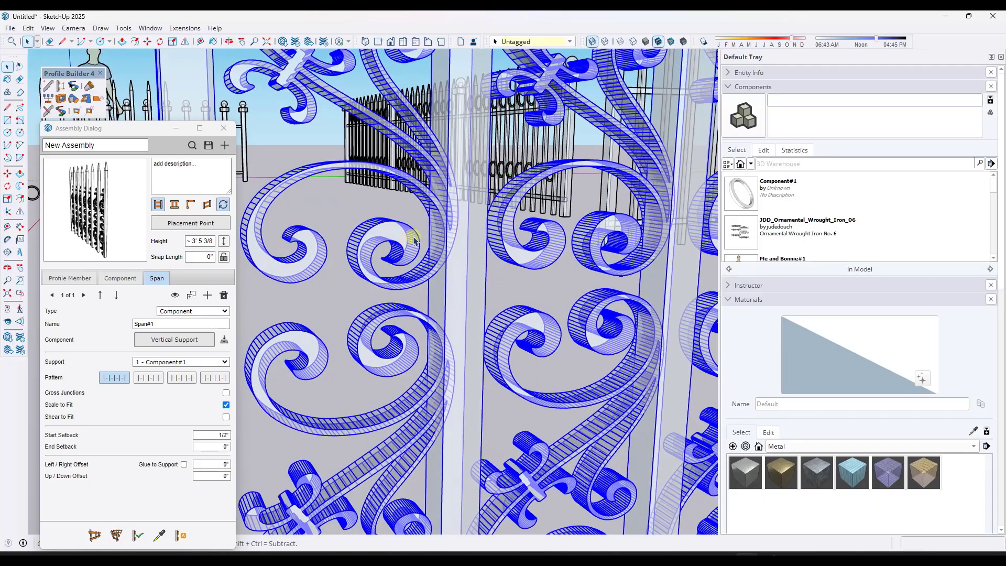
key(l)
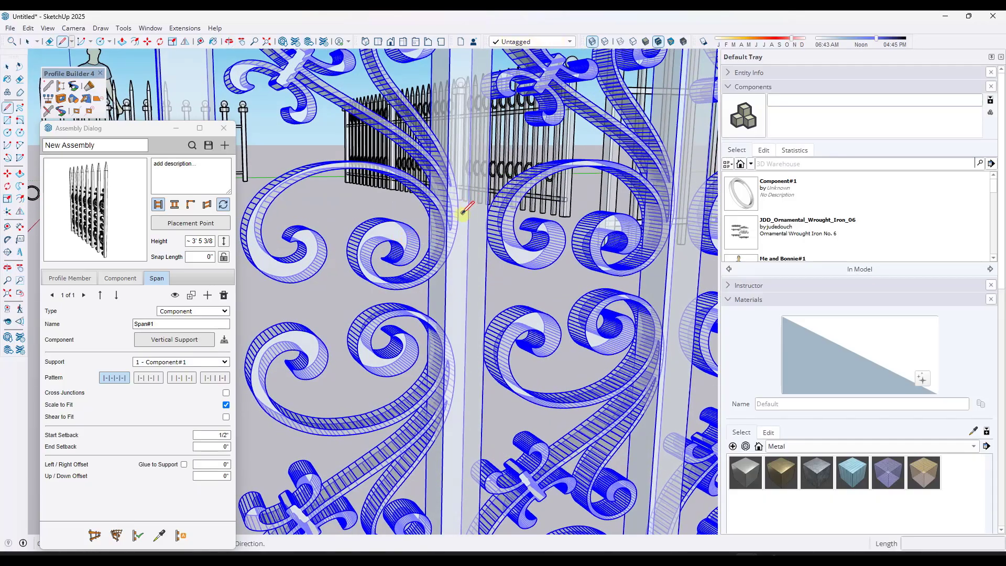
click(458, 216)
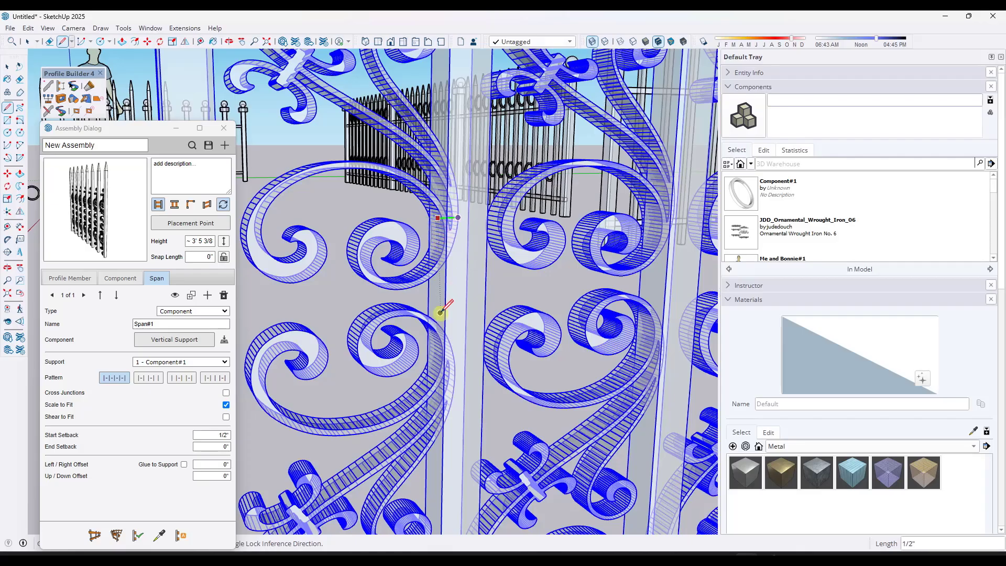
key(space)
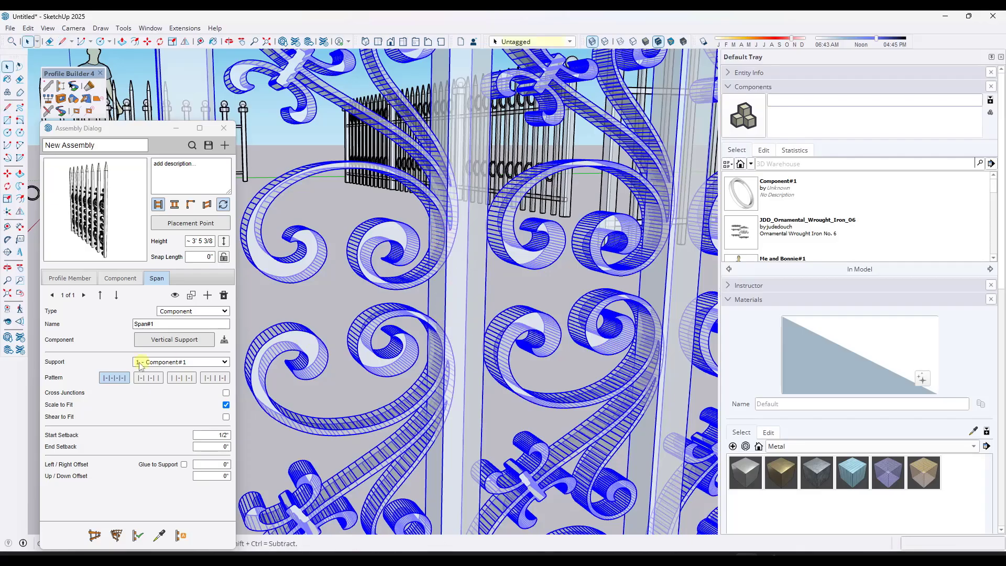
Set the Vertical Support span's End Setback to 1/2" and apply it to the picket run
click(228, 448)
text(1/2)
key(Return)
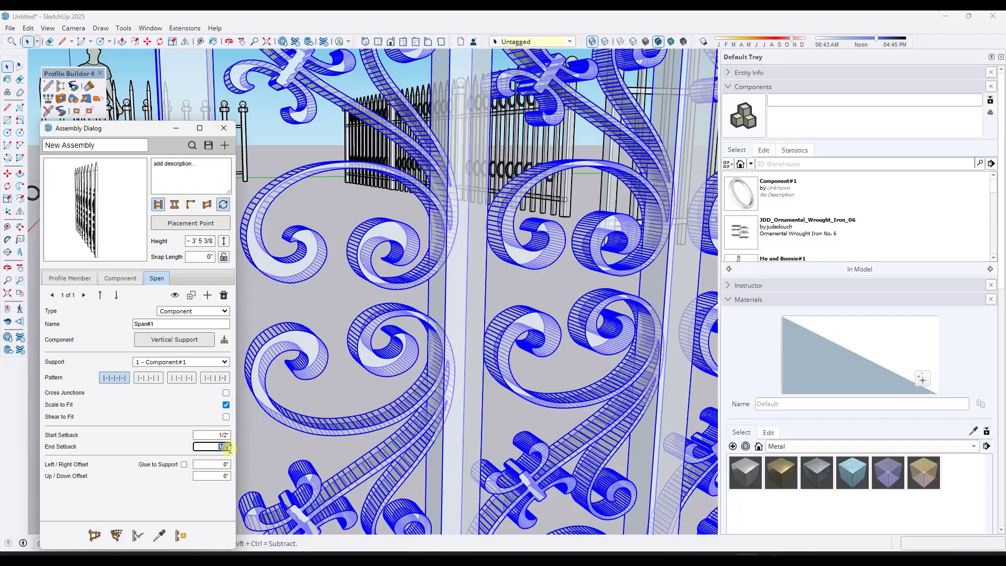
click(139, 536)
scroll(474, 282, down, 6)
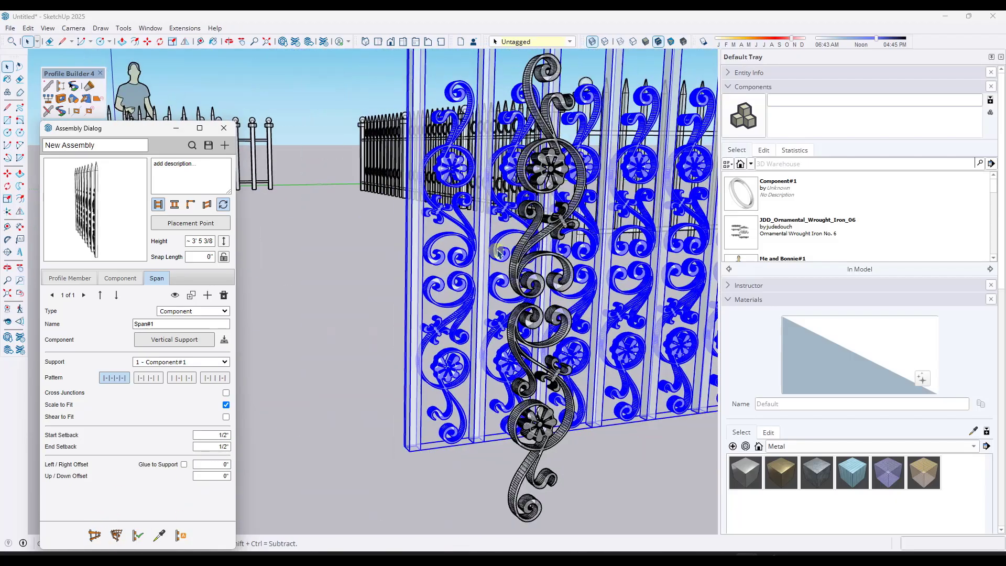
scroll(485, 264, down, 4)
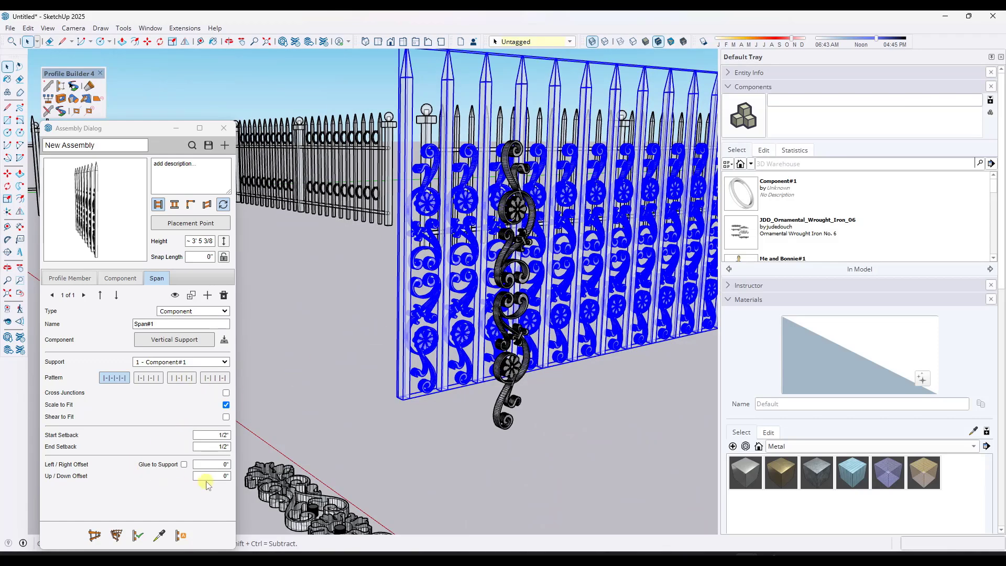
Raise the scrolls with an Up / Down Offset of 4" on the Vertical Support span and update the picket run
click(210, 475)
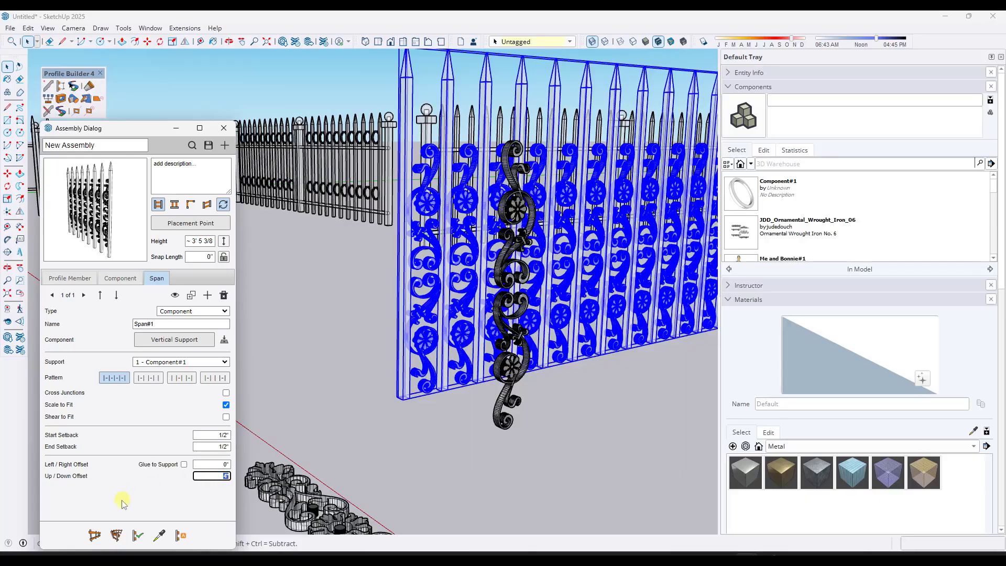
text(4)
key(Return)
middle_drag(453, 280, 402, 272)
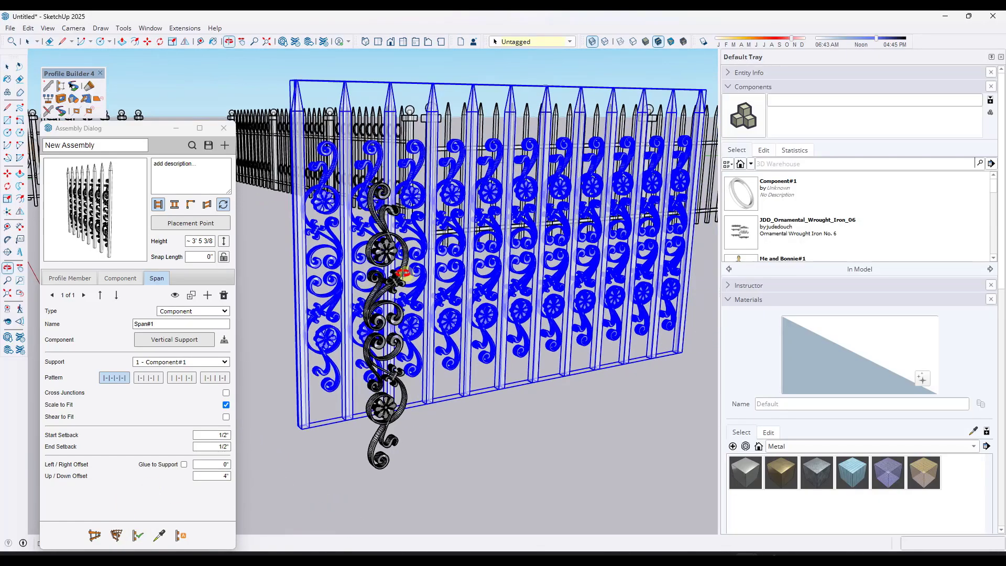
scroll(402, 273, up, 3)
key(space)
scroll(411, 147, up, 2)
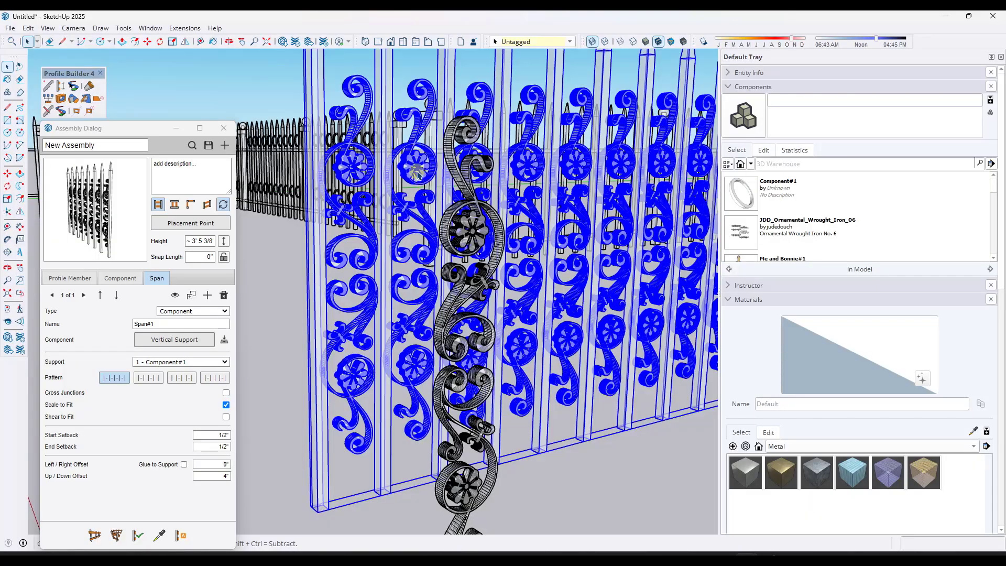
Change the Vertical Support span's pattern to fill every other gap starting with the first, and apply it to the picket run
scroll(418, 171, down, 3)
mouse_move(418, 171)
middle_down()
mouse_move(440, 173)
mouse_move(426, 183)
middle_up()
key(space)
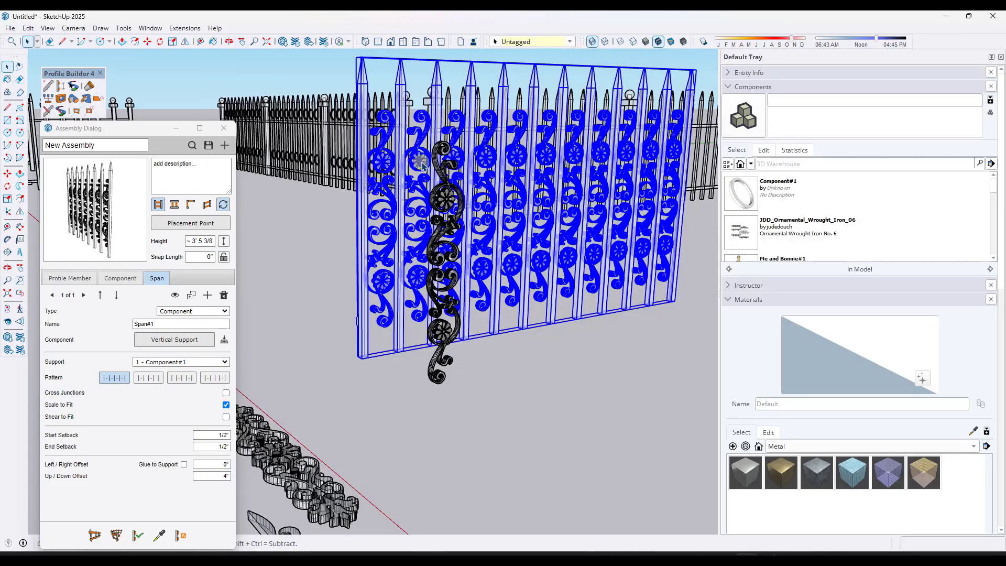
scroll(421, 163, down, 3)
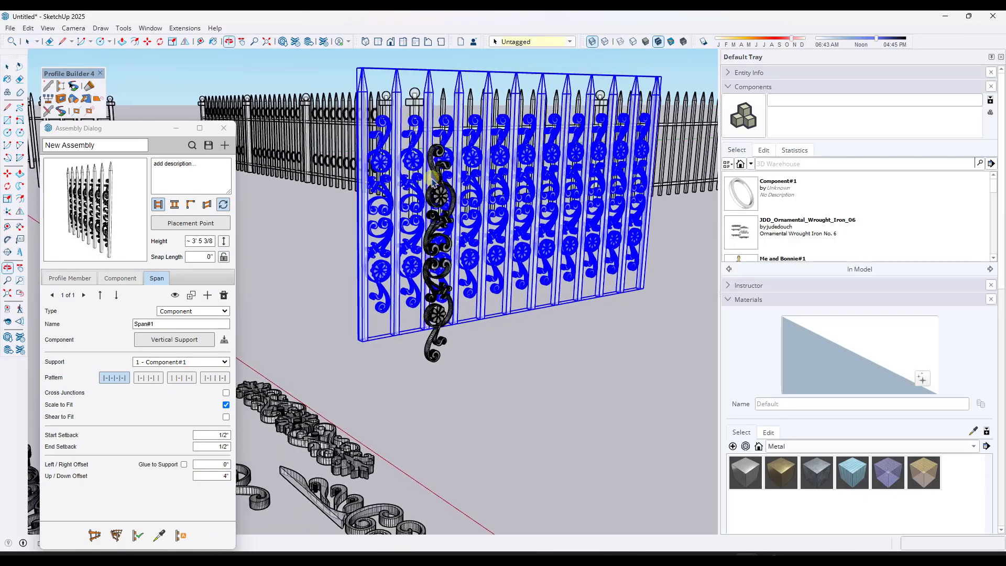
click(146, 378)
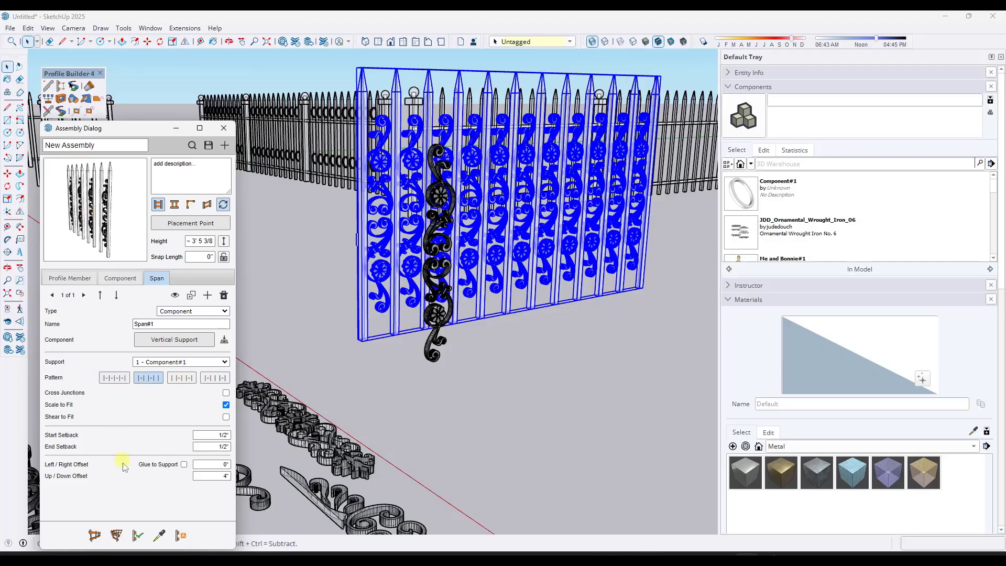
click(136, 535)
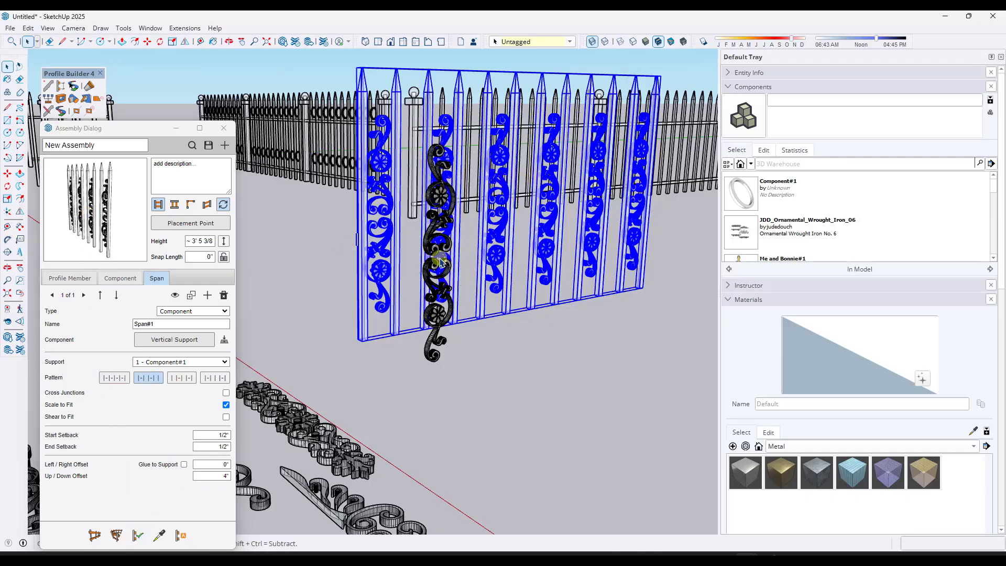
Copy the loose upright scroll beside the original and make the copy a unique component
click(441, 271)
key(m)
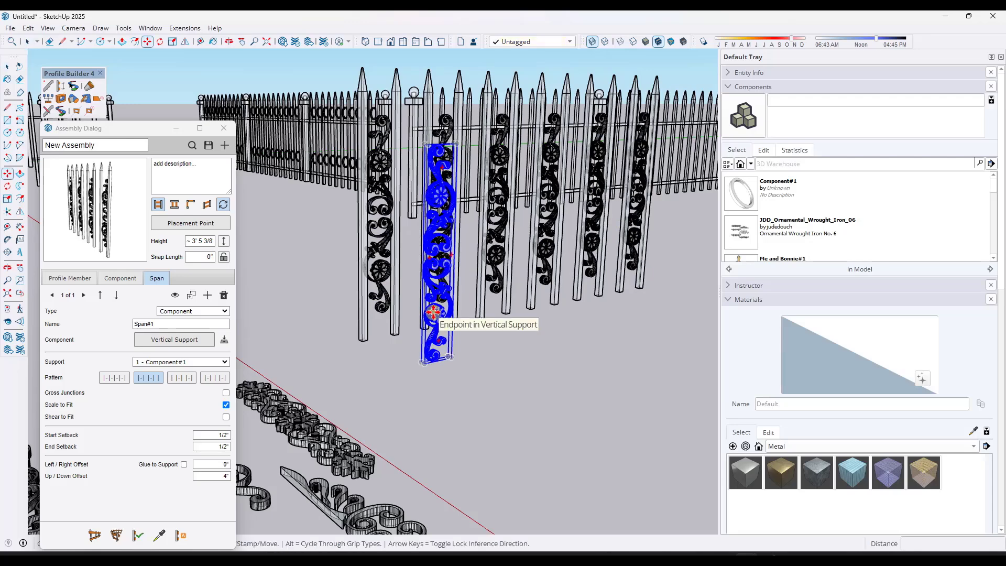
click(431, 320)
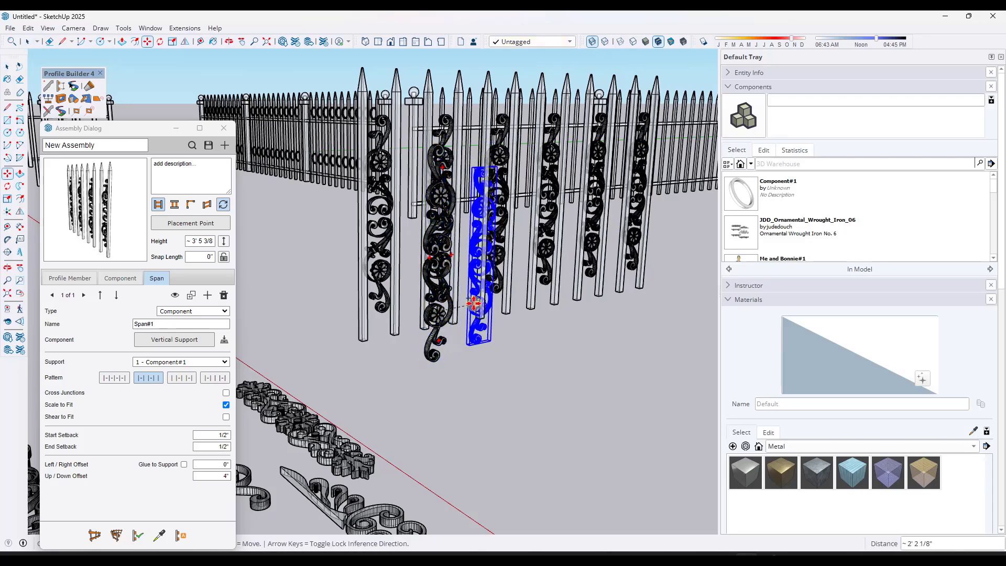
click(472, 307)
key(space)
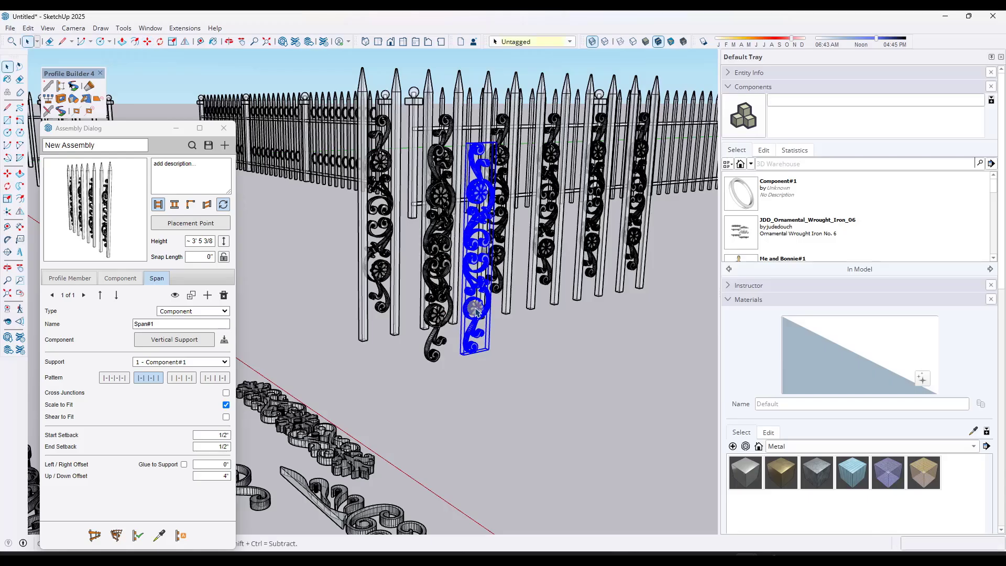
right_click(475, 311)
click(511, 83)
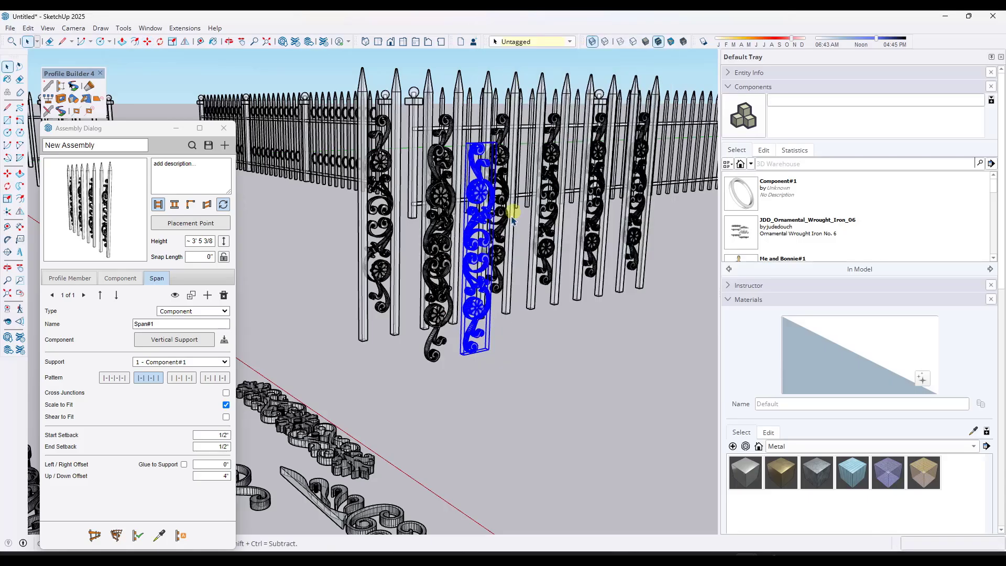
Flip the scroll geometry inside the unique copy about its red plane so the curls face the opposite way
scroll(481, 238, up, 2)
double_click(477, 215)
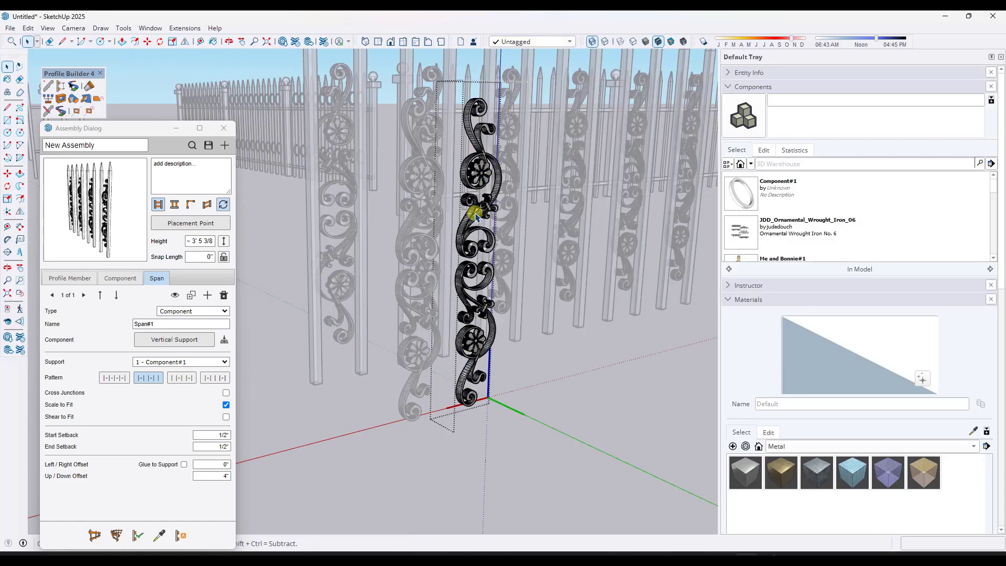
click(504, 223)
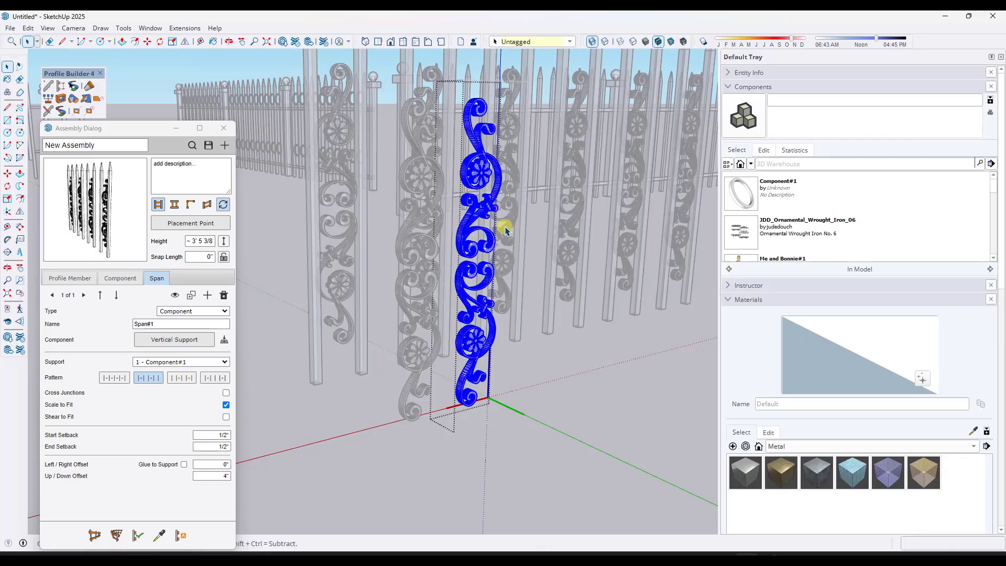
click(185, 42)
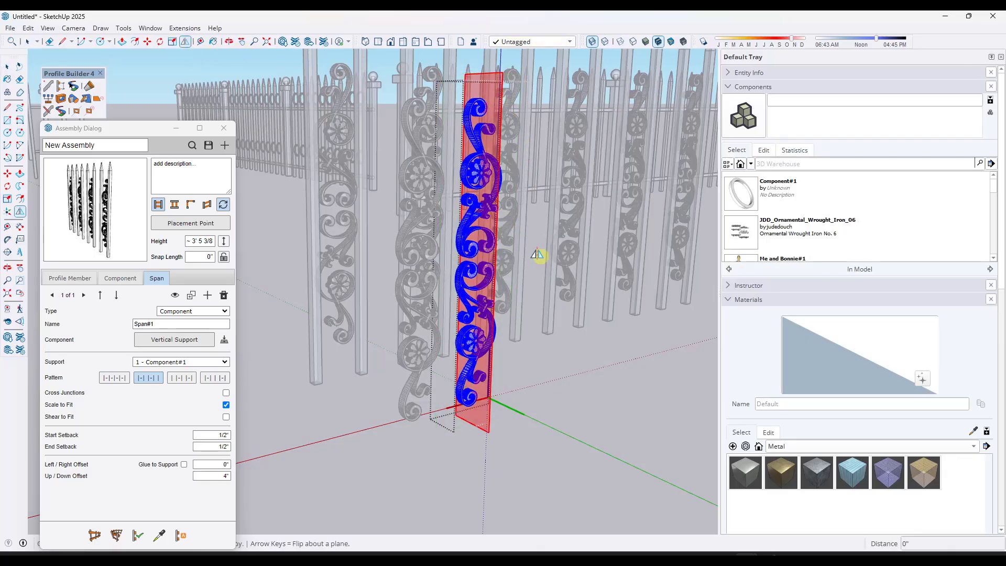
click(511, 135)
click(585, 355)
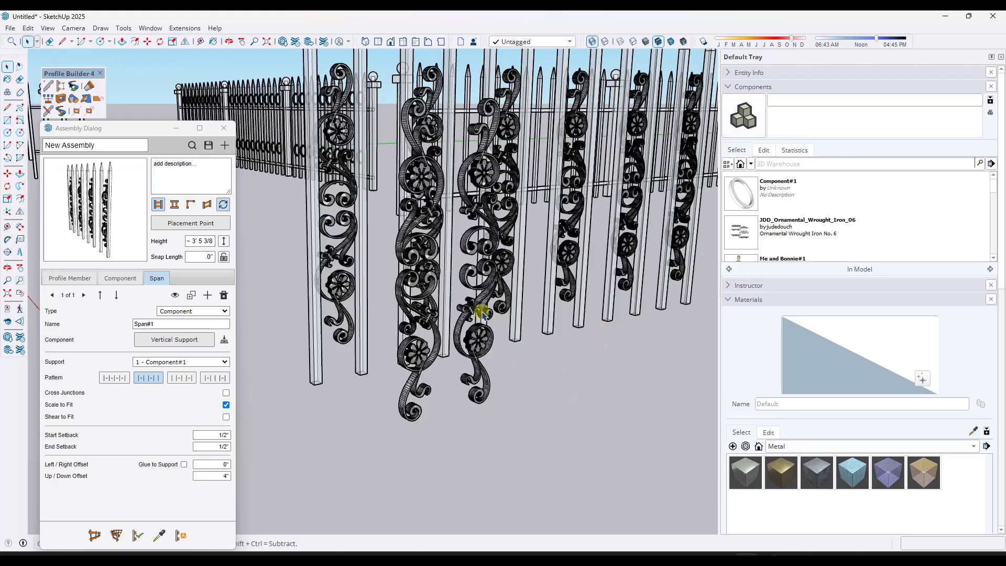
Add a second span of type Component to the assembly, using the flipped scroll from the model
middle_drag(464, 298, 256, 308)
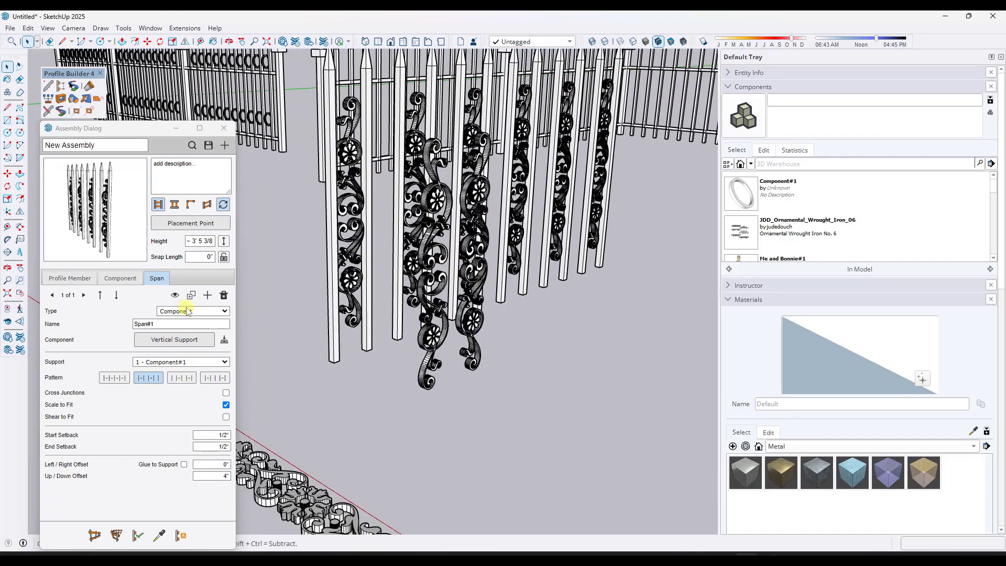
click(207, 296)
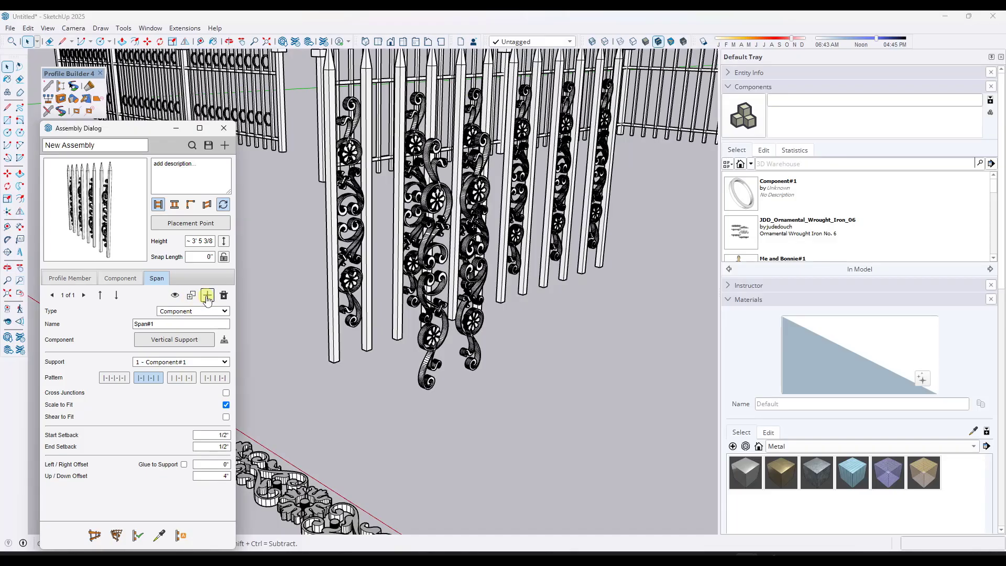
click(193, 311)
click(188, 337)
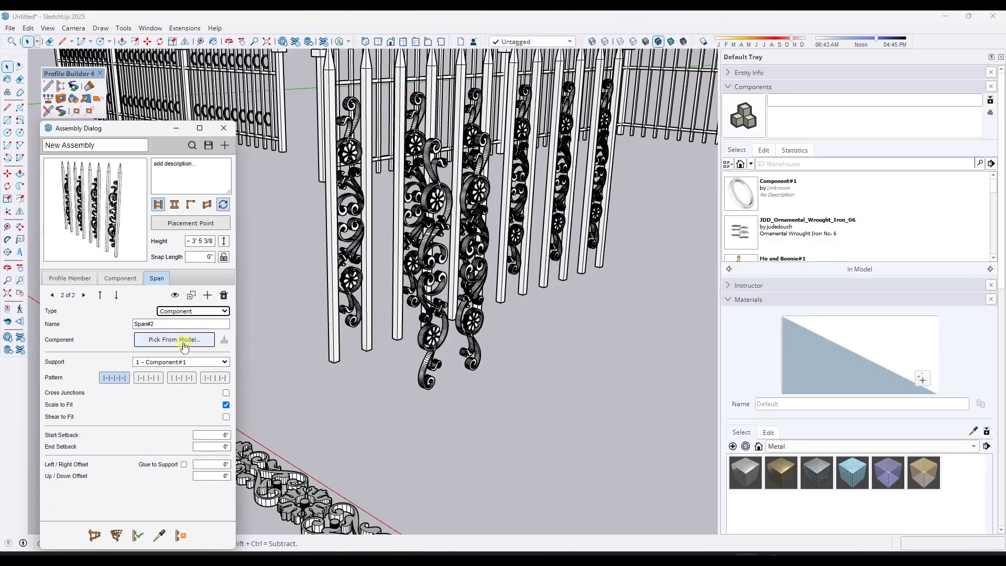
click(180, 339)
click(477, 283)
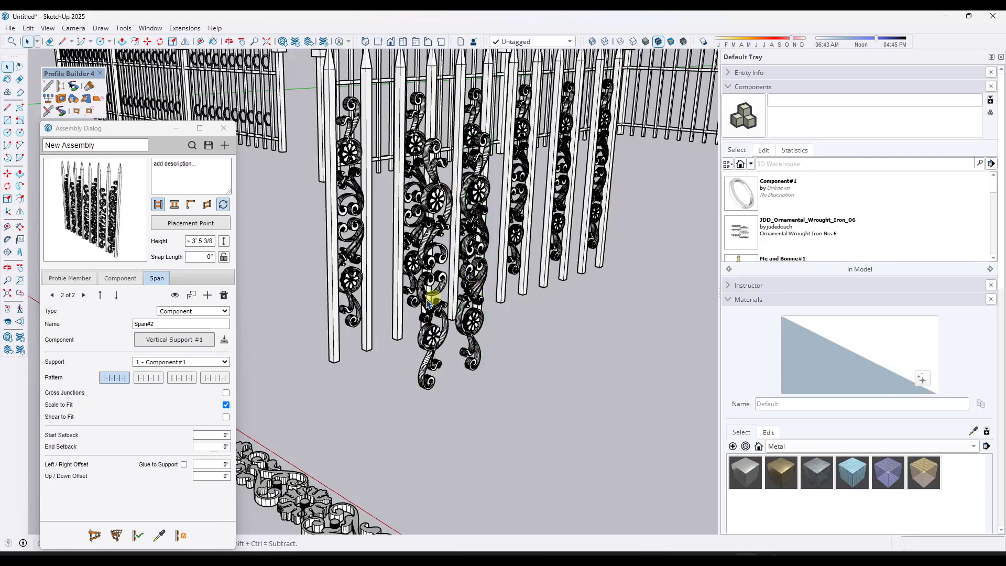
Set the flipped scroll span's pattern to fill every other gap starting with the second, and apply it to the picket run
click(148, 379)
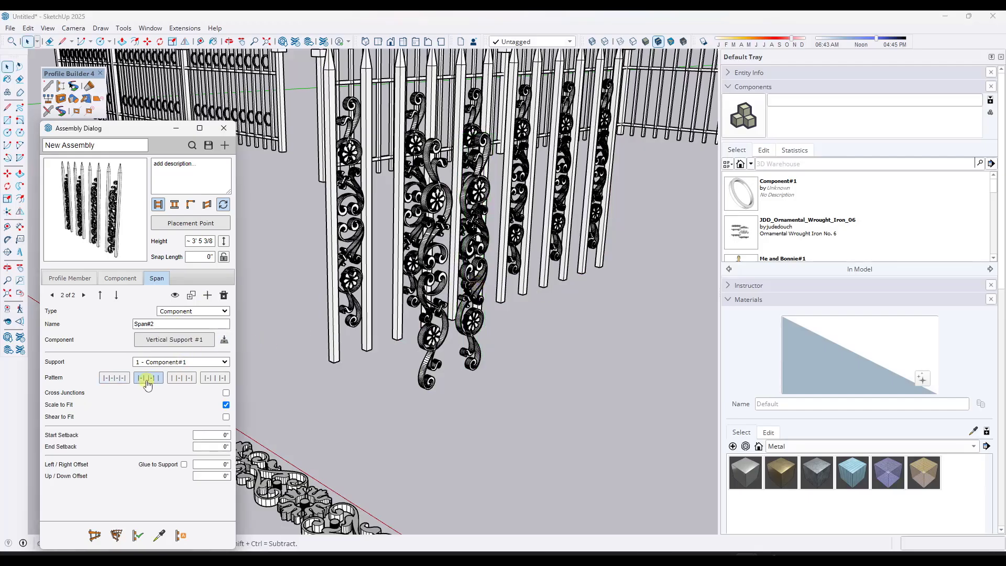
click(191, 383)
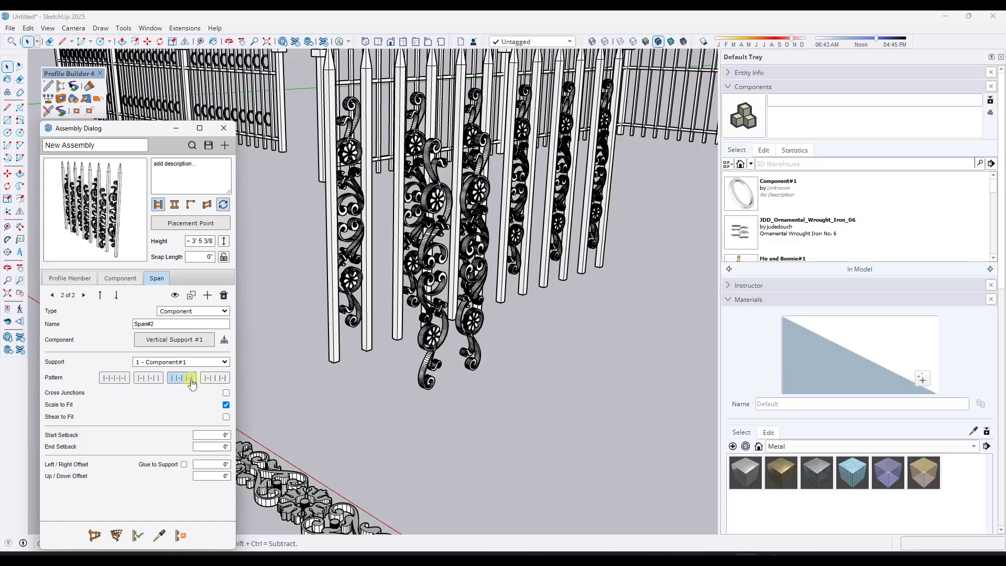
click(349, 209)
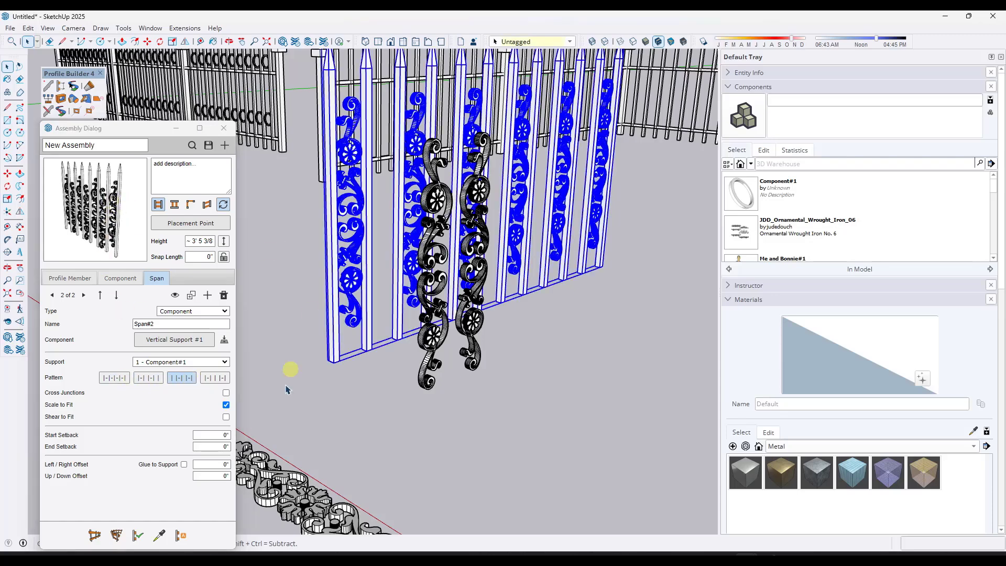
scroll(389, 177, up, 10)
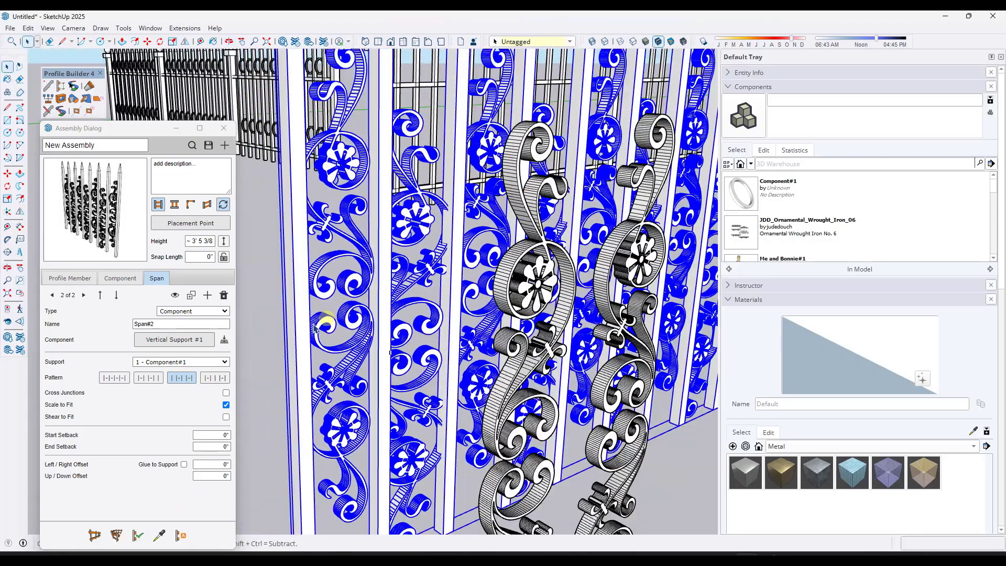
Give the flipped scroll span 1/2" Start and End Setbacks and a 4" Up / Down Offset, and apply them to the picket run
click(208, 434)
text(1/2)
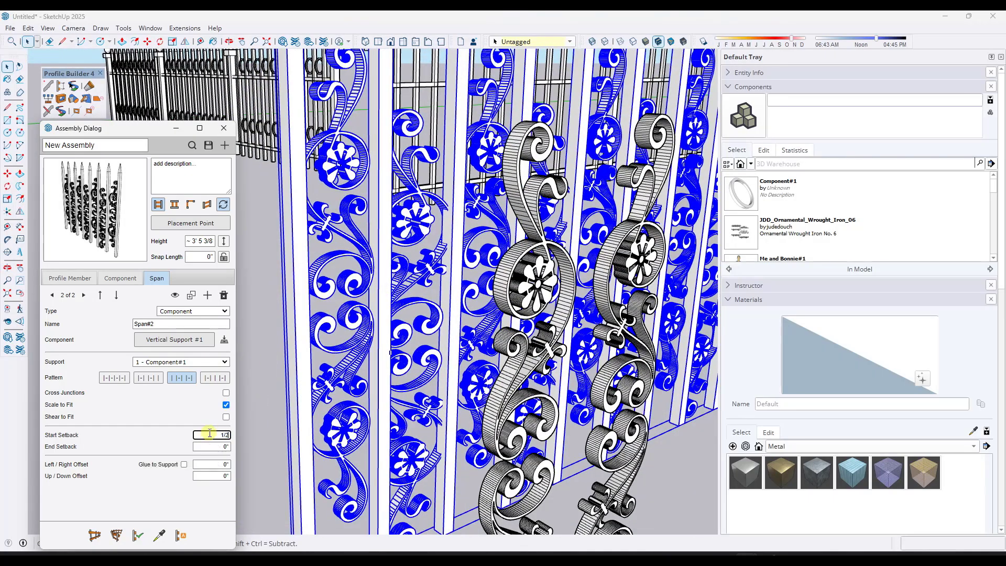
key(Tab)
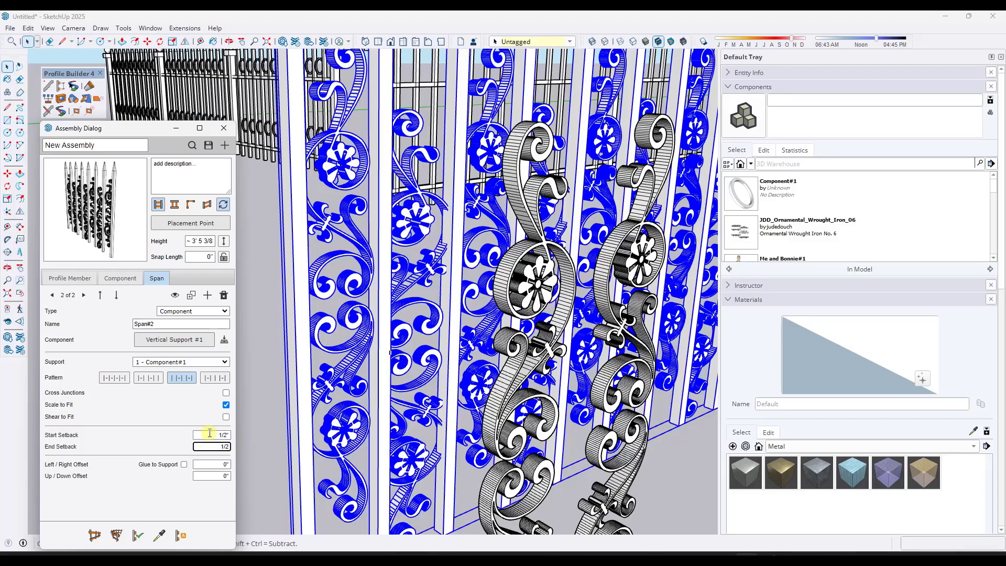
key(Tab)
key(Tab)
text(4)
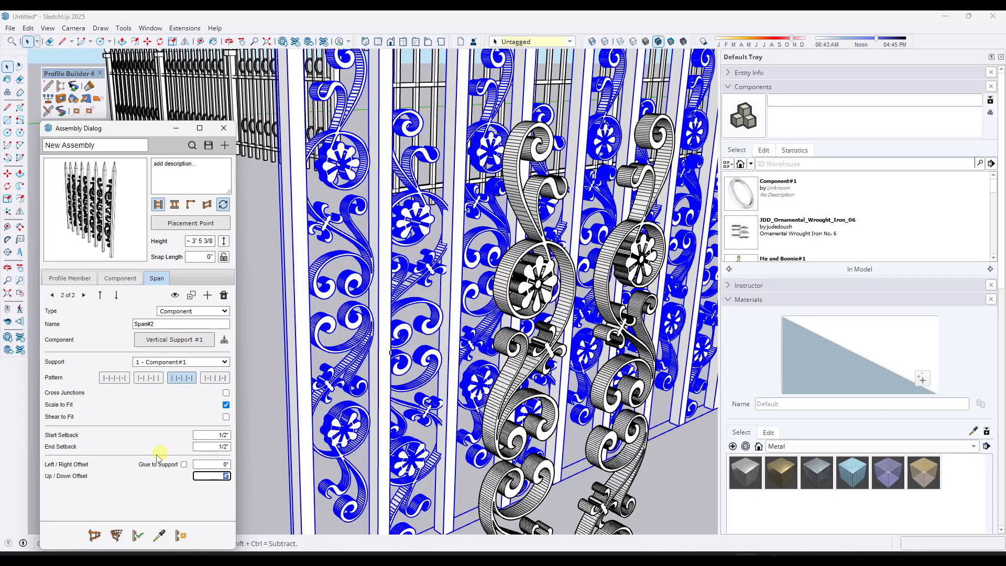
click(137, 535)
Examine the alternating original and flipped scrolls along the picket run from several angles
scroll(396, 307, down, 2)
middle_drag(512, 277, 529, 252)
scroll(387, 288, down, 3)
middle_drag(376, 283, 651, 274)
scroll(542, 246, up, 2)
key(space)
scroll(543, 246, down, 2)
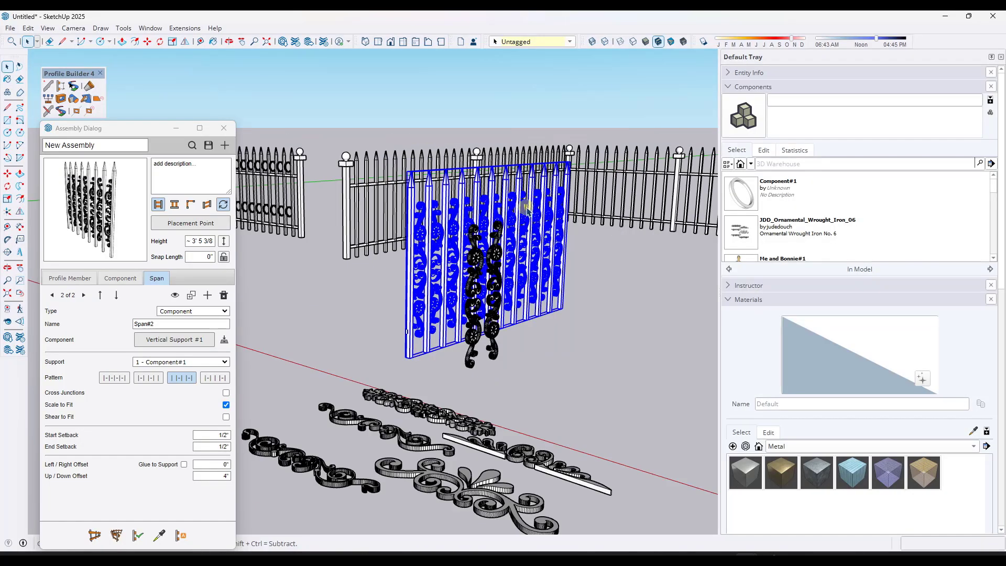
middle_drag(525, 209, 432, 253)
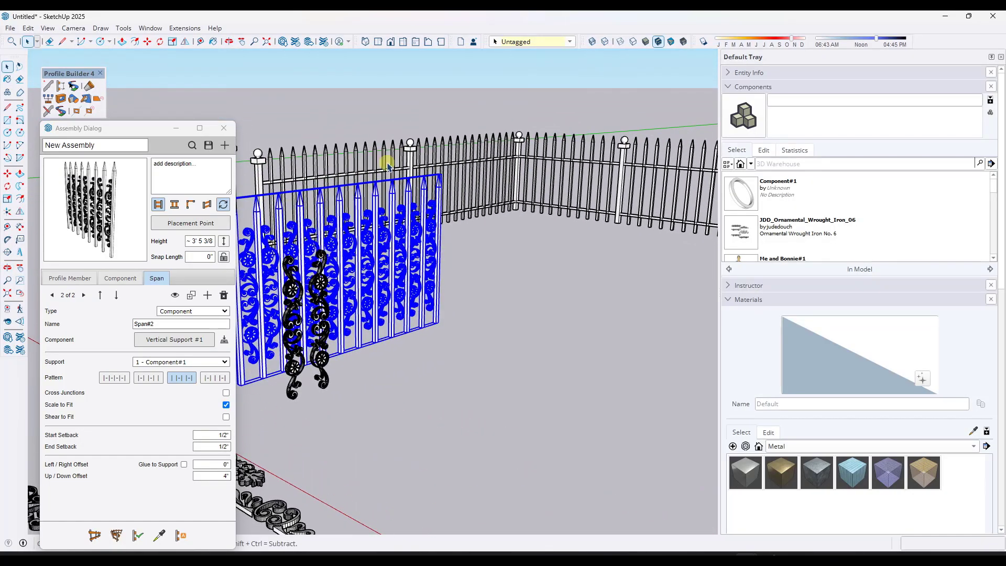
Load the assembly settings from the L-shaped fence with ball-topped posts, without saving the current assembly
scroll(445, 171, down, 2)
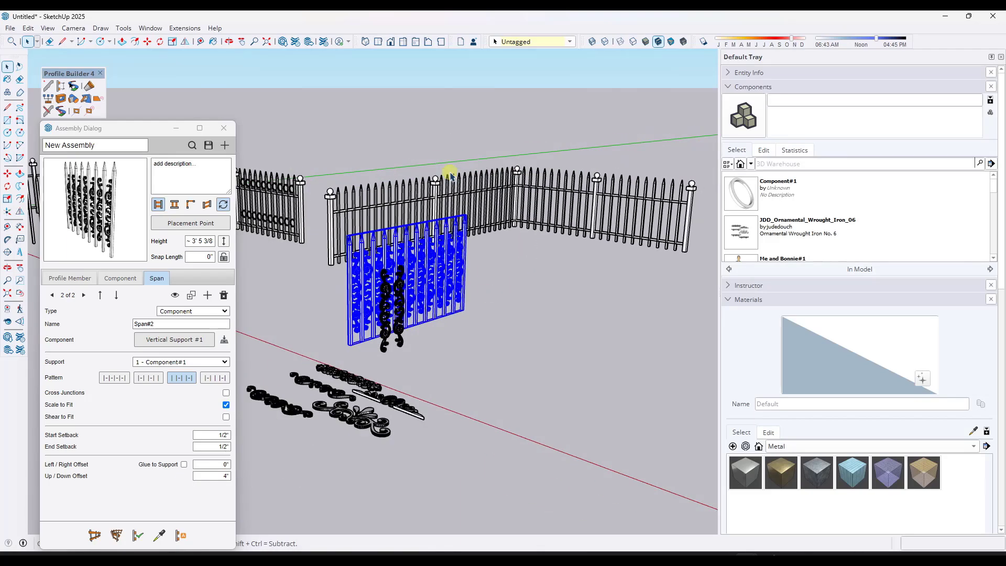
middle_drag(445, 171, 433, 209)
click(402, 194)
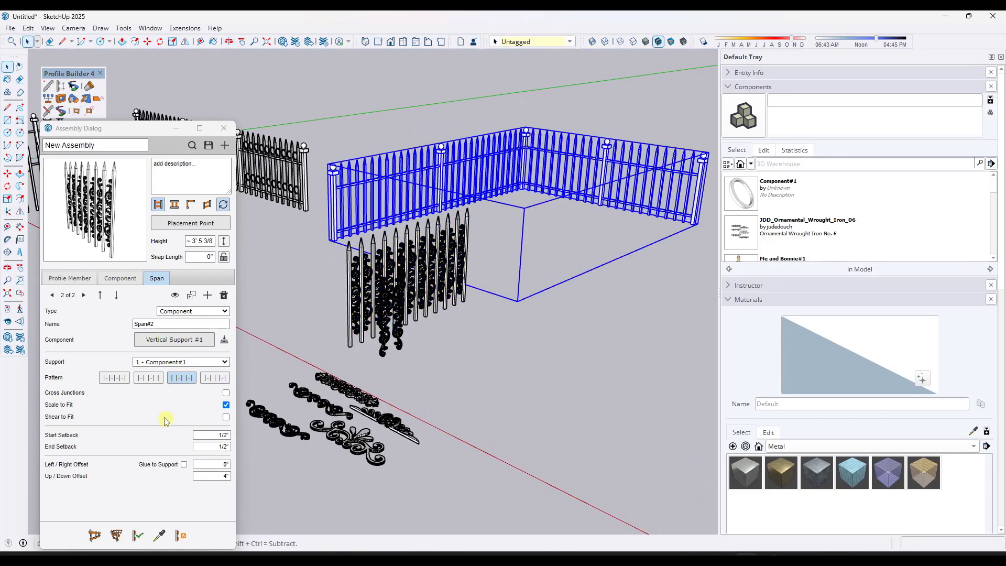
click(161, 541)
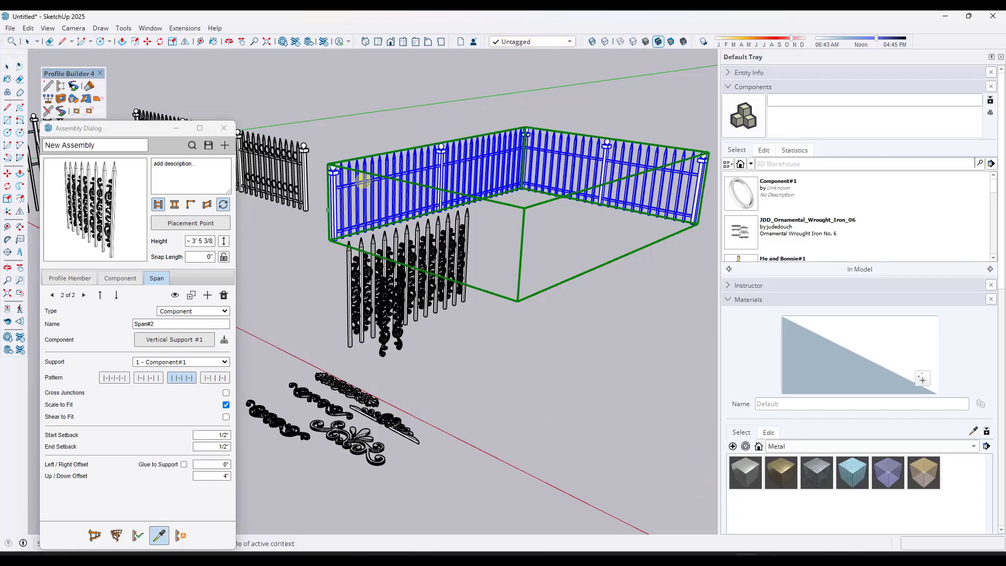
click(367, 189)
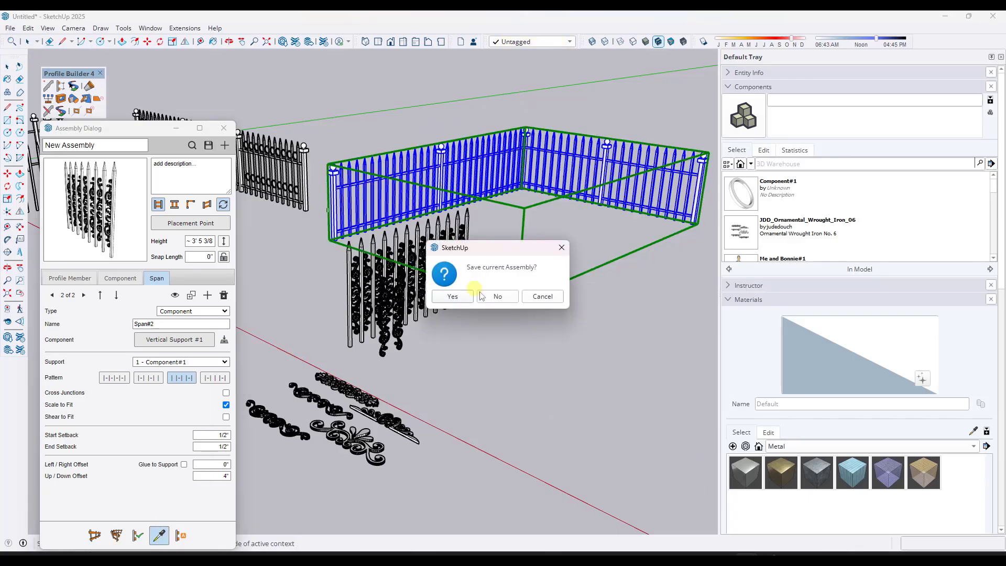
click(498, 296)
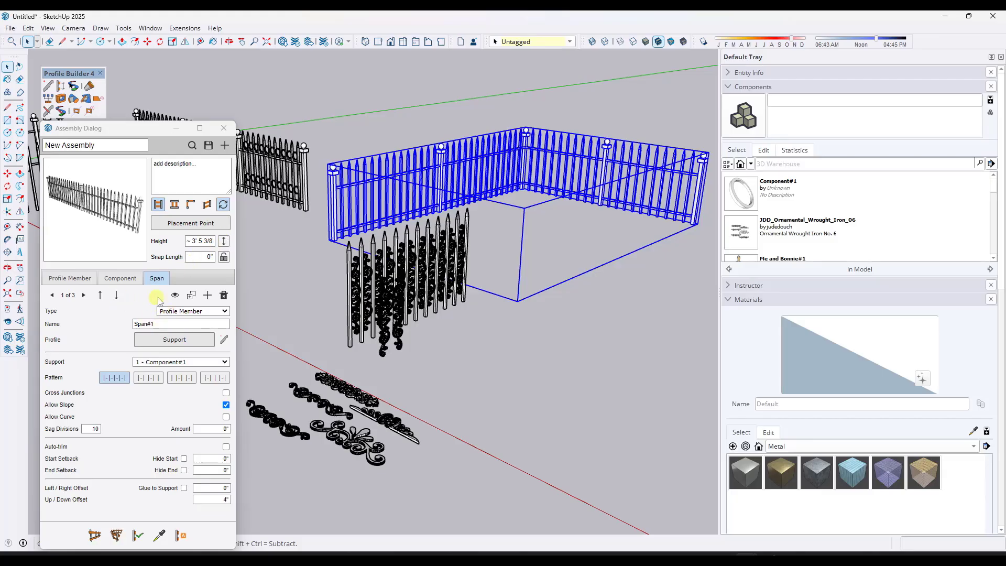
Replace the sub-assembly of the fence's third span with the picket run containing the alternating scrolls
click(83, 295)
click(83, 295)
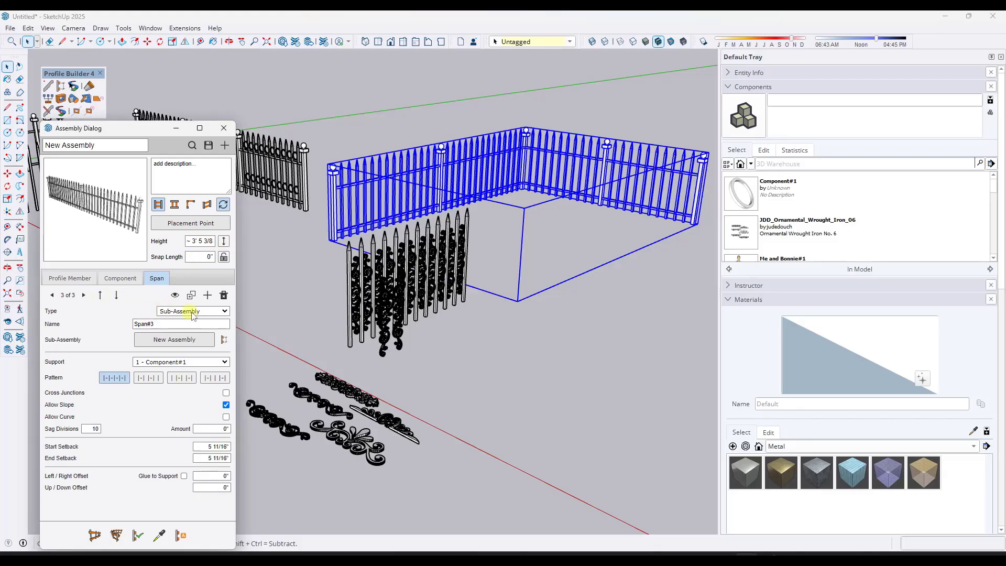
click(180, 340)
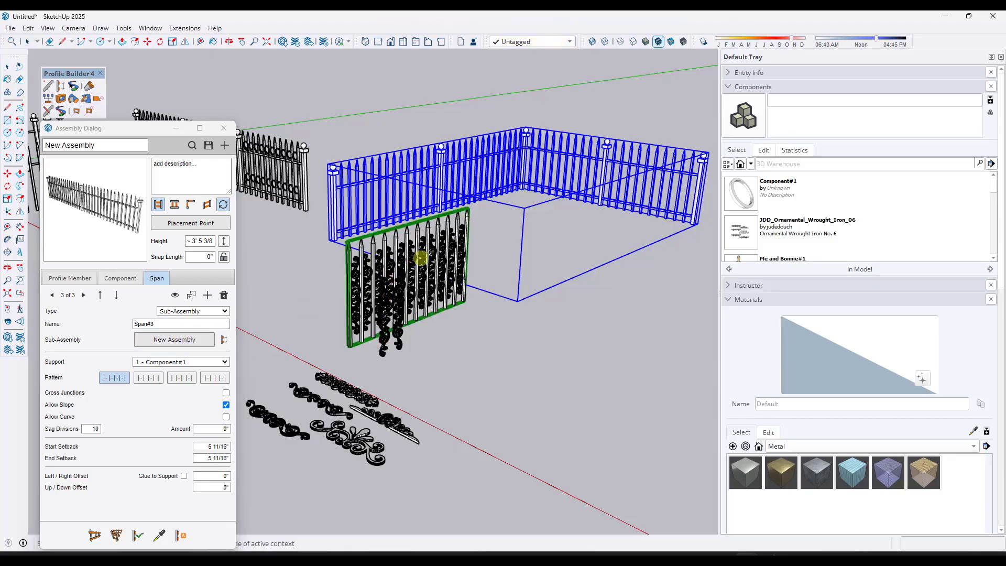
click(427, 256)
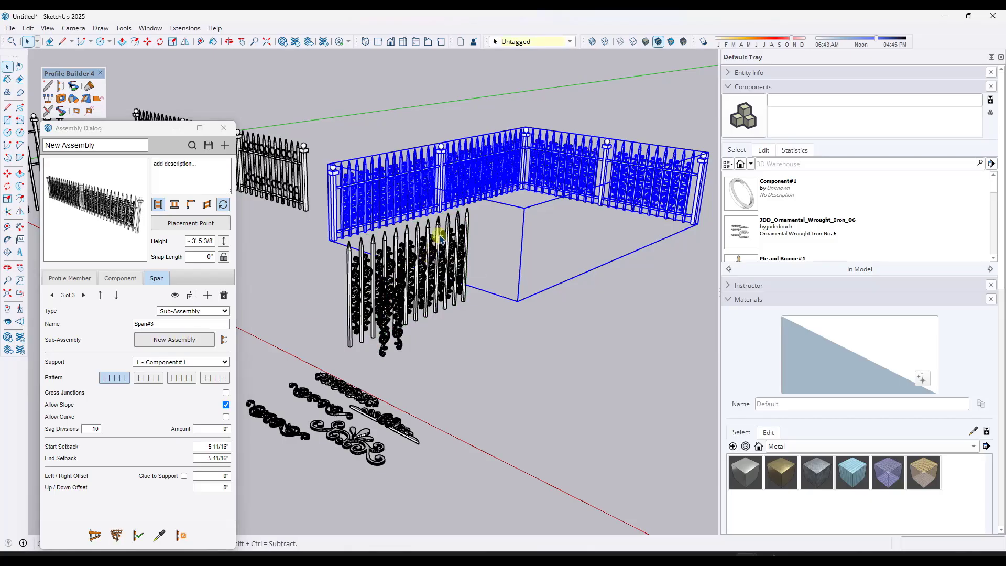
scroll(405, 182, up, 2)
middle_drag(403, 183, 346, 181)
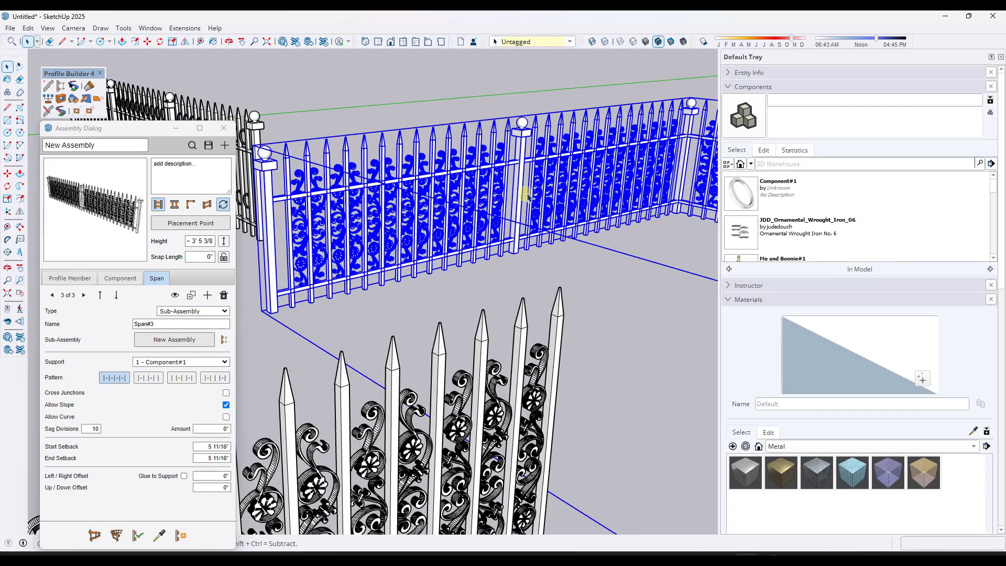
scroll(301, 199, up, 4)
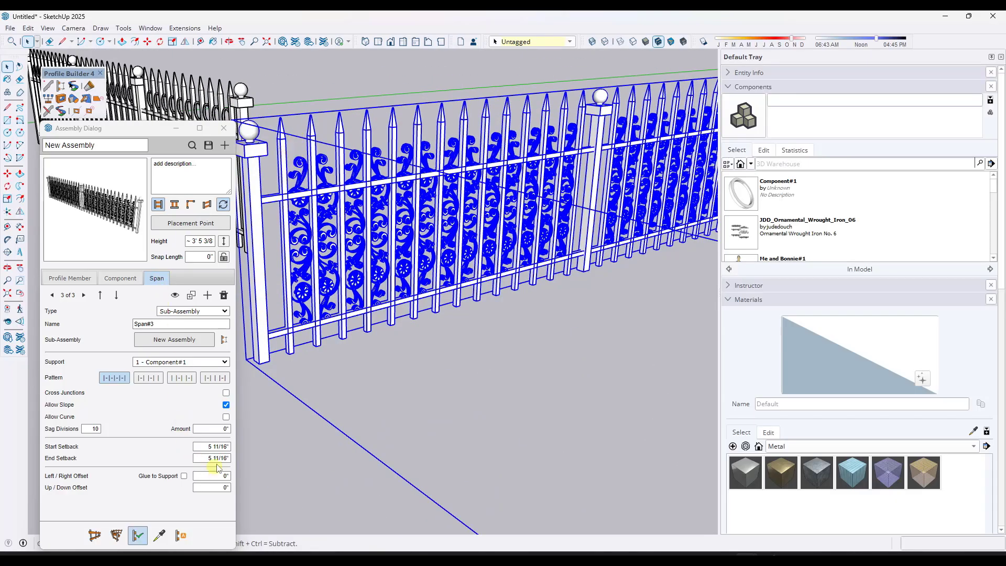
Raise the upper rail span's Up / Down Offset first to 2' 10" and finally to 2' 11", applying it to the fence
click(52, 295)
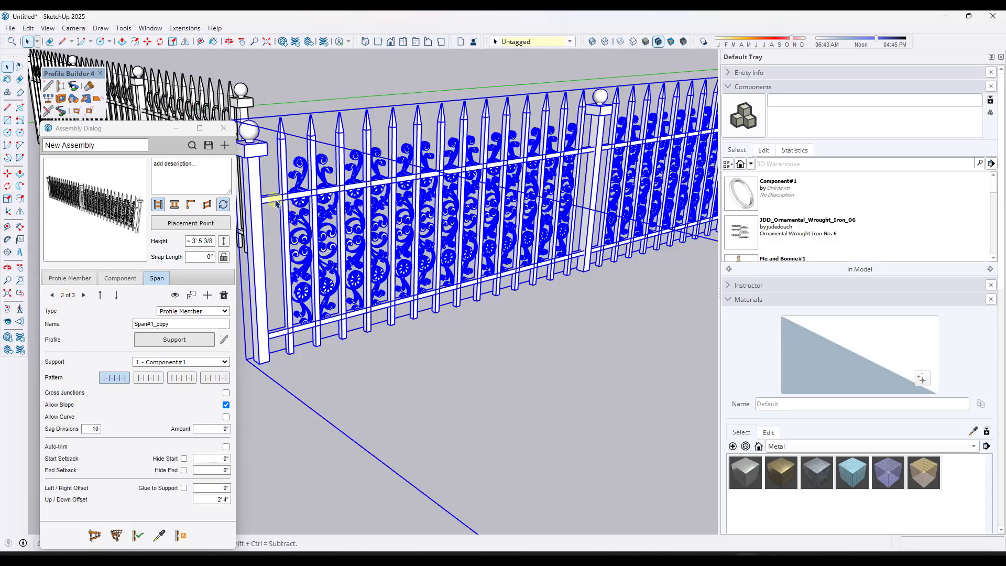
key(l)
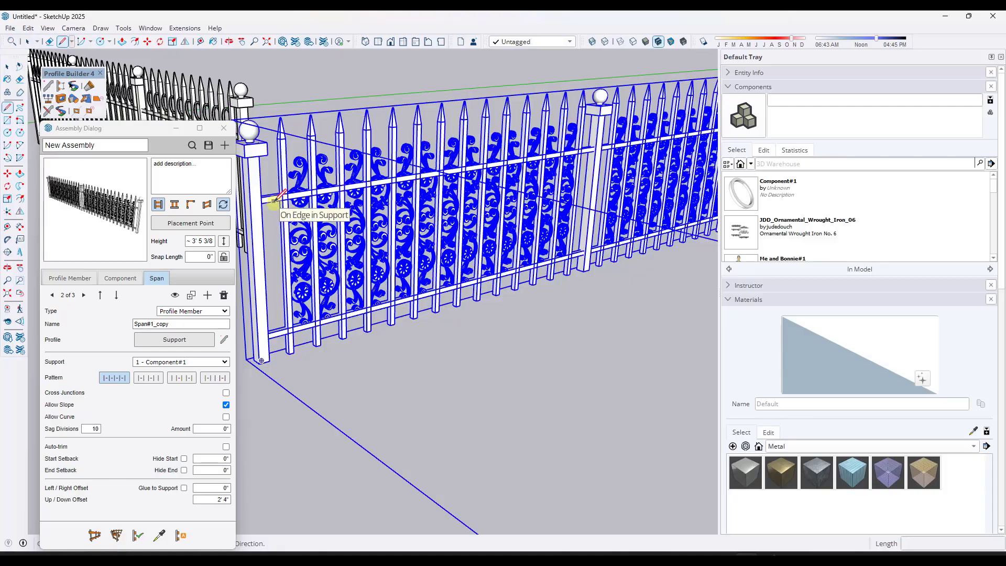
key(space)
click(208, 498)
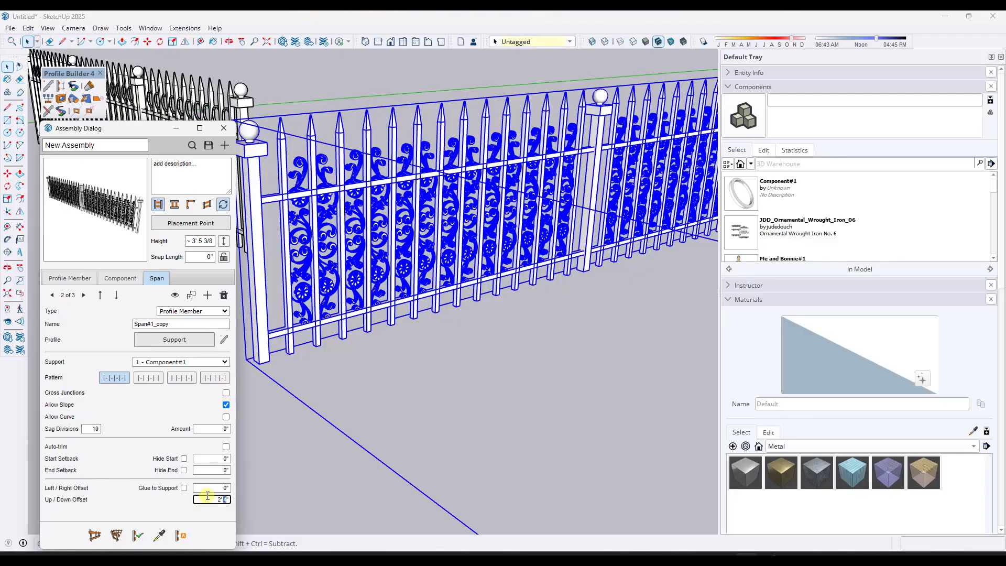
text(2' 10)
key(Return)
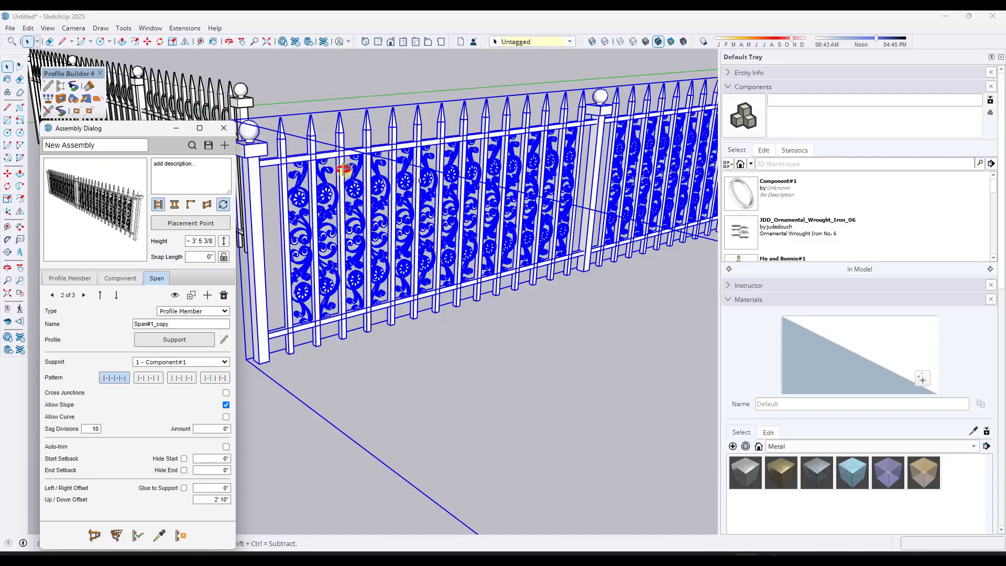
middle_drag(344, 169, 385, 148)
click(222, 499)
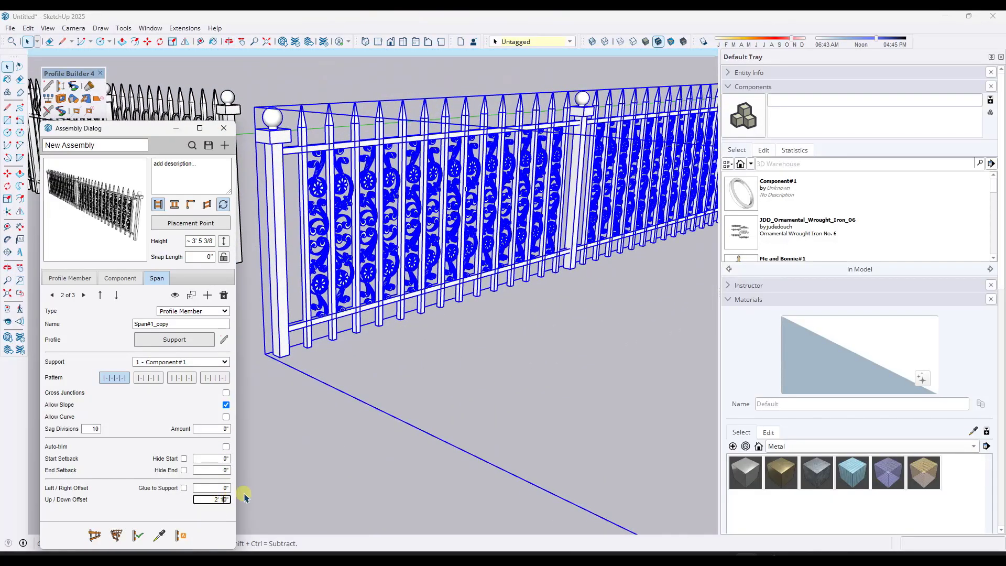
key(Return)
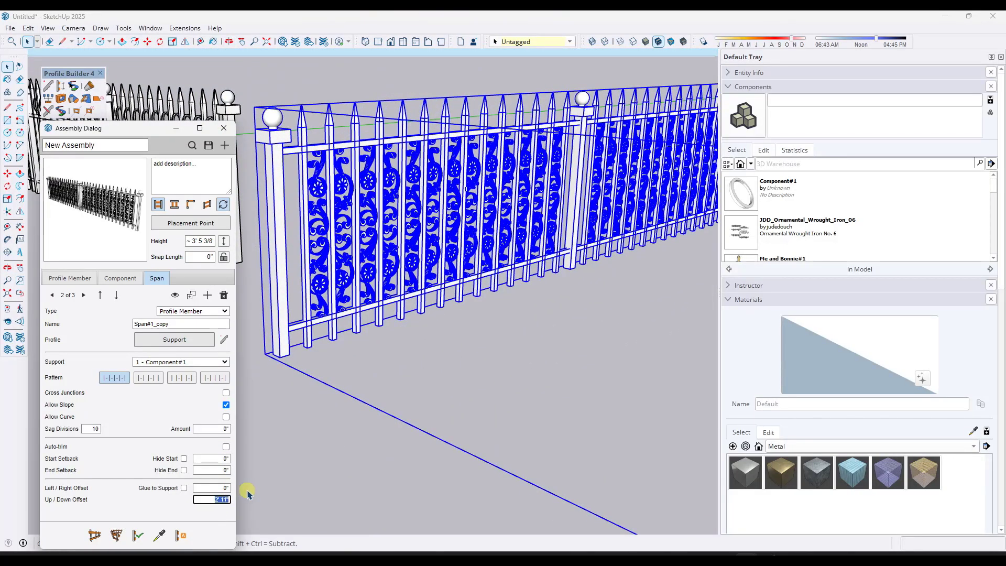
click(135, 535)
Examine how the scroll pickets sit between the rails and posts of the L-shaped fence from several angles
middle_drag(447, 260, 210, 243)
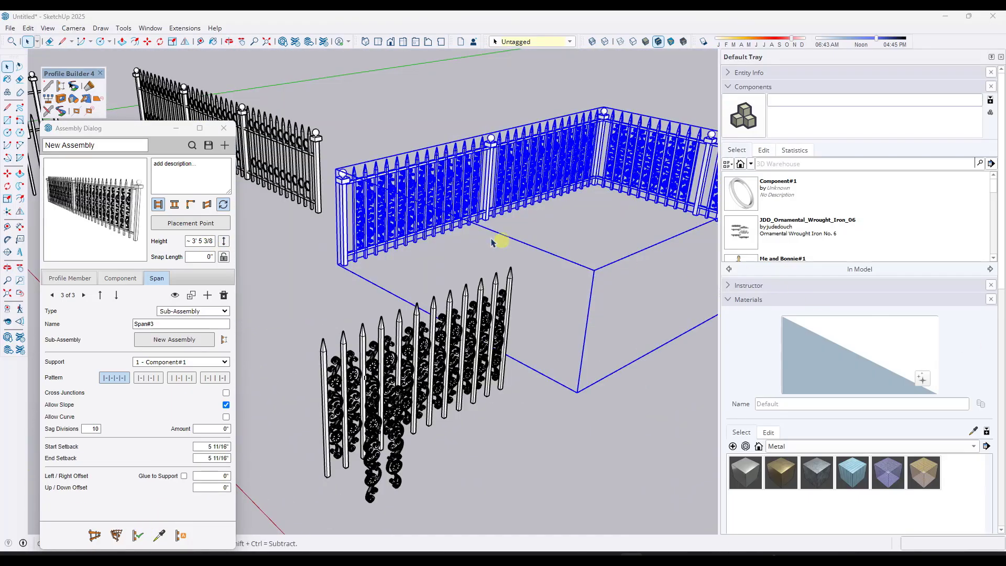
middle_drag(536, 211, 360, 156)
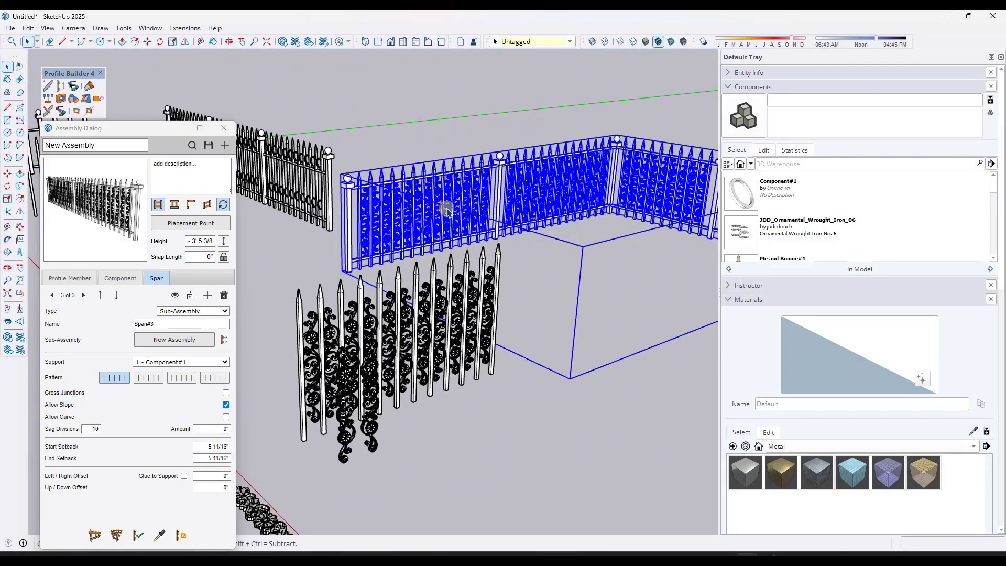
scroll(433, 211, up, 1)
scroll(432, 210, up, 2)
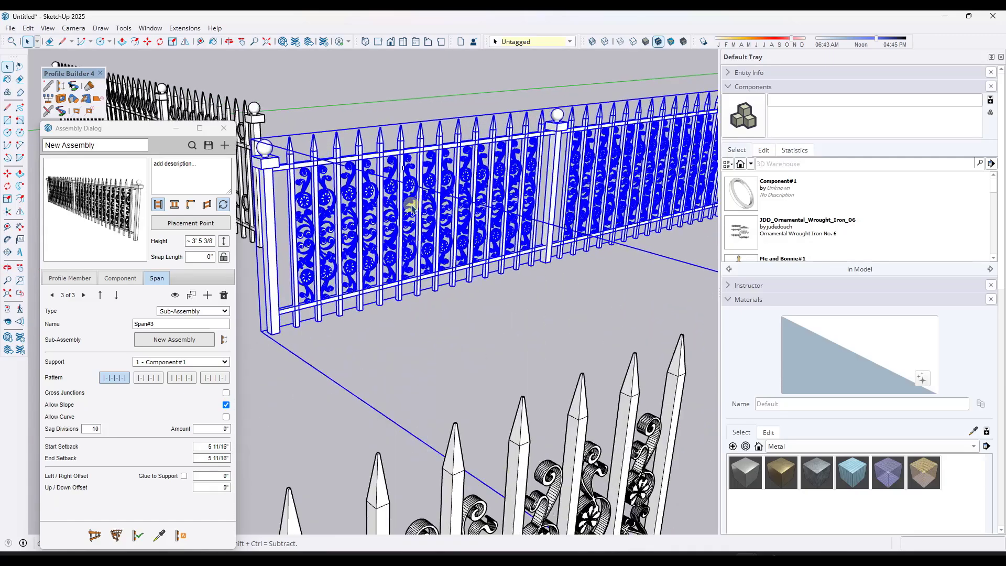
middle_drag(319, 198, 314, 212)
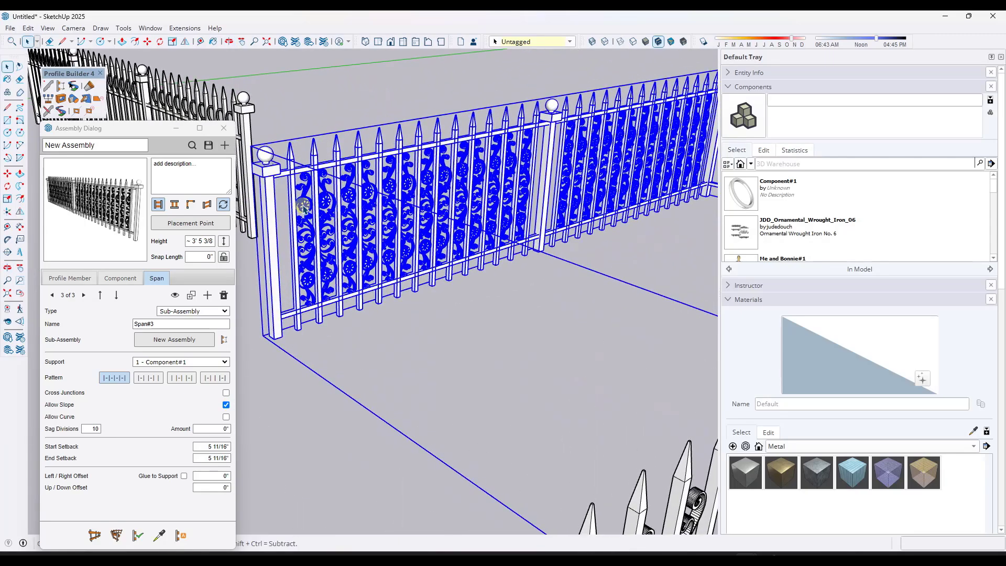
middle_drag(687, 209, 592, 201)
middle_drag(253, 171, 311, 179)
scroll(377, 195, down, 2)
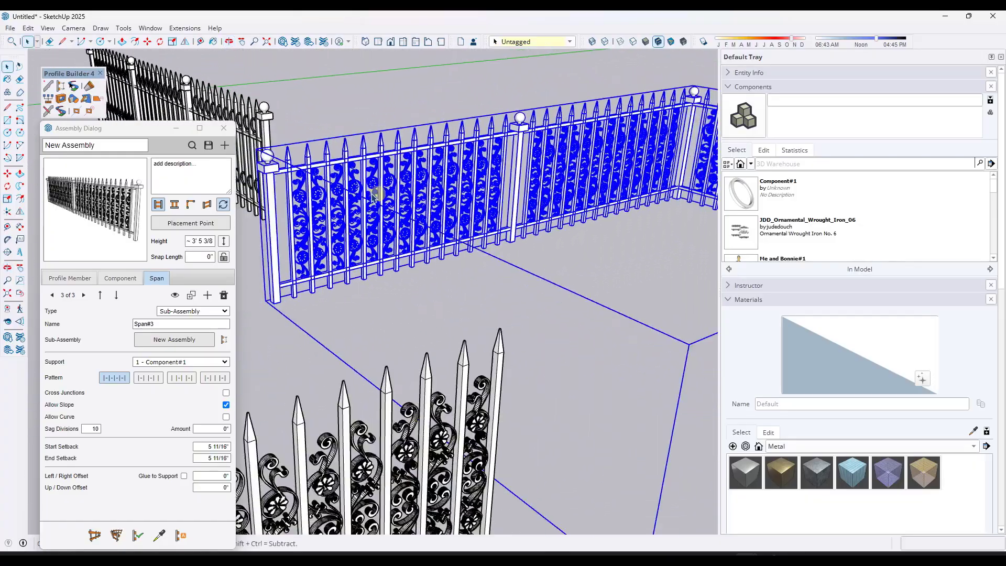
Set the sub-assembly span's Start and End Setbacks to 3" and apply them to the fence
scroll(283, 195, up, 3)
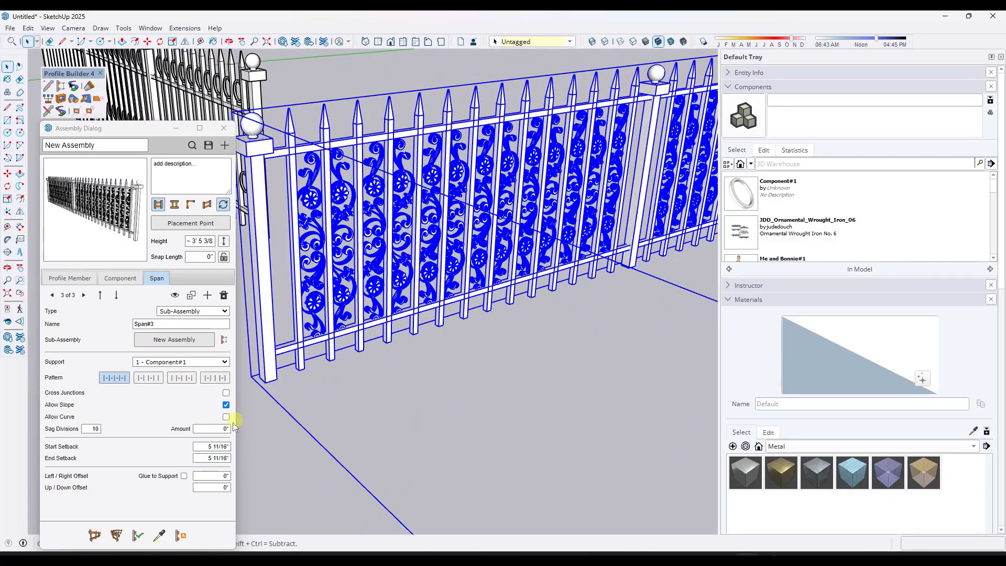
click(203, 446)
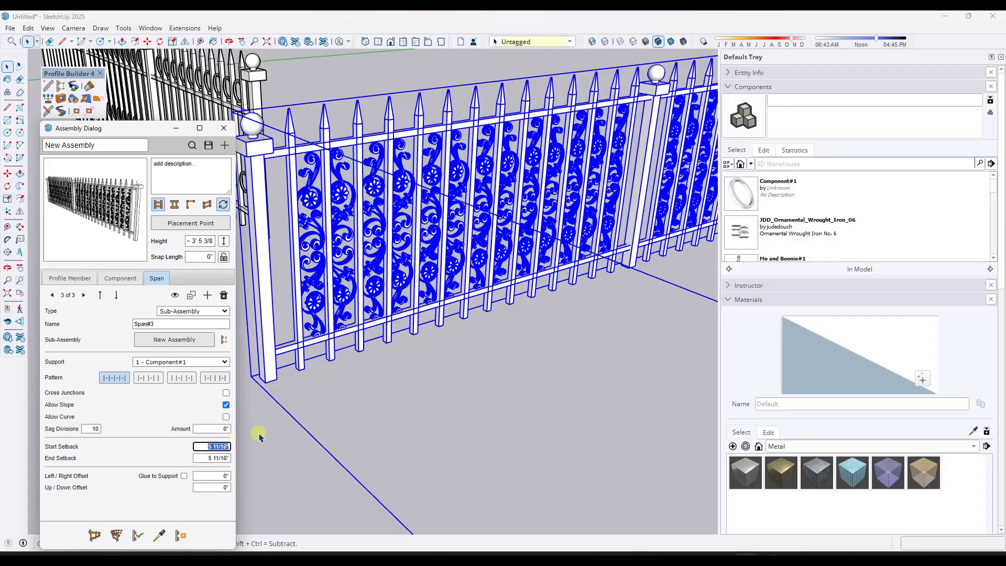
click(138, 535)
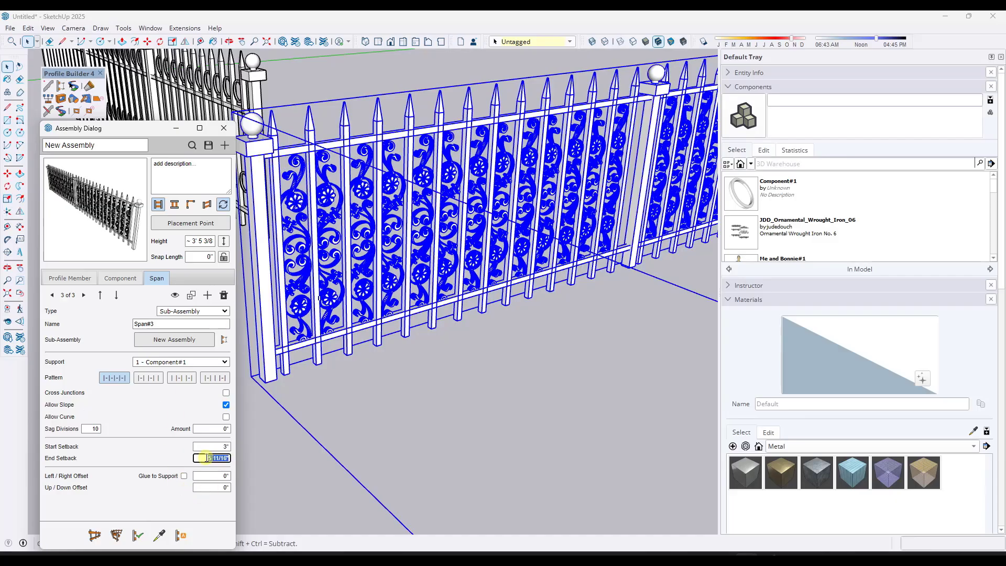
key(Return)
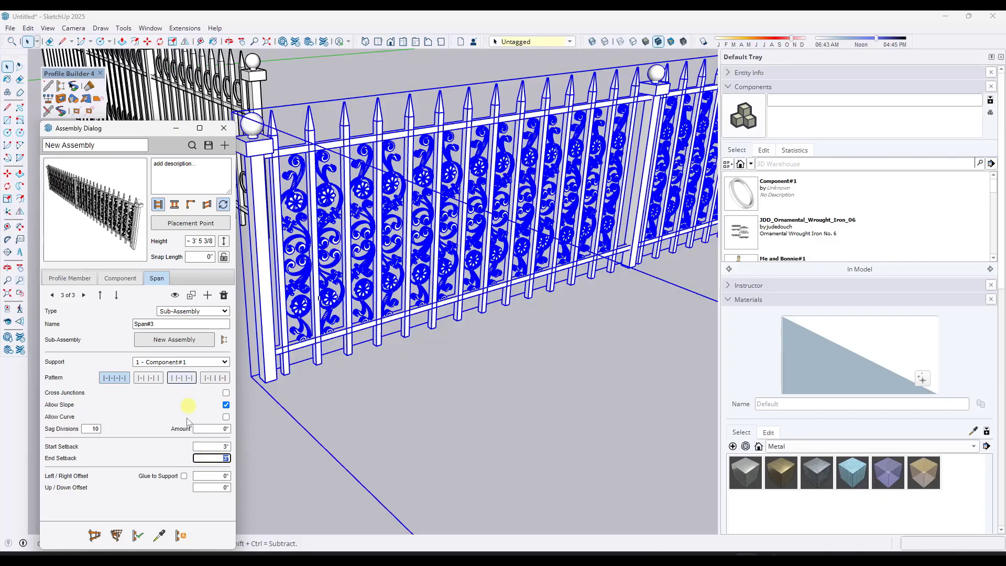
Examine the picket and scroll spacing around the posts and corner, then the whole L-shaped fence
middle_drag(288, 431, 277, 197)
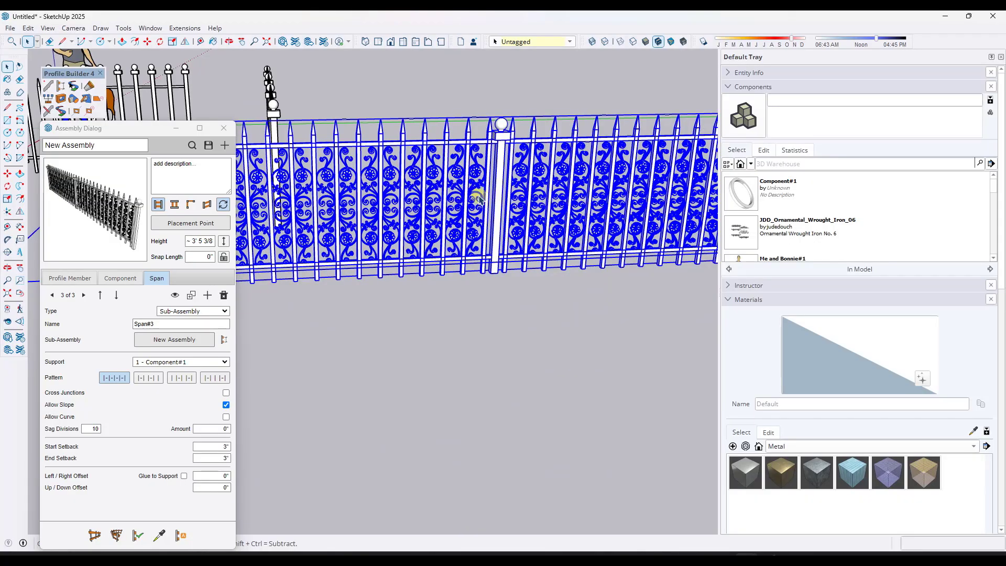
scroll(471, 201, up, 3)
scroll(471, 206, down, 5)
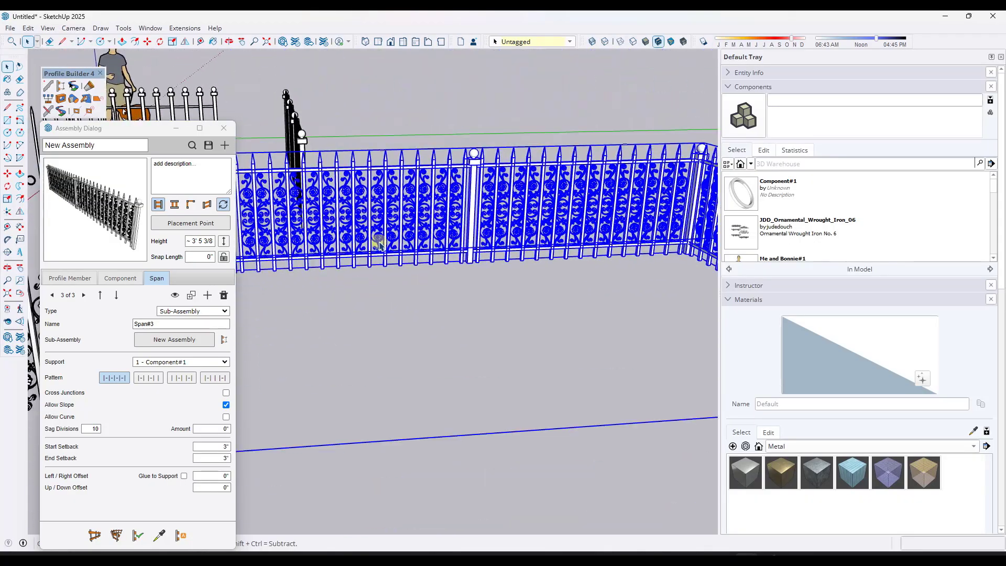
middle_drag(378, 243, 471, 265)
scroll(449, 227, down, 3)
scroll(636, 254, up, 3)
middle_drag(647, 267, 585, 234)
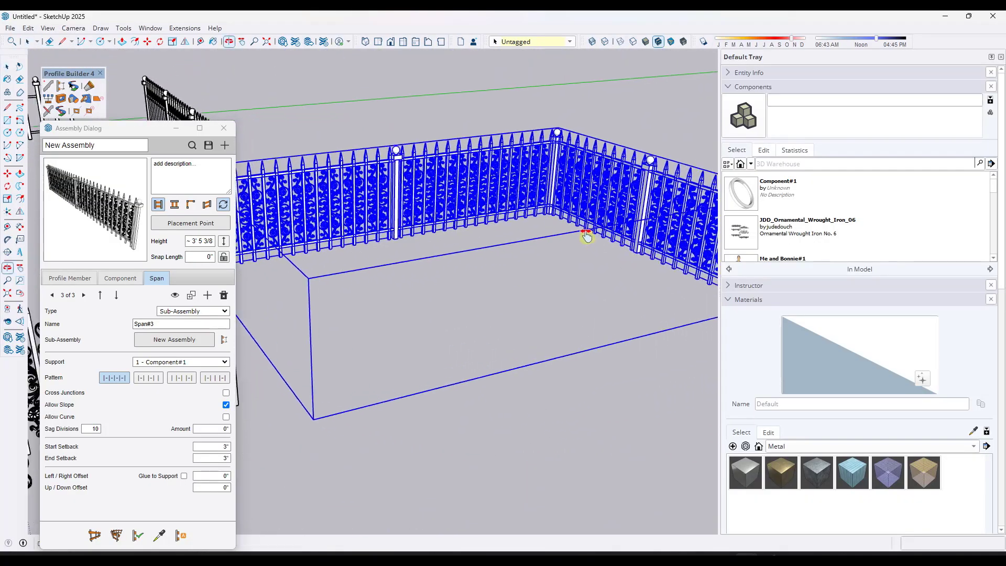
scroll(586, 237, down, 5)
key(space)
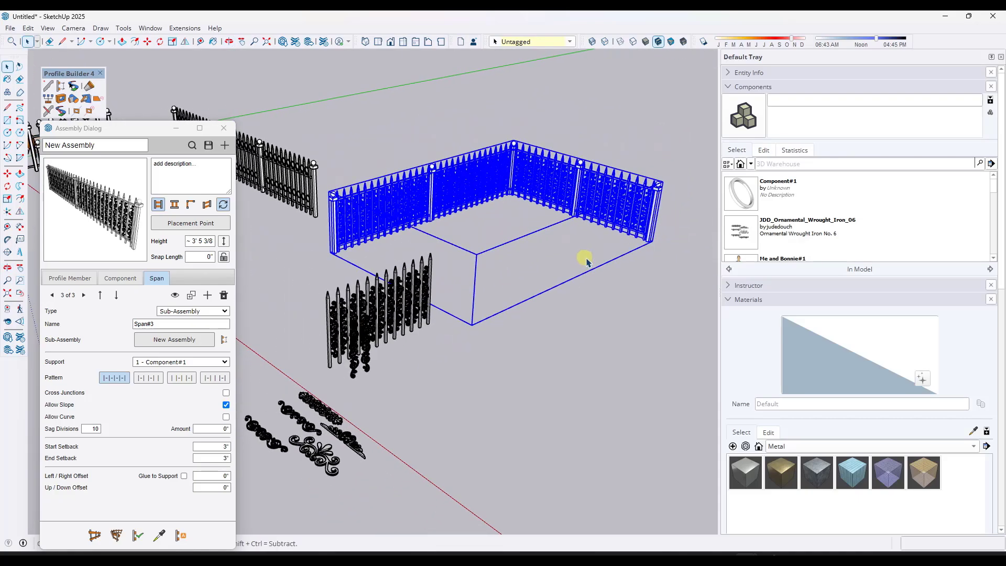